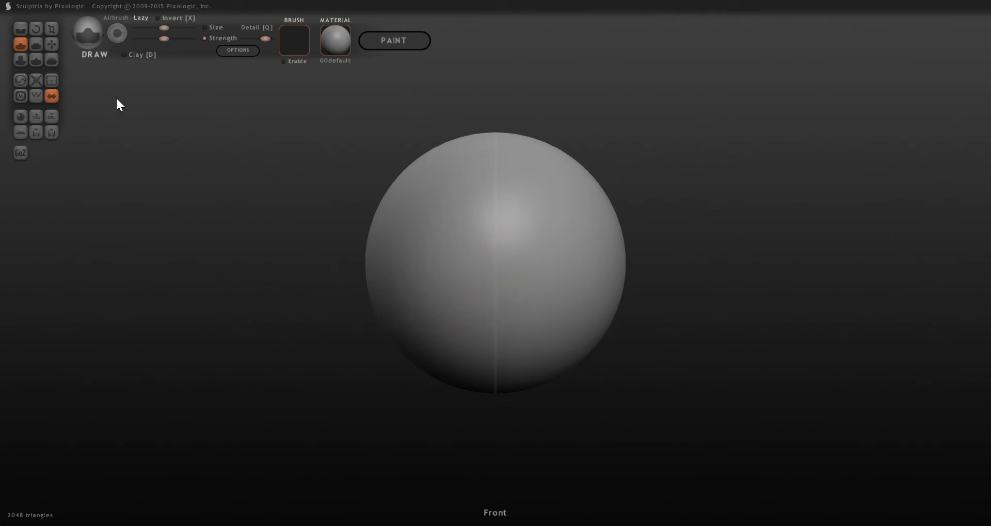
# Step: Use the Grab tool to pull the sphere's lower front downward into a tapered chin
pyautogui.click(51, 44)
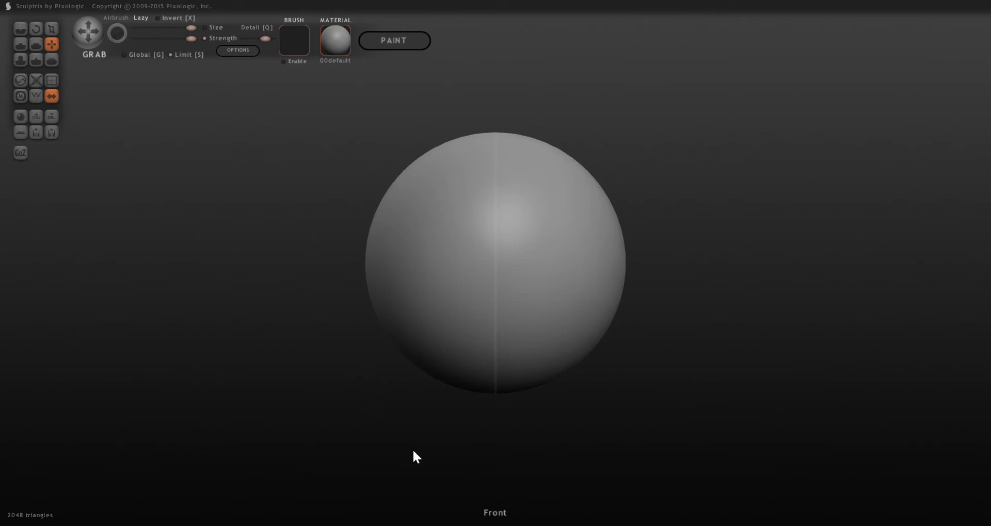
pyautogui.moveTo(413, 451); pyautogui.dragTo(596, 457)
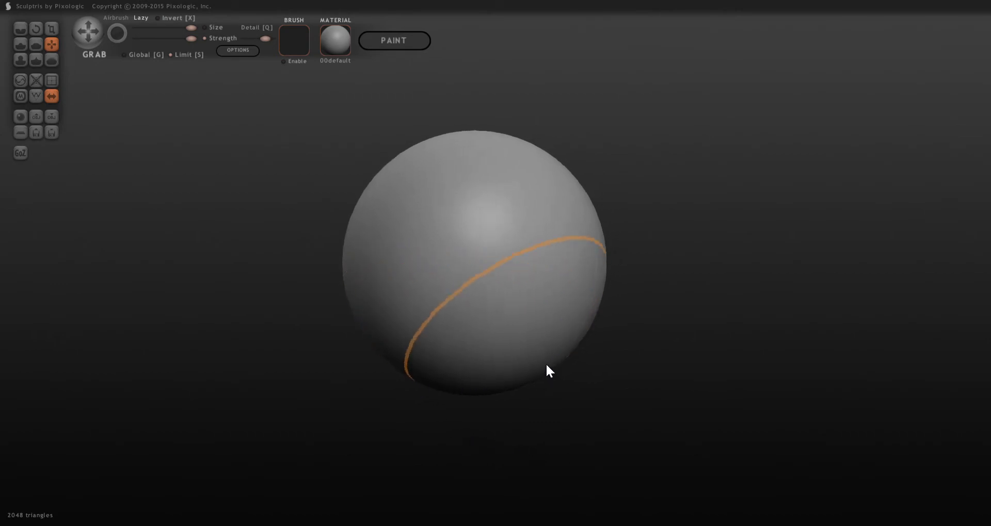
pyautogui.moveTo(564, 358)
pyautogui.mouseDown()
pyautogui.moveTo(582, 415)
pyautogui.moveTo(565, 410)
pyautogui.mouseUp()
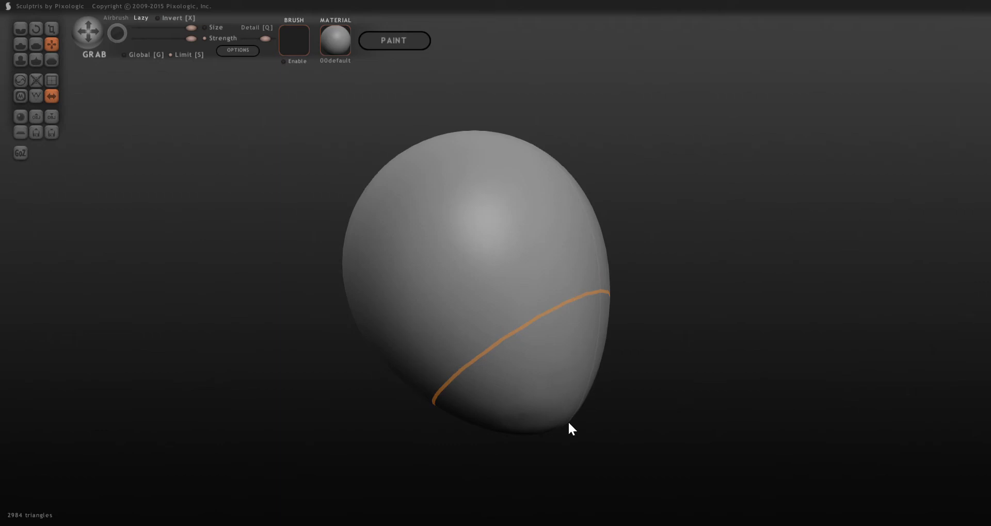
# Step: Pull the chin tip slightly forward with a smaller Grab brush, and undo the stray fine dab on it
pyautogui.scroll(-2, 567, 423)
pyautogui.scroll(-2, 552, 414)
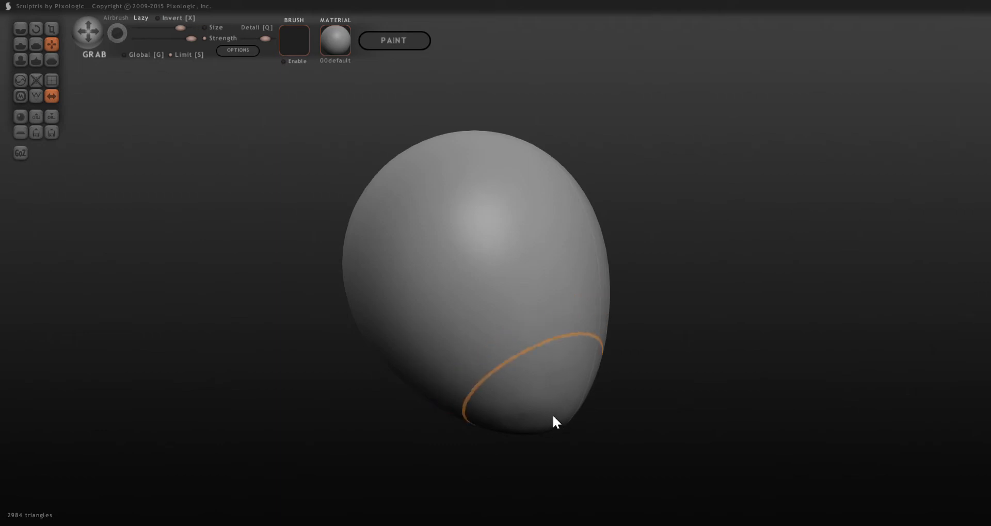
pyautogui.scroll(-2, 559, 417)
pyautogui.moveTo(562, 416); pyautogui.dragTo(574, 423)
pyautogui.scroll(-2, 571, 419)
pyautogui.scroll(-10, 573, 422)
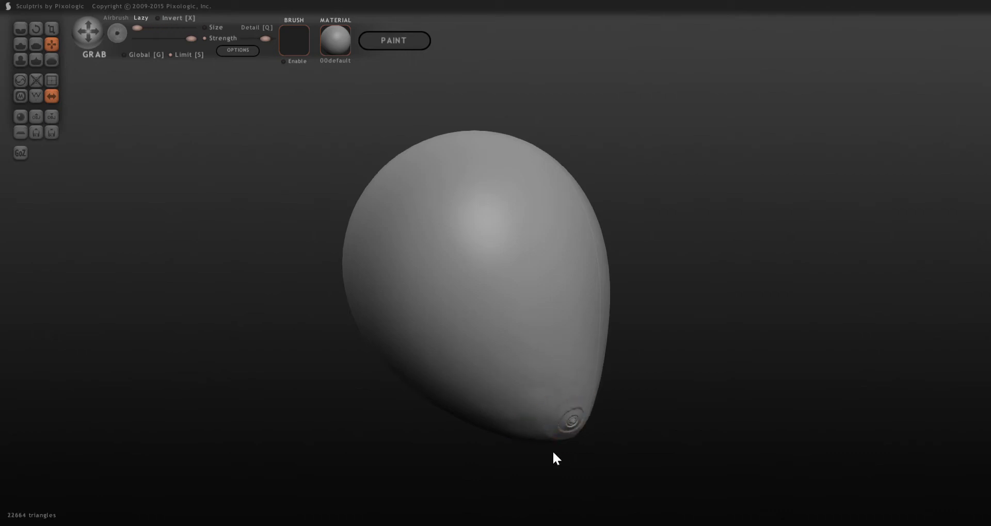
pyautogui.hotkey('ctrl', 'z')
# Step: Enlarge the Grab brush and pull the chin and jaw downward from the front and the side
pyautogui.moveTo(677, 248); pyautogui.dragTo(586, 329)
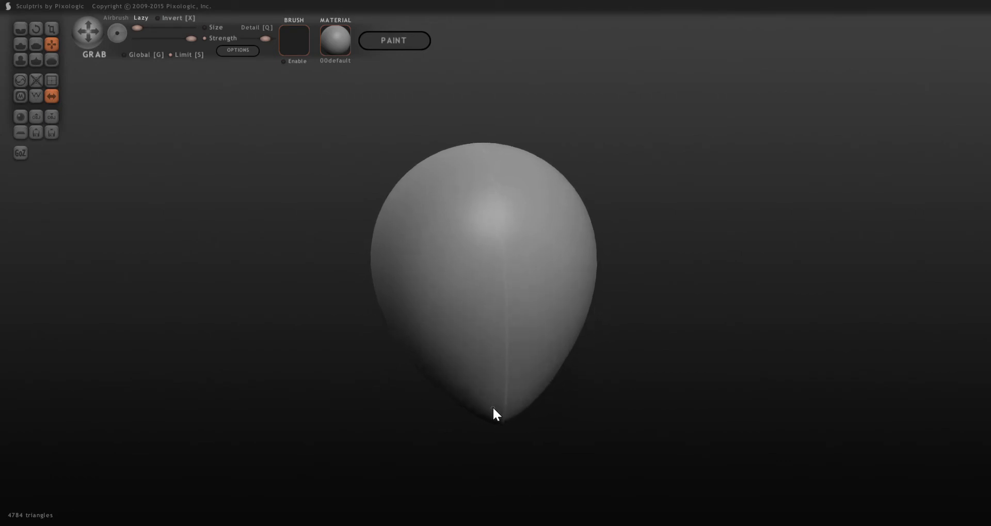
pyautogui.scroll(8, 516, 394)
pyautogui.moveTo(504, 378); pyautogui.dragTo(507, 411)
pyautogui.moveTo(613, 442)
pyautogui.mouseDown()
pyautogui.moveTo(756, 442)
pyautogui.moveTo(751, 452)
pyautogui.mouseUp()
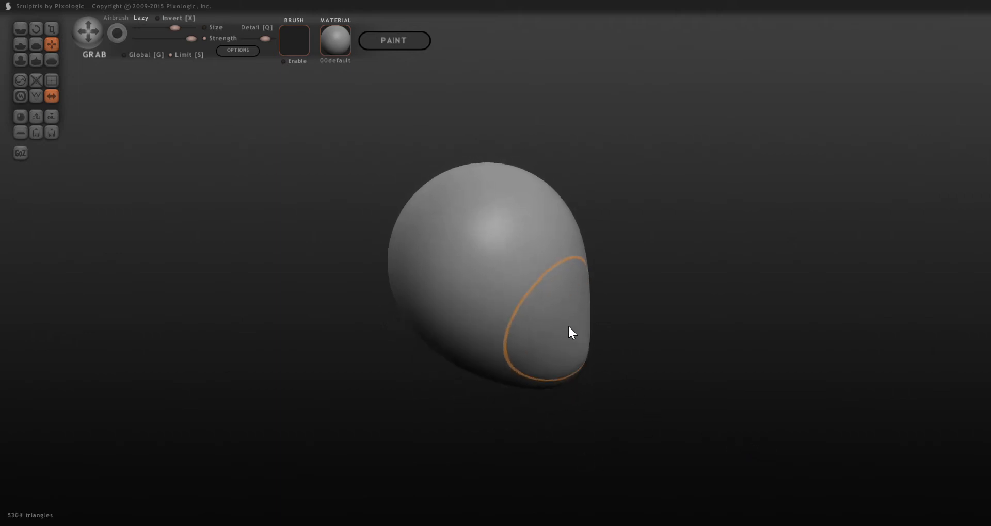
pyautogui.moveTo(568, 332); pyautogui.dragTo(572, 360)
pyautogui.moveTo(652, 369); pyautogui.dragTo(669, 368)
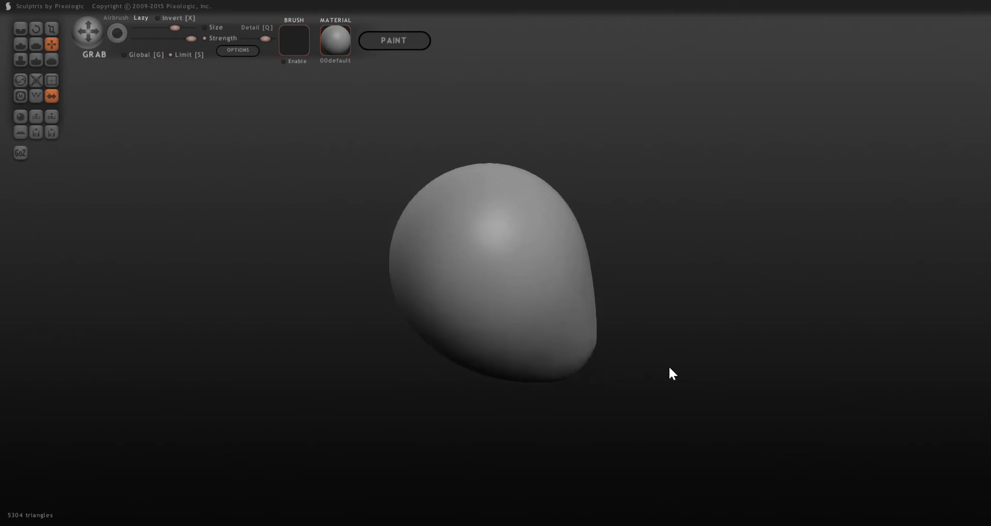
# Step: In side view, push the jaw back with the largest Grab brush, then bring the face slightly forward and lower the chin
pyautogui.keyDown('shift'); pyautogui.click(561, 444); pyautogui.keyUp('shift')
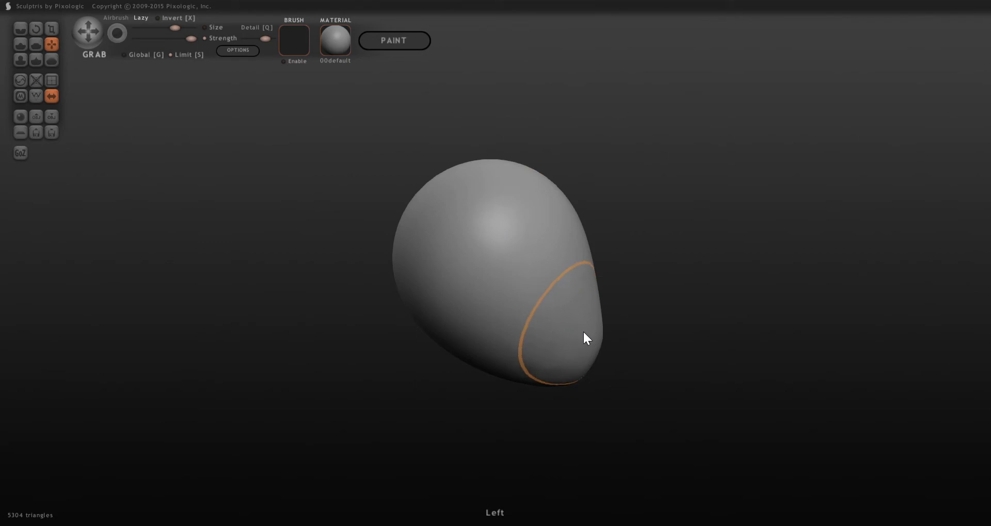
pyautogui.keyDown('shift'); pyautogui.scroll(5, 582, 335); pyautogui.keyUp('shift')
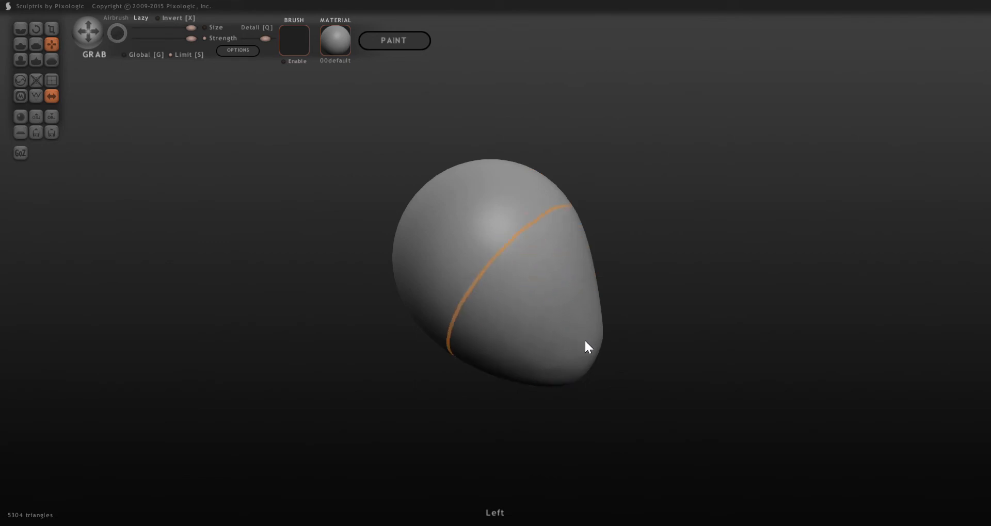
pyautogui.moveTo(584, 341); pyautogui.dragTo(546, 360)
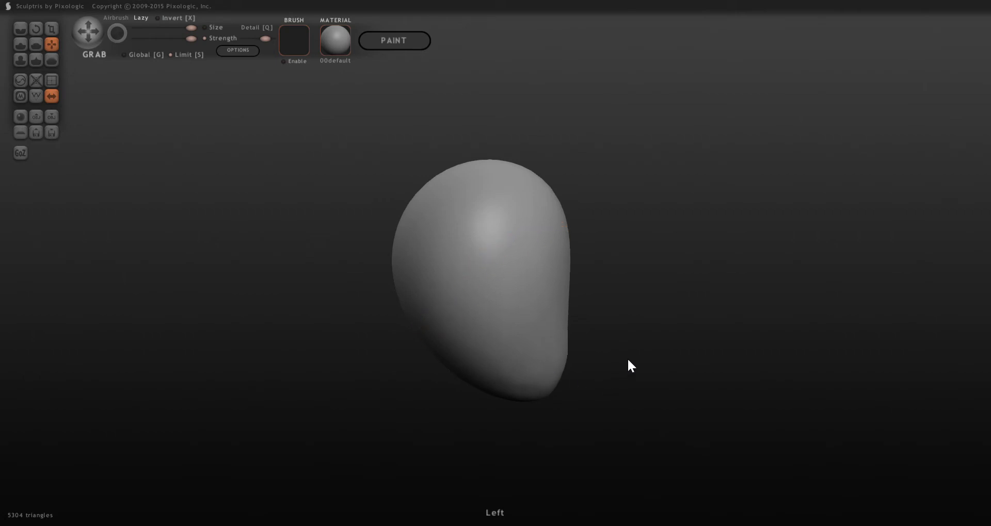
pyautogui.moveTo(593, 357); pyautogui.dragTo(499, 361)
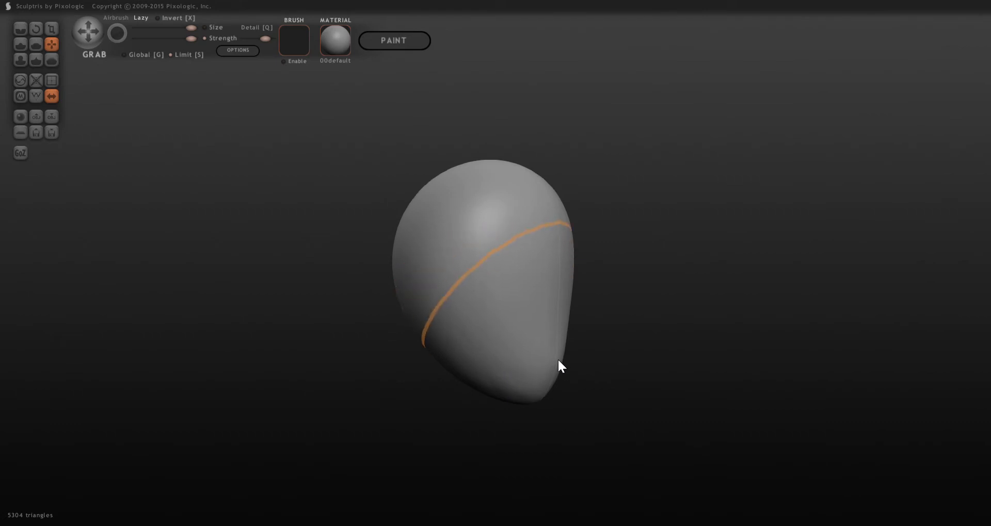
pyautogui.moveTo(573, 413); pyautogui.dragTo(630, 407)
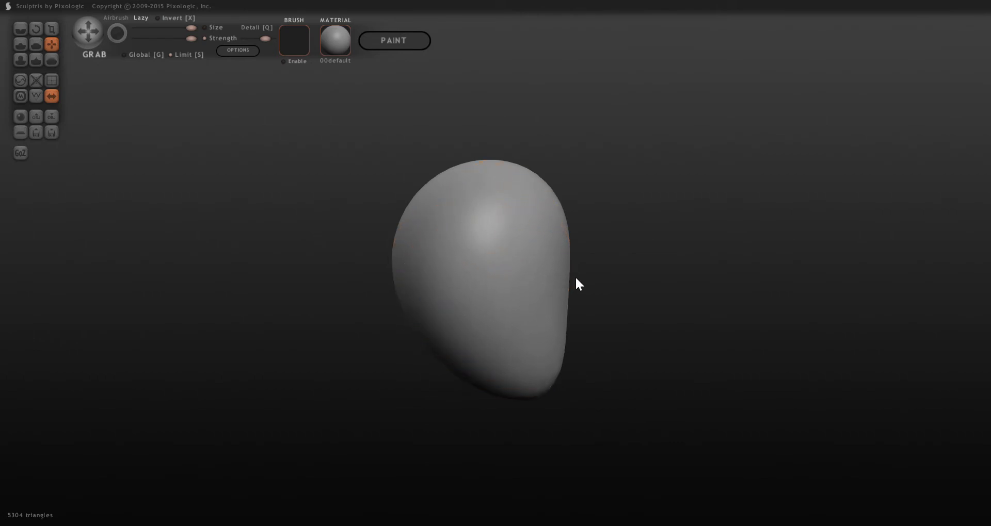
pyautogui.moveTo(566, 273); pyautogui.dragTo(579, 274)
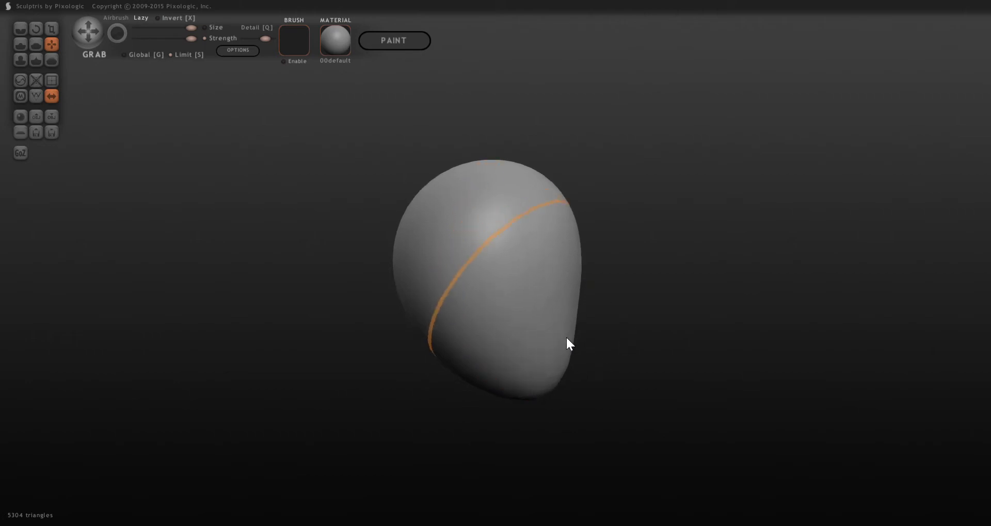
pyautogui.moveTo(568, 345); pyautogui.dragTo(567, 357)
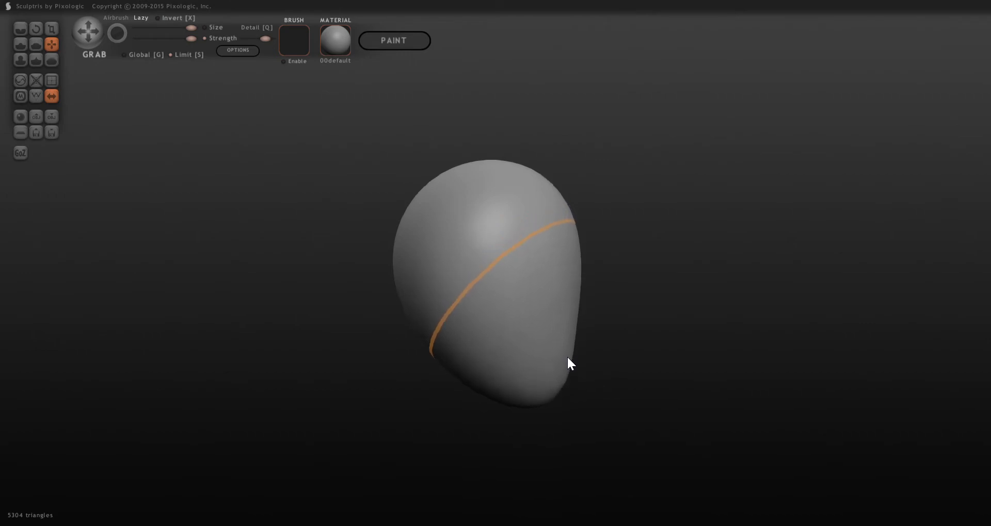
# Step: Pull the back of the skull outward and adjust the side and rear contours with a slightly smaller Grab brush
pyautogui.moveTo(407, 221); pyautogui.dragTo(386, 215)
pyautogui.scroll(-3, 396, 219)
pyautogui.scroll(-2, 433, 249)
pyautogui.moveTo(432, 250); pyautogui.dragTo(430, 269, button='right')
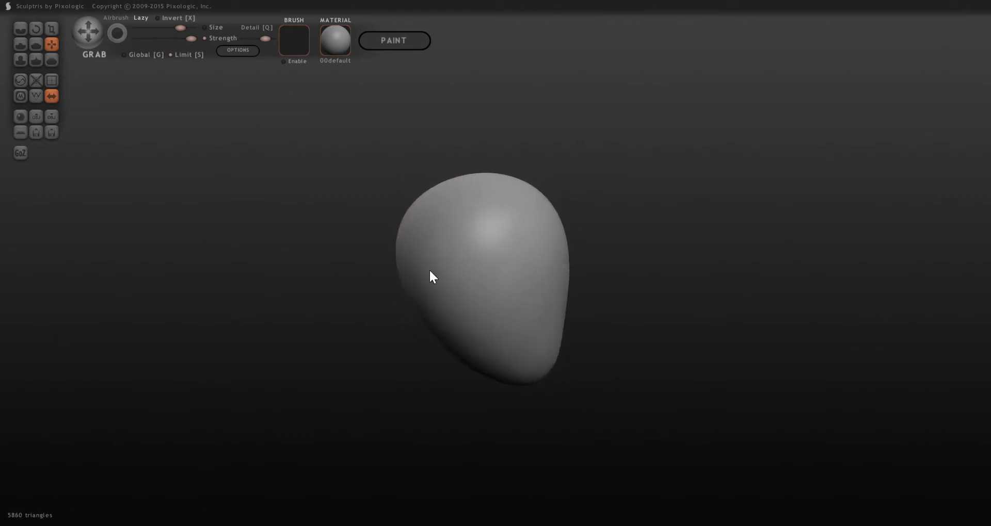
pyautogui.moveTo(435, 226); pyautogui.dragTo(439, 276, button='right')
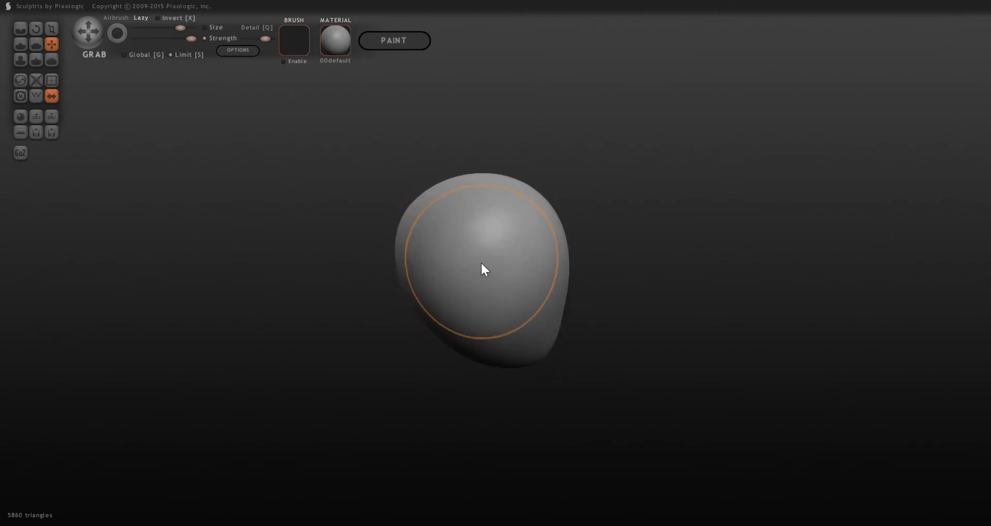
pyautogui.moveTo(486, 263); pyautogui.dragTo(490, 273)
pyautogui.moveTo(490, 274)
pyautogui.mouseDown(button='right')
pyautogui.moveTo(497, 265)
pyautogui.moveTo(486, 307)
pyautogui.moveTo(504, 305)
pyautogui.mouseUp(button='right')
pyautogui.moveTo(503, 304); pyautogui.dragTo(503, 330)
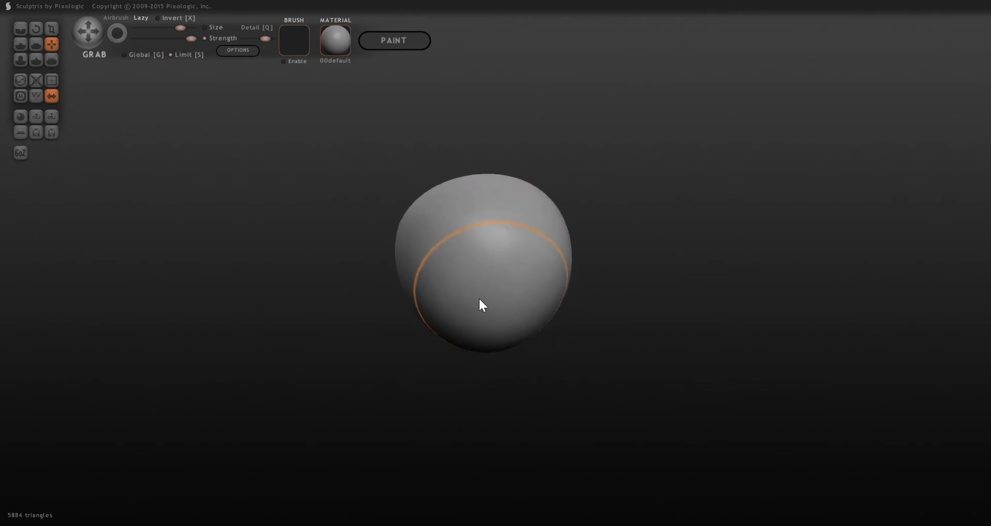
pyautogui.moveTo(419, 254); pyautogui.dragTo(409, 250)
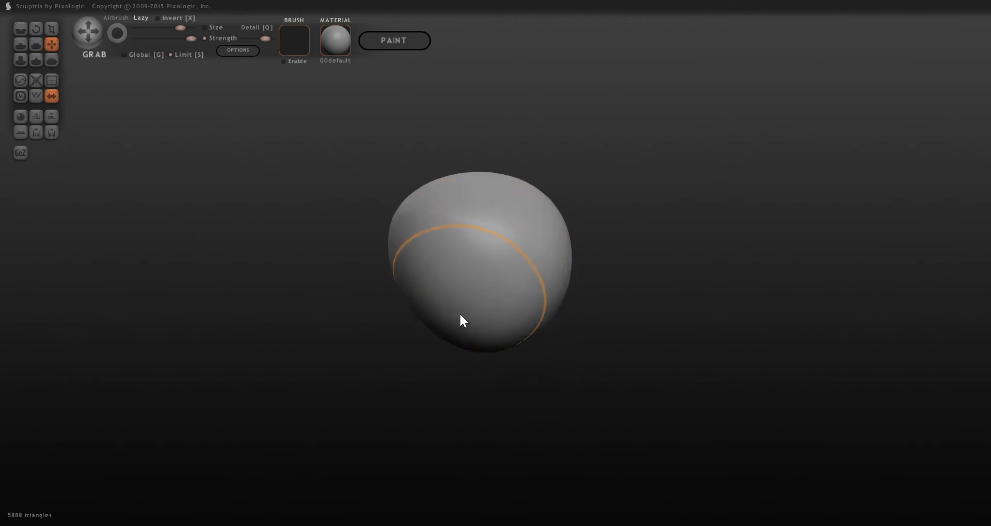
pyautogui.moveTo(460, 313); pyautogui.dragTo(468, 303)
# Step: Round off the upper back of the skull with a smaller Grab brush
pyautogui.moveTo(514, 260); pyautogui.dragTo(429, 222, button='right')
pyautogui.keyDown('shift'); pyautogui.scroll(-3, 428, 220); pyautogui.keyUp('shift')
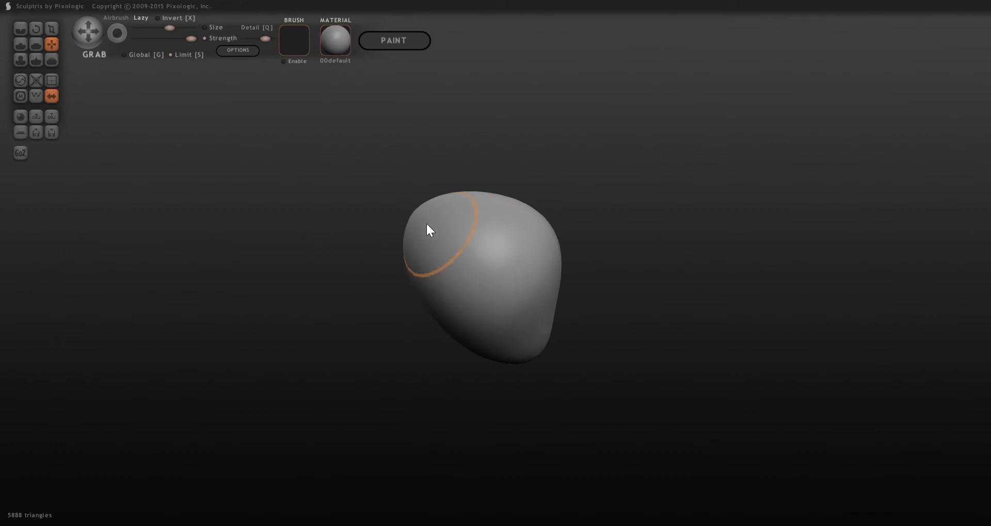
pyautogui.moveTo(419, 235)
pyautogui.mouseDown()
pyautogui.moveTo(414, 245)
pyautogui.moveTo(411, 225)
pyautogui.moveTo(420, 236)
pyautogui.mouseUp()
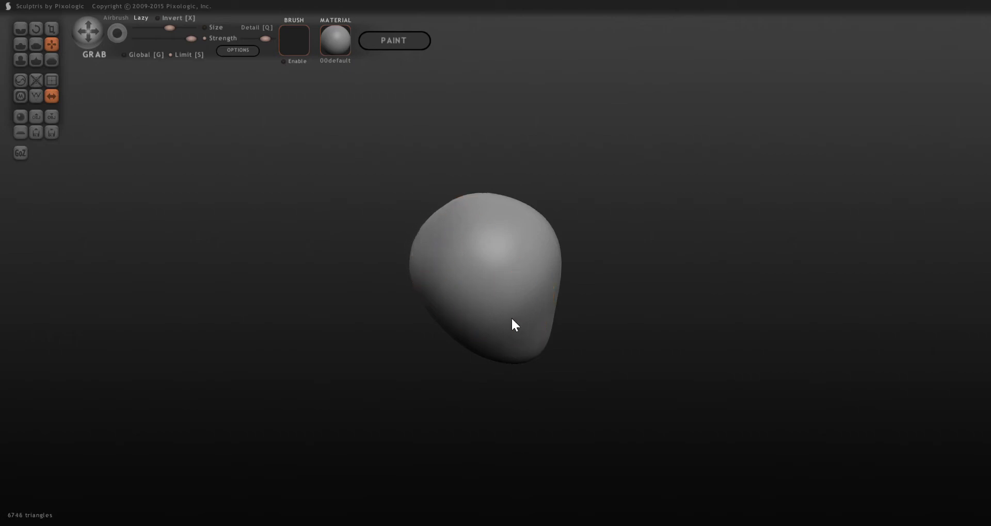
# Step: Lower the pointed crown and push the sides of the head inward to narrow it with the Grab tool
pyautogui.moveTo(511, 317); pyautogui.dragTo(390, 302, button='right')
pyautogui.moveTo(468, 266); pyautogui.dragTo(413, 268, button='right')
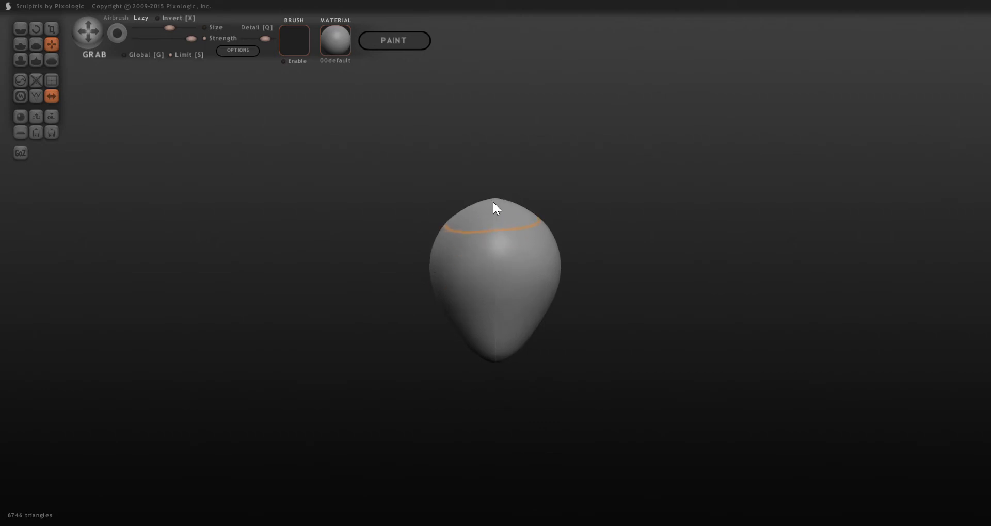
pyautogui.moveTo(493, 202); pyautogui.dragTo(494, 212)
pyautogui.moveTo(441, 261)
pyautogui.mouseDown()
pyautogui.moveTo(454, 257)
pyautogui.moveTo(440, 260)
pyautogui.moveTo(448, 269)
pyautogui.moveTo(437, 278)
pyautogui.moveTo(449, 297)
pyautogui.mouseUp()
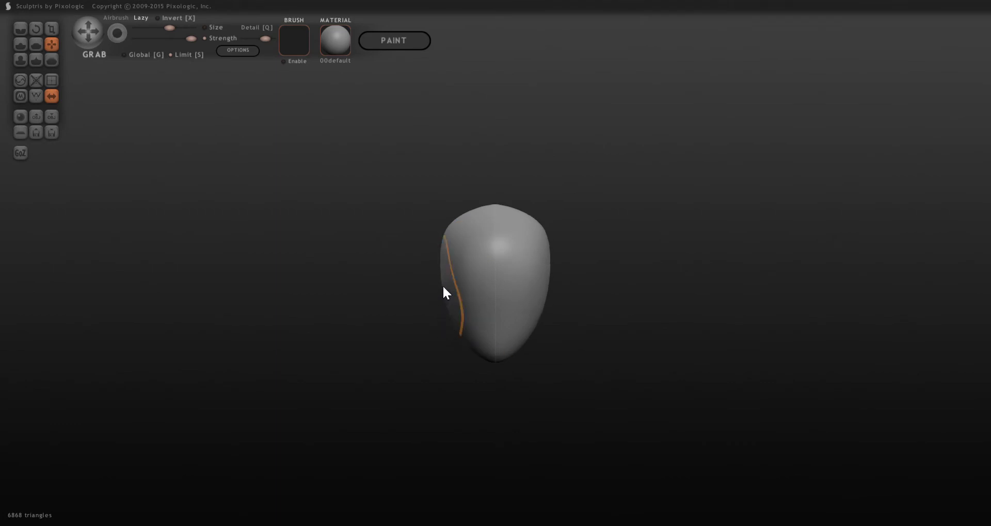
pyautogui.keyDown('shift'); pyautogui.scroll(-2, 445, 305); pyautogui.keyUp('shift')
pyautogui.keyDown('shift'); pyautogui.scroll(1, 452, 312); pyautogui.keyUp('shift')
pyautogui.moveTo(452, 312)
pyautogui.mouseDown()
pyautogui.moveTo(445, 318)
pyautogui.moveTo(441, 308)
pyautogui.moveTo(548, 312)
pyautogui.moveTo(554, 291)
pyautogui.moveTo(580, 295)
pyautogui.moveTo(409, 290)
pyautogui.moveTo(539, 303)
pyautogui.moveTo(569, 286)
pyautogui.mouseUp()
pyautogui.moveTo(505, 310)
pyautogui.mouseDown(button='right')
pyautogui.moveTo(527, 290)
pyautogui.moveTo(555, 295)
pyautogui.mouseUp(button='right')
pyautogui.moveTo(496, 246); pyautogui.dragTo(463, 210, button='right')
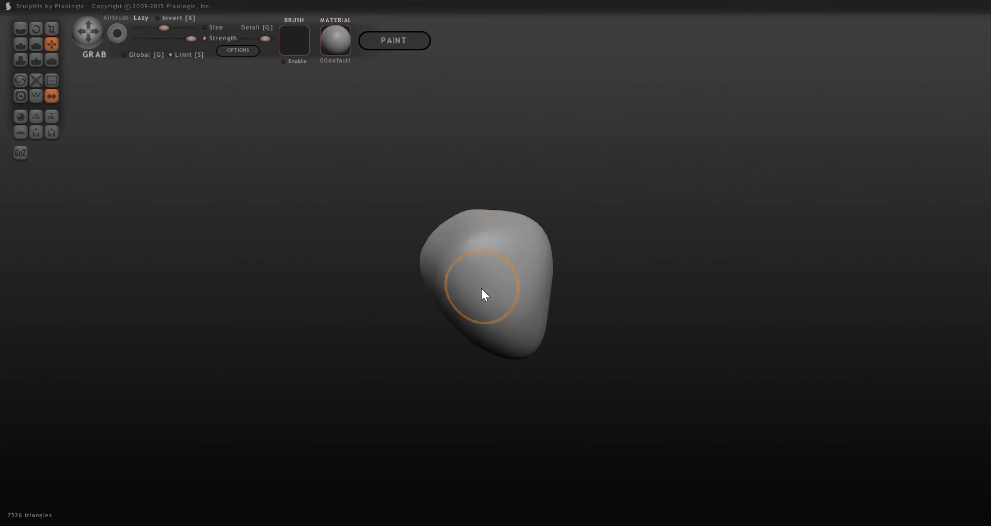
# Step: Build up a rounded neck base at the lower back of the head with a slightly larger, stronger Inflate brush
pyautogui.moveTo(482, 289); pyautogui.dragTo(548, 263, button='right')
pyautogui.moveTo(490, 301)
pyautogui.mouseDown(button='right')
pyautogui.moveTo(547, 287)
pyautogui.moveTo(540, 299)
pyautogui.moveTo(566, 312)
pyautogui.mouseUp(button='right')
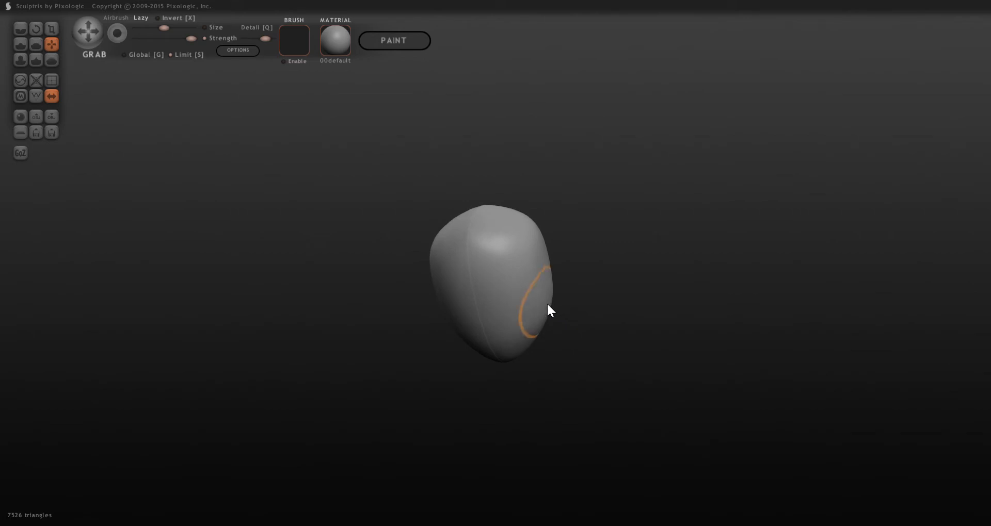
pyautogui.press('Right')
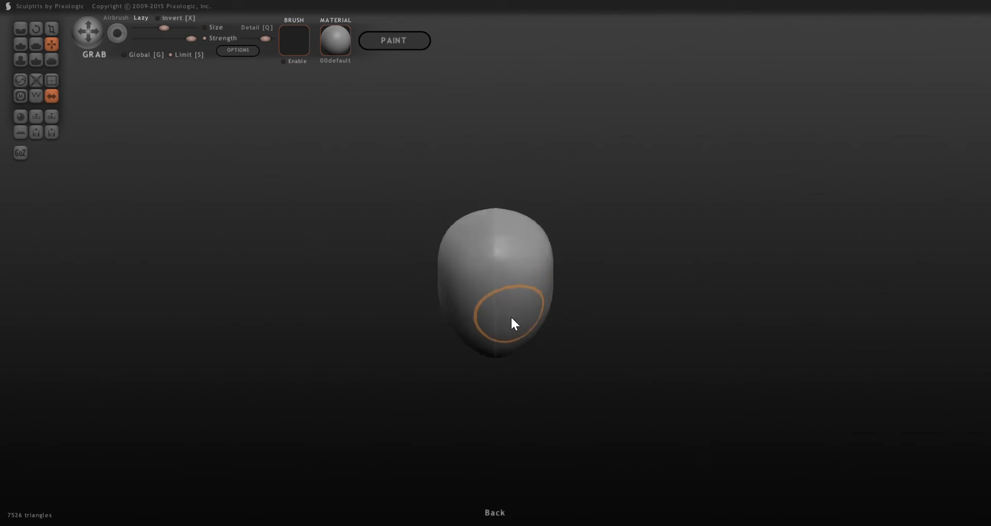
pyautogui.moveTo(540, 329)
pyautogui.mouseDown(button='right')
pyautogui.moveTo(536, 314)
pyautogui.moveTo(406, 320)
pyautogui.moveTo(433, 317)
pyautogui.mouseUp(button='right')
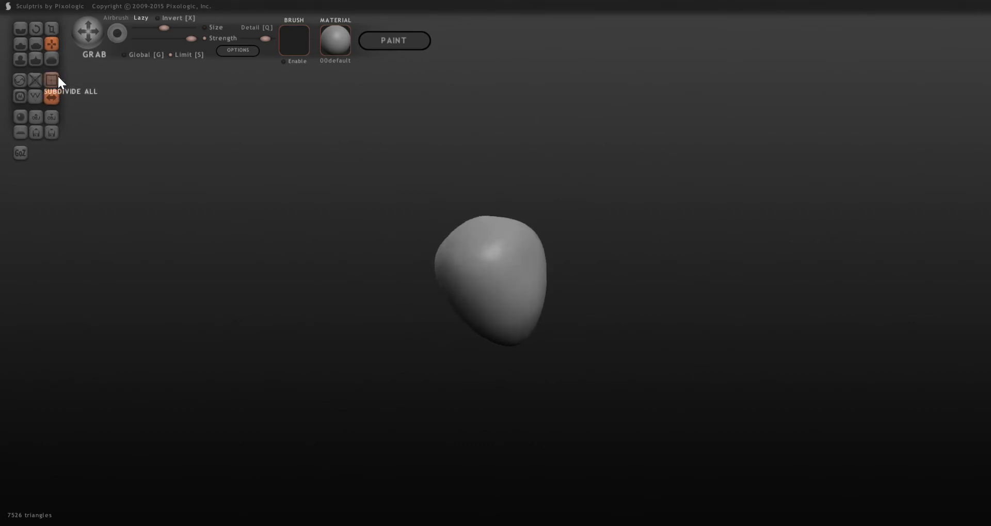
pyautogui.click(19, 60)
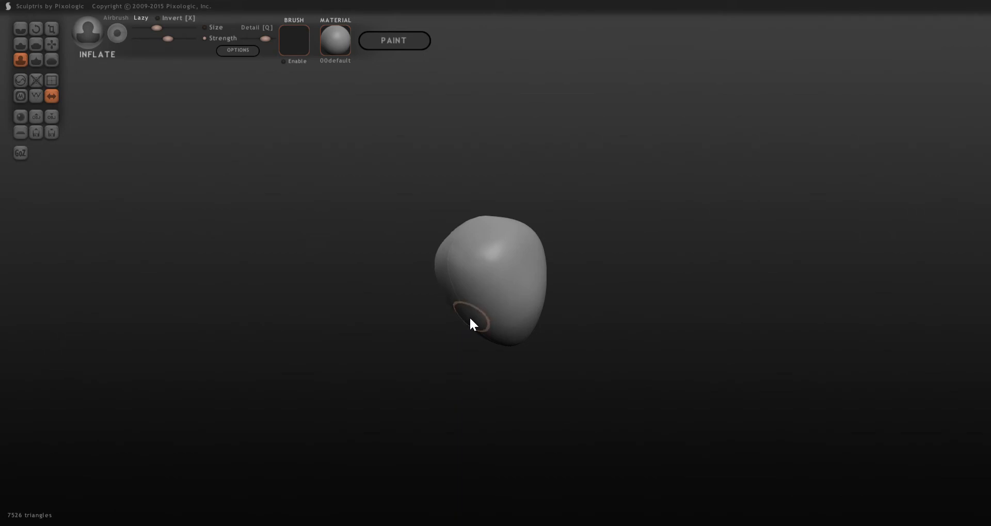
pyautogui.scroll(4, 469, 317)
pyautogui.scroll(-2, 470, 318)
pyautogui.moveTo(468, 320); pyautogui.dragTo(476, 317)
pyautogui.moveTo(476, 317); pyautogui.dragTo(548, 316, button='right')
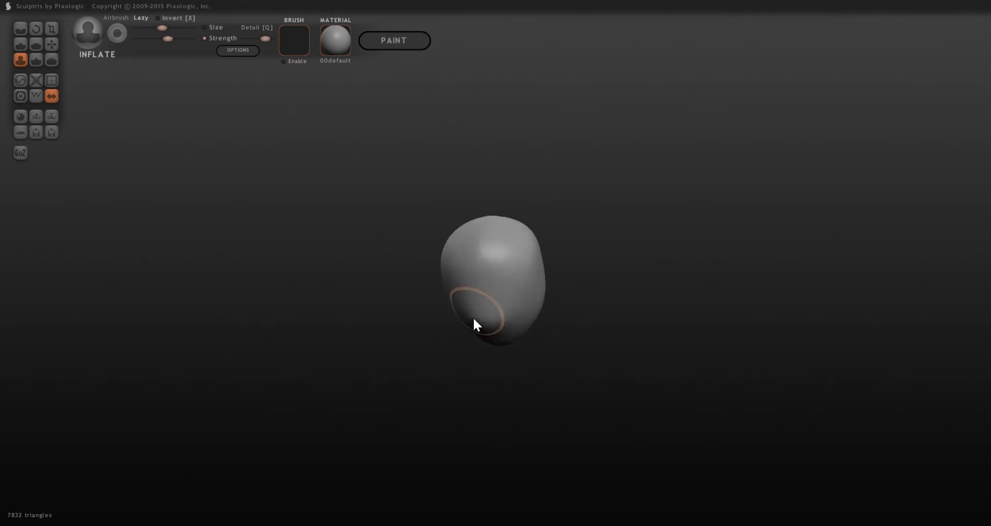
pyautogui.moveTo(474, 319); pyautogui.dragTo(484, 322)
pyautogui.moveTo(485, 324)
pyautogui.mouseDown()
pyautogui.moveTo(486, 310)
pyautogui.moveTo(446, 326)
pyautogui.moveTo(379, 331)
pyautogui.mouseUp()
pyautogui.moveTo(459, 316); pyautogui.dragTo(461, 324)
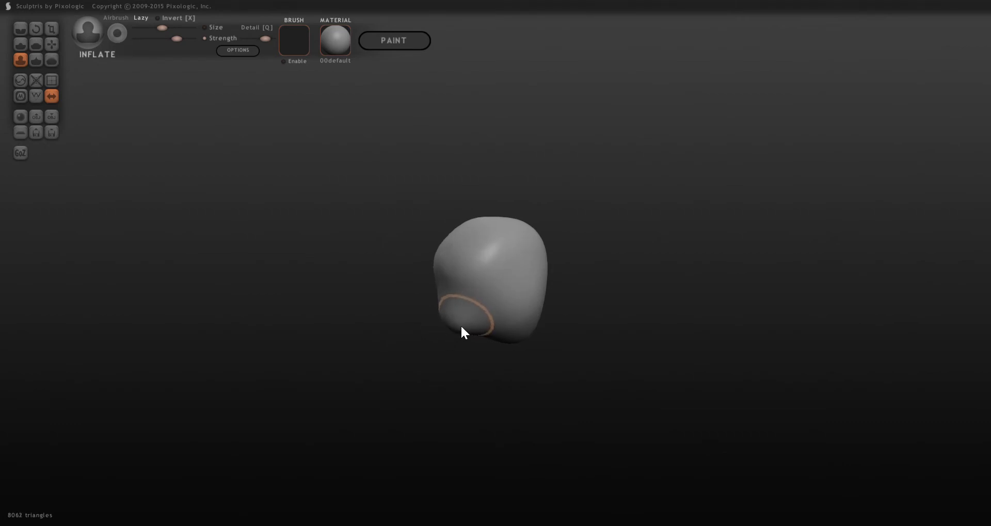
# Step: Use the Grab tool to stretch the inflated bulge downward into a neck stump and thicken its front
pyautogui.click(20, 44)
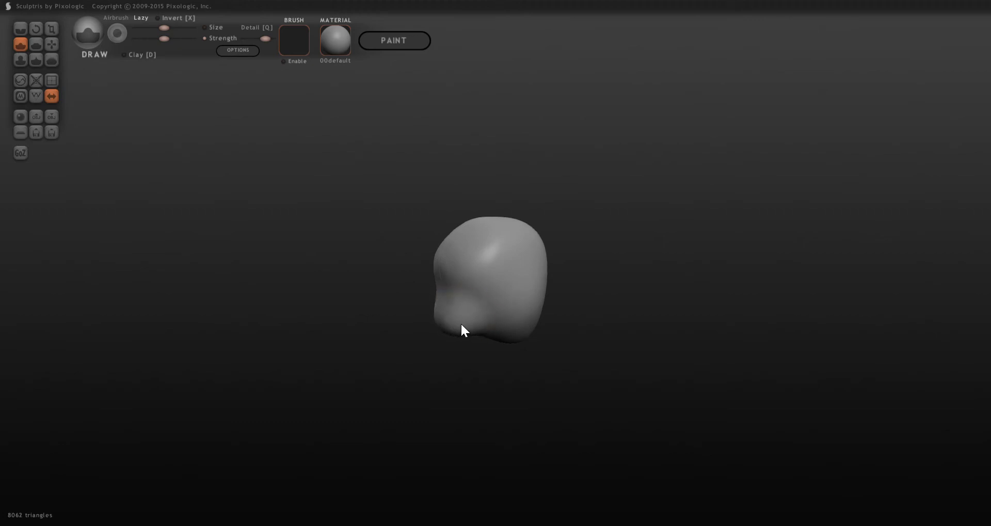
pyautogui.moveTo(468, 317)
pyautogui.mouseDown(button='right')
pyautogui.moveTo(546, 338)
pyautogui.moveTo(561, 323)
pyautogui.moveTo(420, 316)
pyautogui.moveTo(408, 304)
pyautogui.mouseUp(button='right')
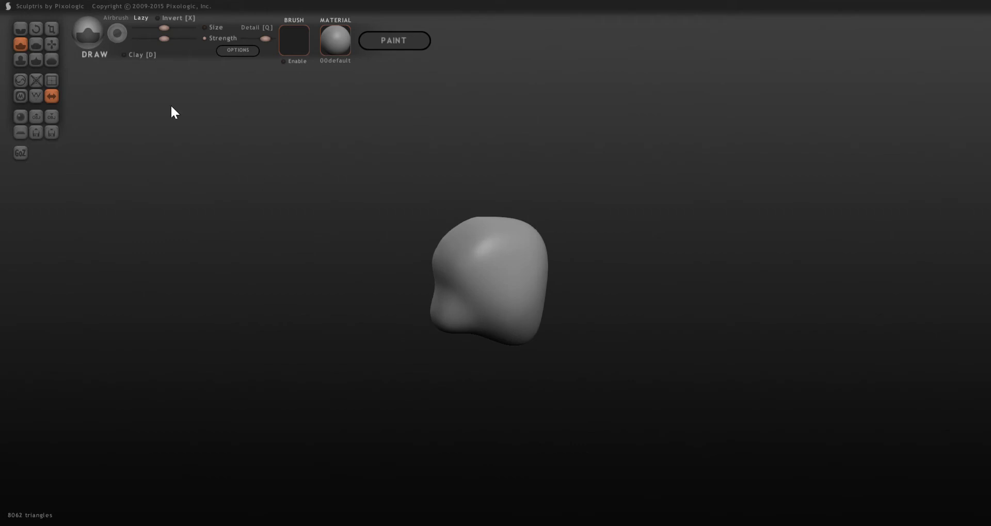
pyautogui.click(51, 44)
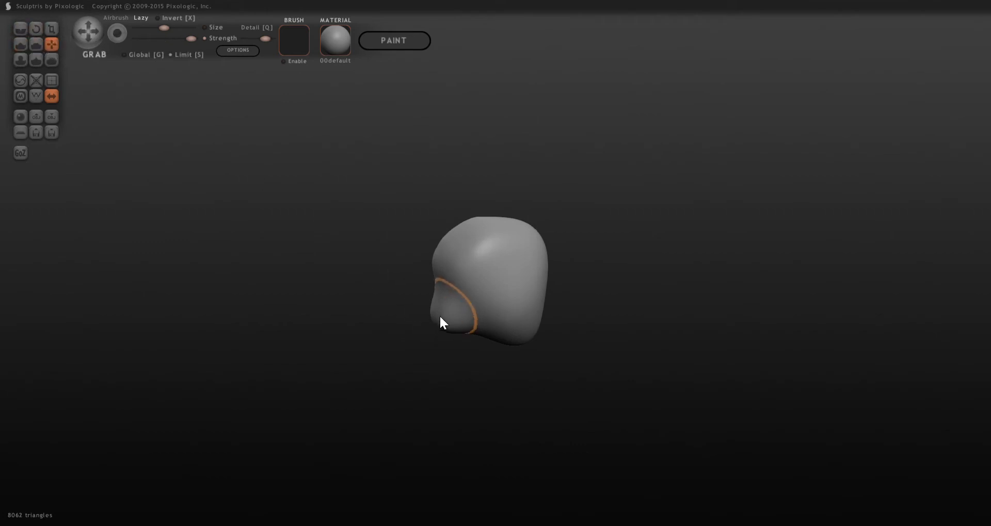
pyautogui.moveTo(438, 316); pyautogui.dragTo(426, 373)
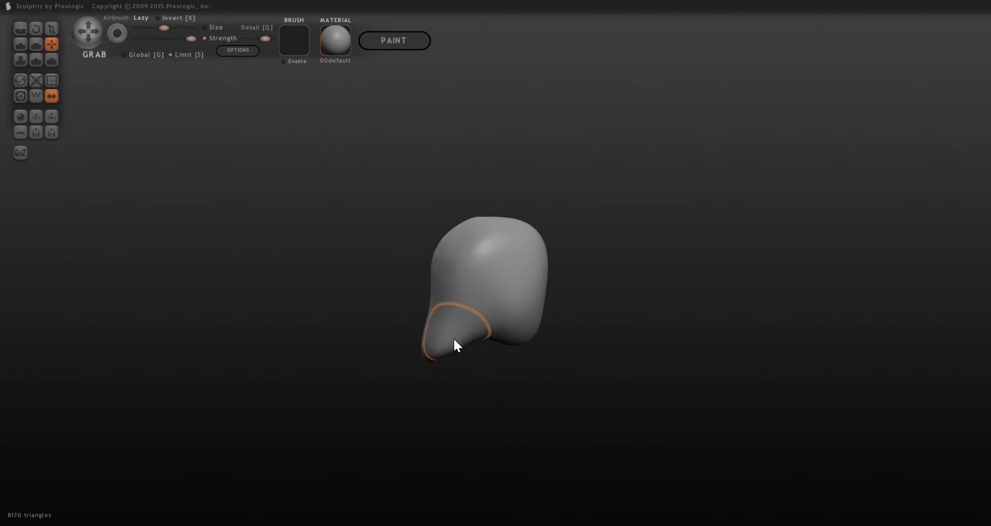
pyautogui.moveTo(453, 337); pyautogui.dragTo(463, 363)
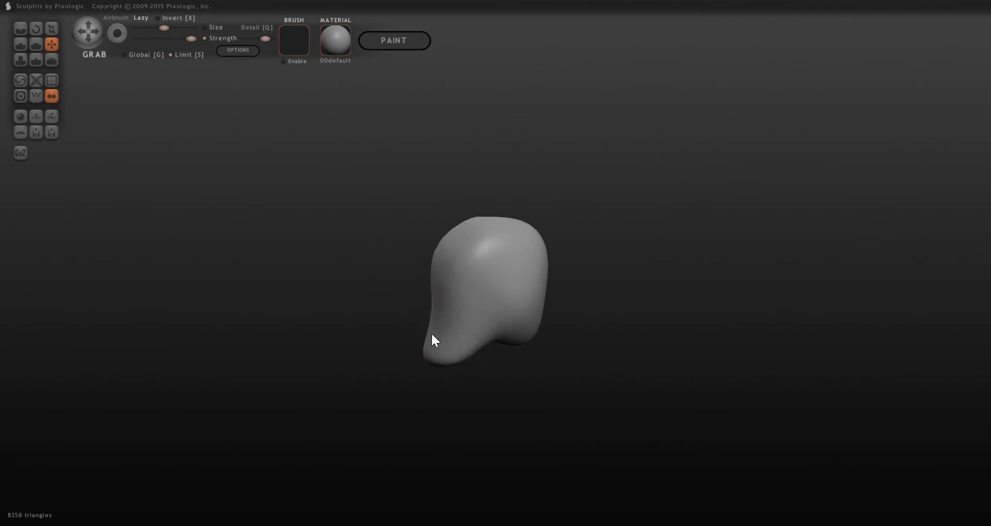
# Step: Narrow the sides of the neck and stretch the stump downward and forward beneath the head with the Grab brush
pyautogui.moveTo(431, 332); pyautogui.dragTo(632, 358)
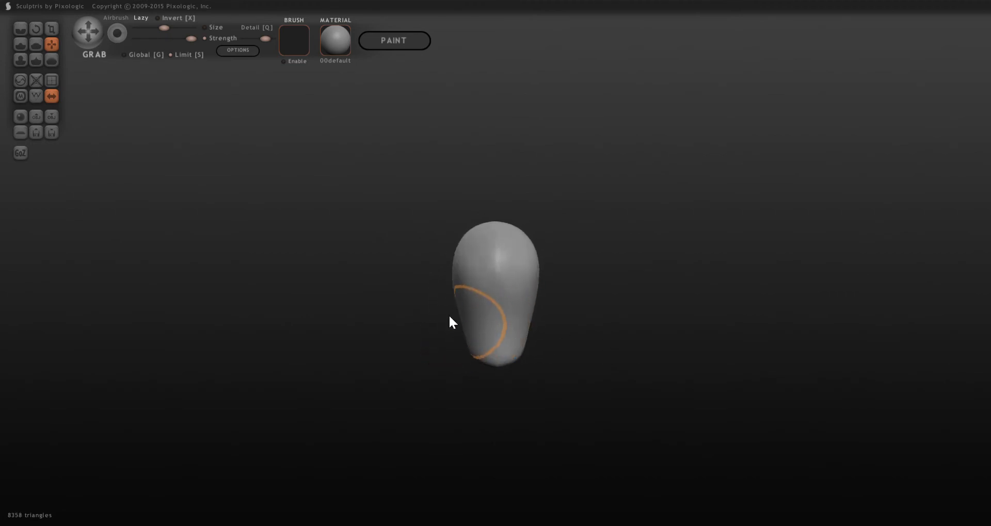
pyautogui.moveTo(463, 316)
pyautogui.mouseDown()
pyautogui.moveTo(493, 317)
pyautogui.moveTo(368, 303)
pyautogui.mouseUp()
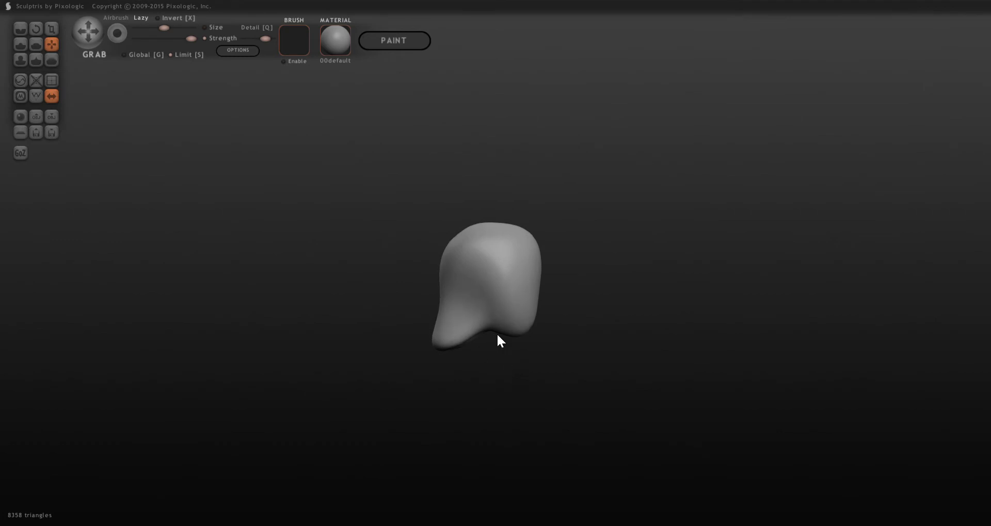
pyautogui.moveTo(497, 335)
pyautogui.mouseDown()
pyautogui.moveTo(501, 306)
pyautogui.moveTo(448, 257)
pyautogui.mouseUp()
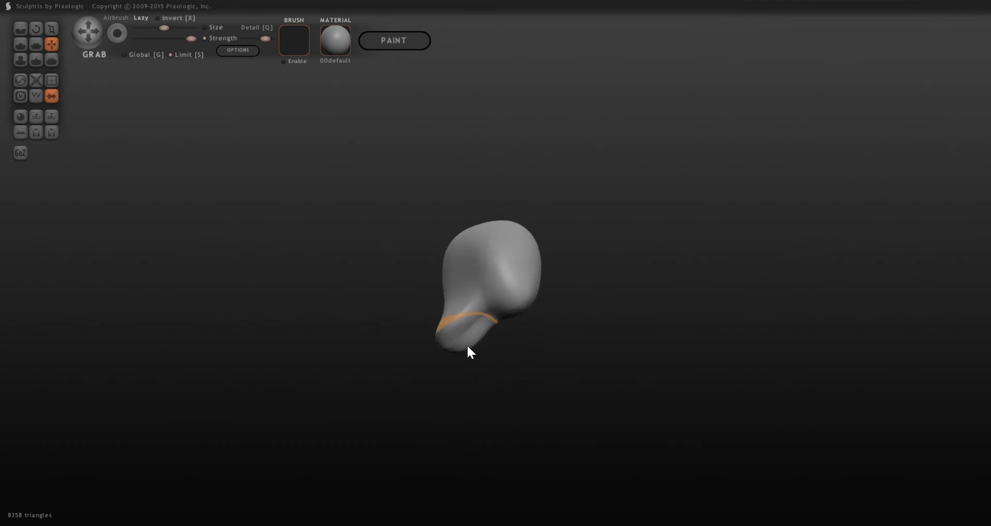
pyautogui.moveTo(468, 346)
pyautogui.mouseDown()
pyautogui.moveTo(482, 359)
pyautogui.moveTo(471, 343)
pyautogui.moveTo(457, 350)
pyautogui.moveTo(475, 380)
pyautogui.moveTo(517, 393)
pyautogui.mouseUp()
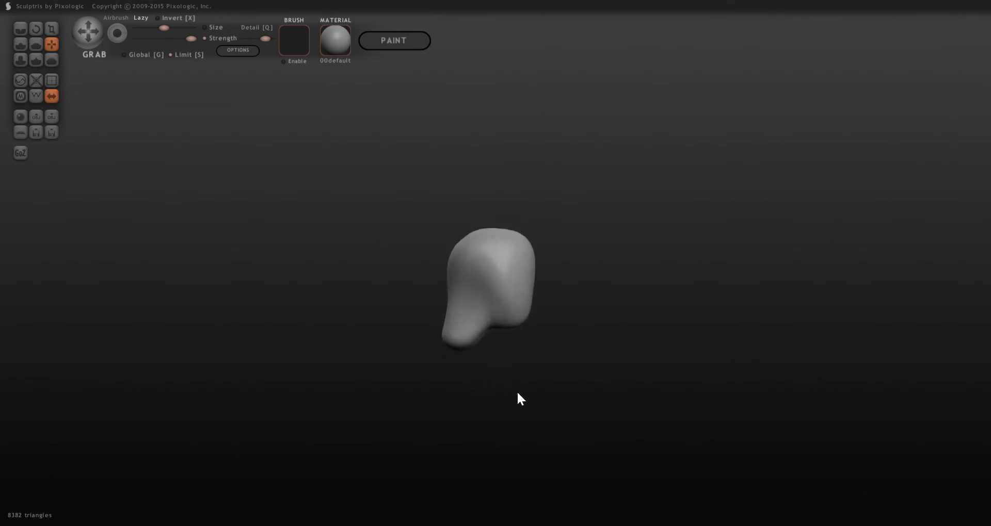
pyautogui.moveTo(469, 354)
pyautogui.mouseDown()
pyautogui.moveTo(479, 363)
pyautogui.moveTo(447, 358)
pyautogui.moveTo(452, 351)
pyautogui.mouseUp()
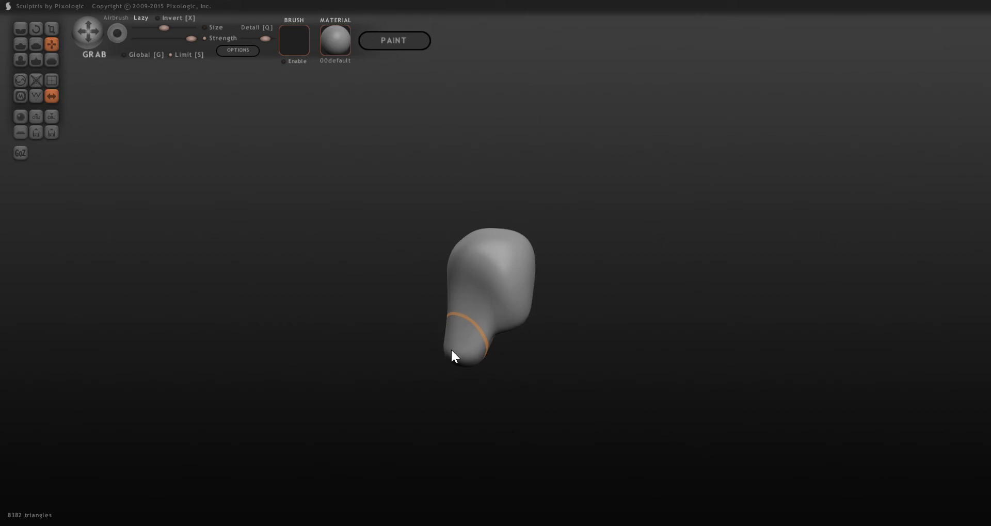
# Step: Hollow the nape between the back of the skull and the neck with a smaller Grab brush
pyautogui.keyDown('shift'); pyautogui.scroll(-3, 447, 306); pyautogui.keyUp('shift')
pyautogui.moveTo(451, 305); pyautogui.dragTo(451, 305)
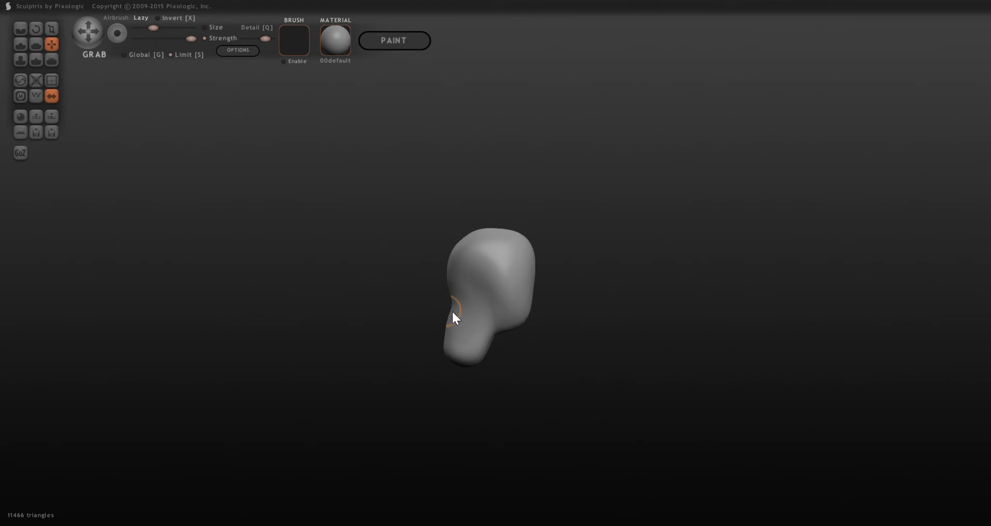
pyautogui.keyDown('shift'); pyautogui.scroll(2, 450, 310); pyautogui.keyUp('shift')
pyautogui.moveTo(451, 310)
pyautogui.mouseDown()
pyautogui.moveTo(452, 327)
pyautogui.moveTo(485, 355)
pyautogui.moveTo(529, 330)
pyautogui.mouseUp()
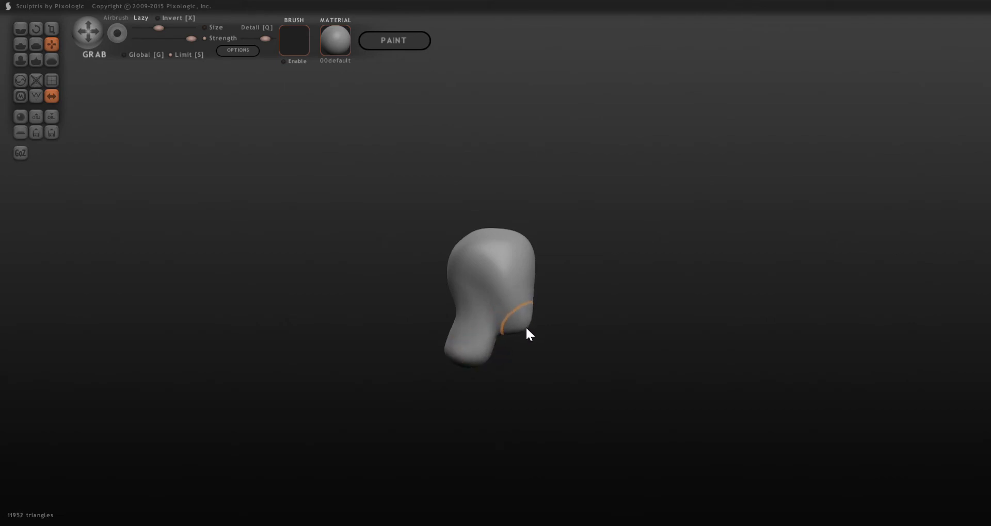
# Step: Round off the top of the forehead and pull in the upper sides of the head with the Grab brush
pyautogui.moveTo(523, 234); pyautogui.dragTo(518, 247)
pyautogui.moveTo(518, 247)
pyautogui.mouseDown(button='right')
pyautogui.moveTo(507, 289)
pyautogui.moveTo(353, 296)
pyautogui.mouseUp(button='right')
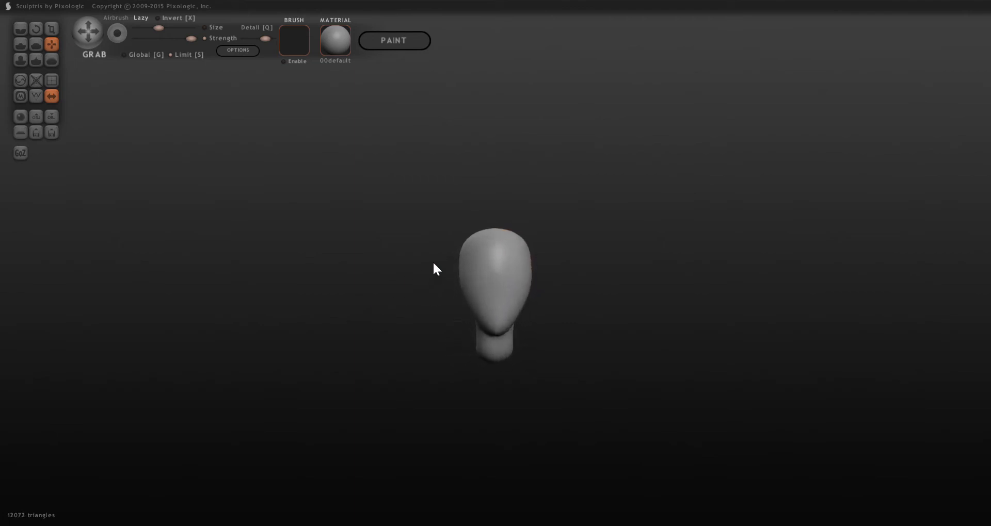
pyautogui.moveTo(466, 251); pyautogui.dragTo(470, 246)
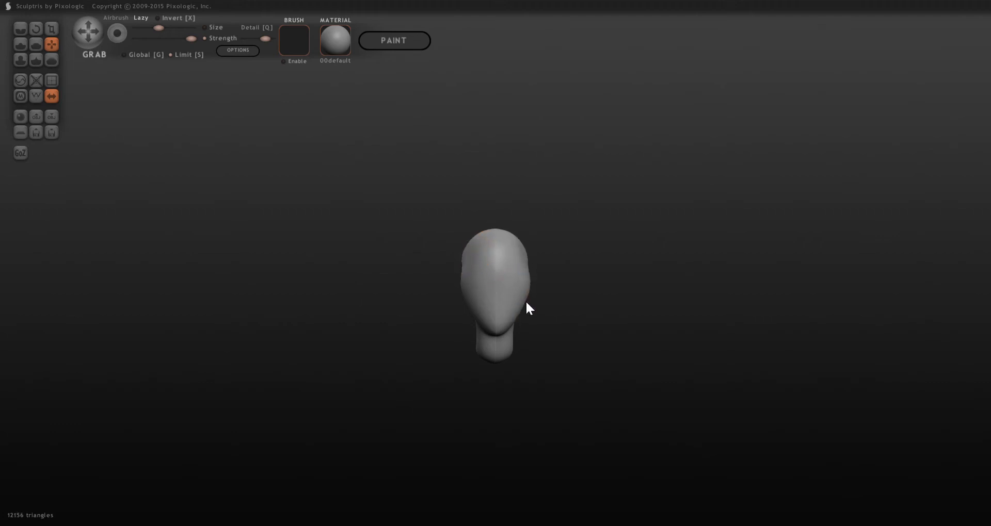
# Step: Push in the bulging sides of the face with a slightly larger Grab brush to even out the head's outline
pyautogui.scroll(3, 525, 304)
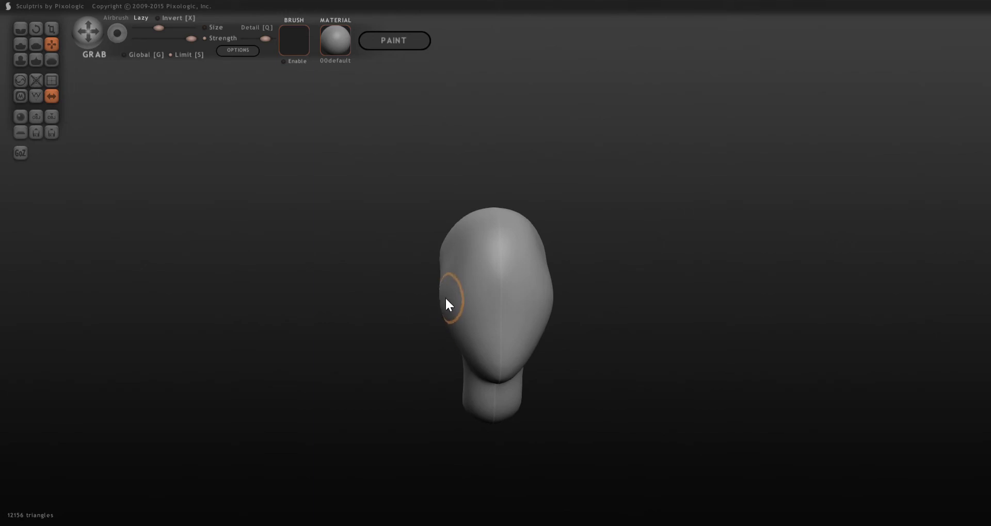
pyautogui.press('space')
pyautogui.moveTo(454, 261); pyautogui.dragTo(456, 258)
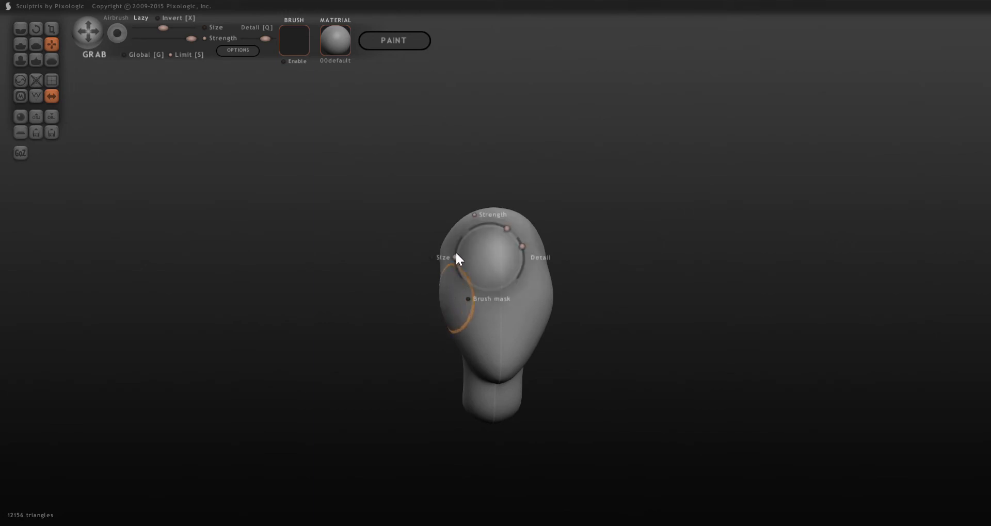
pyautogui.keyDown('shift'); pyautogui.moveTo(453, 301); pyautogui.dragTo(454, 301); pyautogui.keyUp('shift')
pyautogui.moveTo(562, 366)
pyautogui.keyDown('shift'); pyautogui.mouseDown()
pyautogui.moveTo(542, 363)
pyautogui.moveTo(553, 360)
pyautogui.mouseUp(); pyautogui.keyUp('shift')
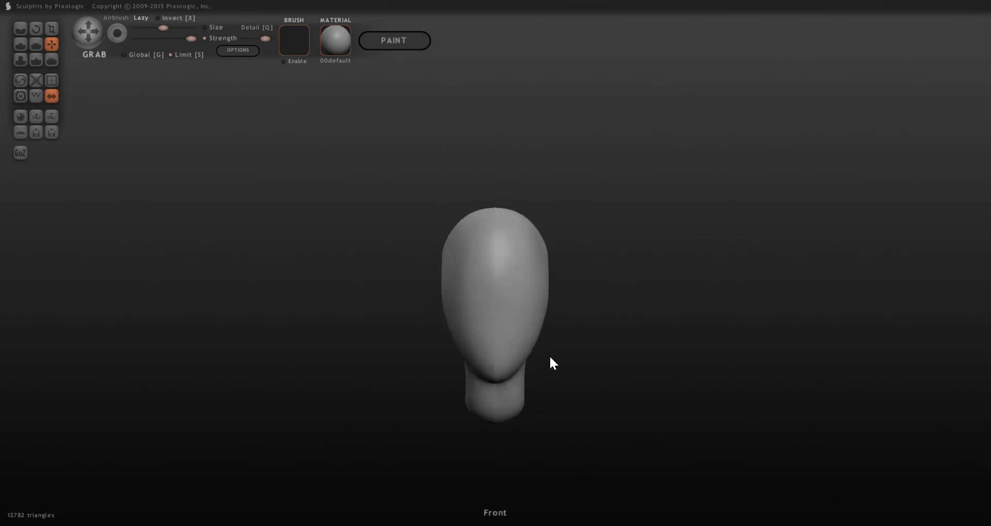
# Step: Push the area under the jaw up and back with a larger Grab brush to shape the jaw and neck
pyautogui.keyDown('shift'); pyautogui.scroll(3, 499, 357); pyautogui.keyUp('shift')
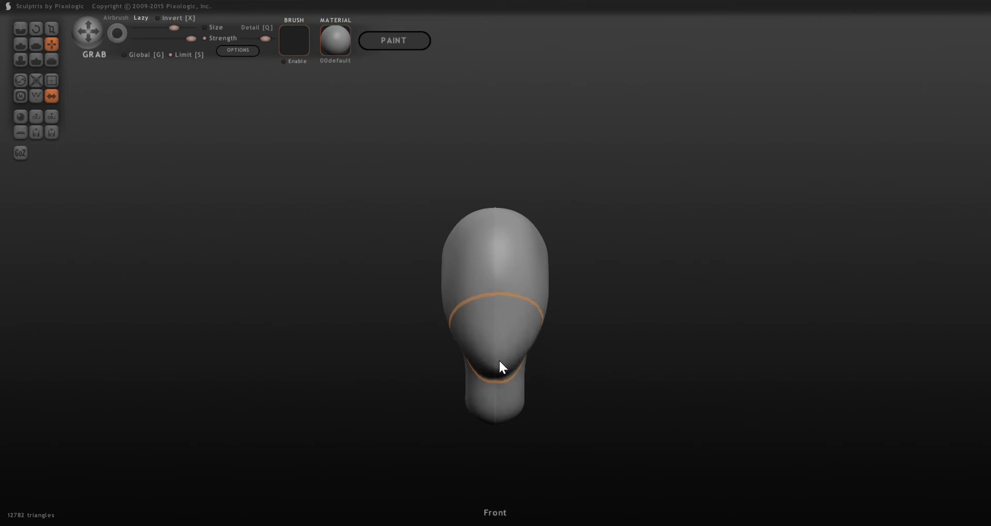
pyautogui.moveTo(500, 358)
pyautogui.mouseDown(button='right')
pyautogui.moveTo(600, 376)
pyautogui.moveTo(624, 368)
pyautogui.mouseUp(button='right')
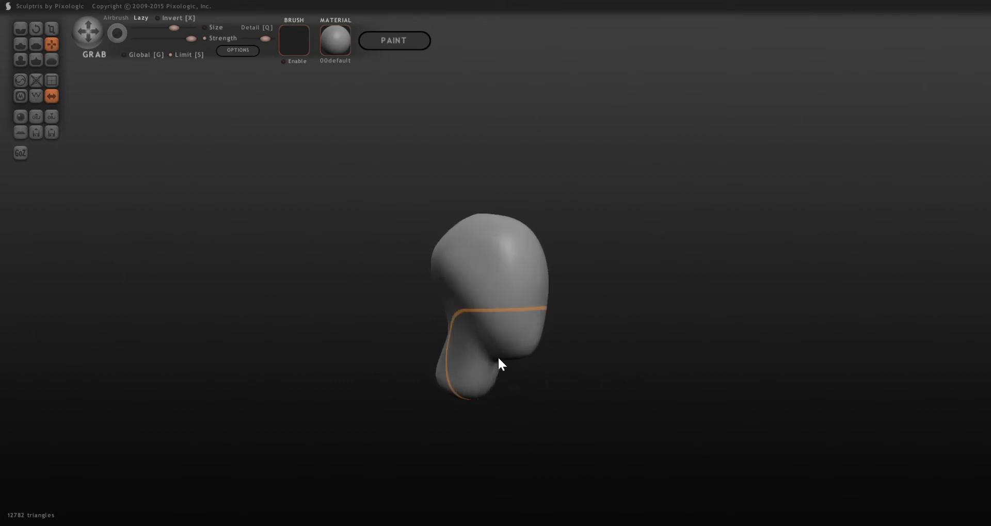
pyautogui.moveTo(497, 361); pyautogui.dragTo(489, 349)
pyautogui.moveTo(534, 371); pyautogui.dragTo(556, 381, button='right')
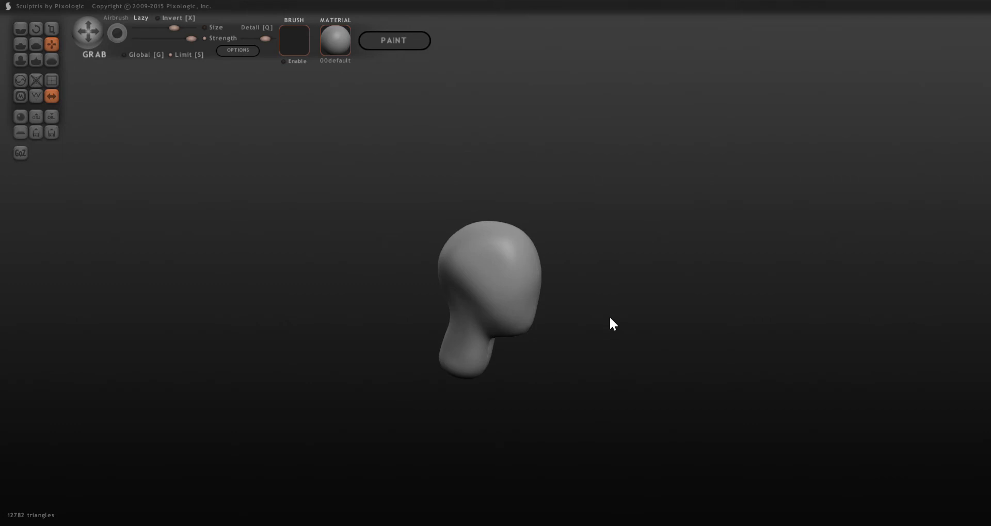
# Step: Refine the upper sides of the head from the front and lengthen the neck slightly with a smaller Grab brush
pyautogui.moveTo(610, 318)
pyautogui.mouseDown(button='right')
pyautogui.moveTo(504, 321)
pyautogui.moveTo(473, 303)
pyautogui.moveTo(495, 301)
pyautogui.moveTo(455, 305)
pyautogui.moveTo(468, 304)
pyautogui.mouseUp(button='right')
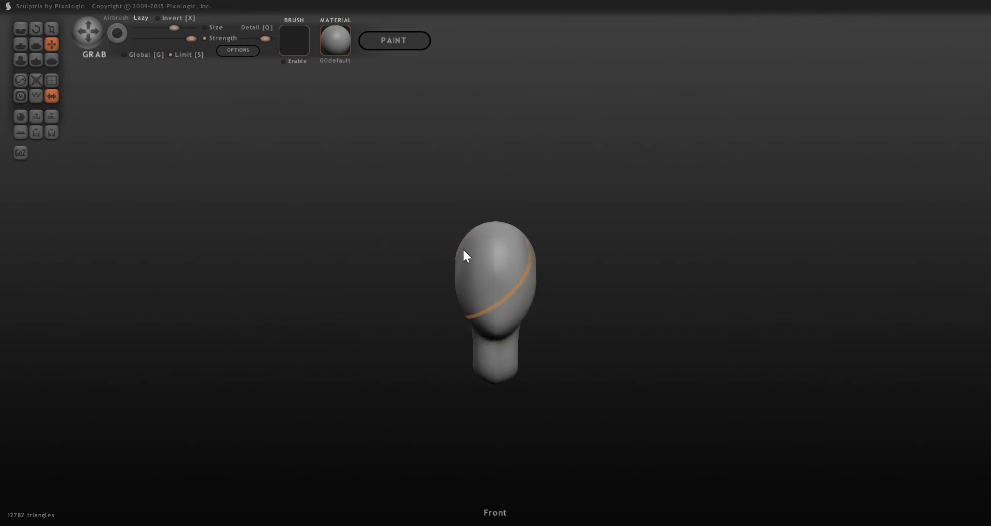
pyautogui.press('space')
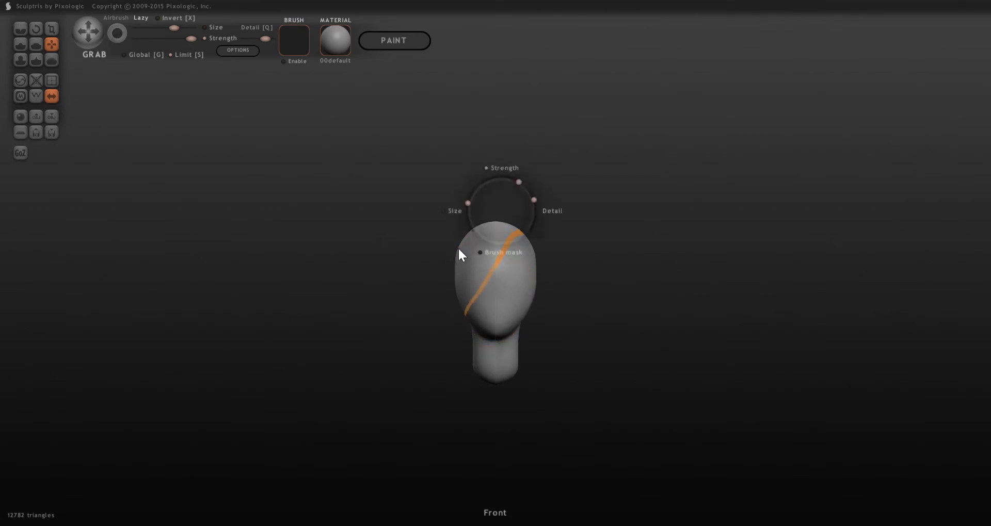
pyautogui.moveTo(467, 200); pyautogui.dragTo(459, 250)
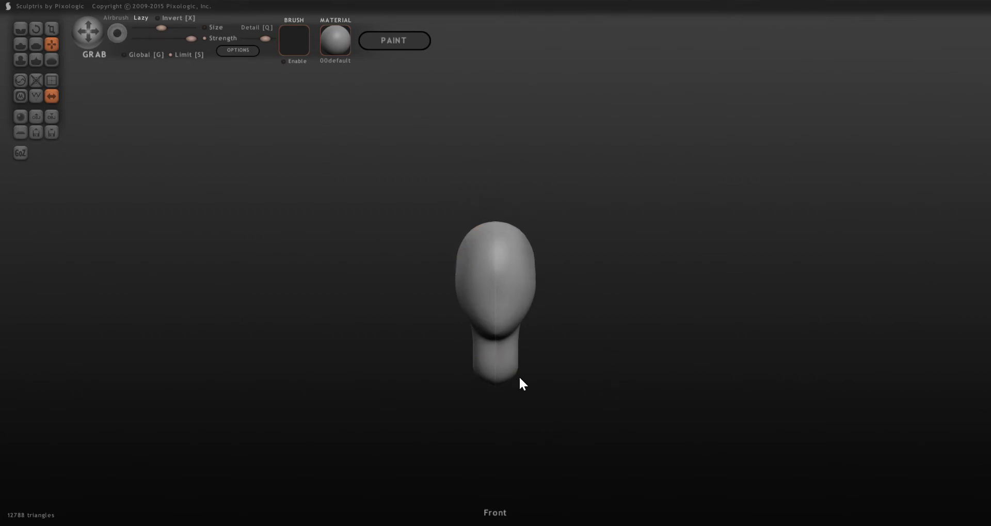
pyautogui.moveTo(520, 379)
pyautogui.mouseDown()
pyautogui.moveTo(664, 400)
pyautogui.moveTo(665, 389)
pyautogui.moveTo(519, 368)
pyautogui.mouseUp()
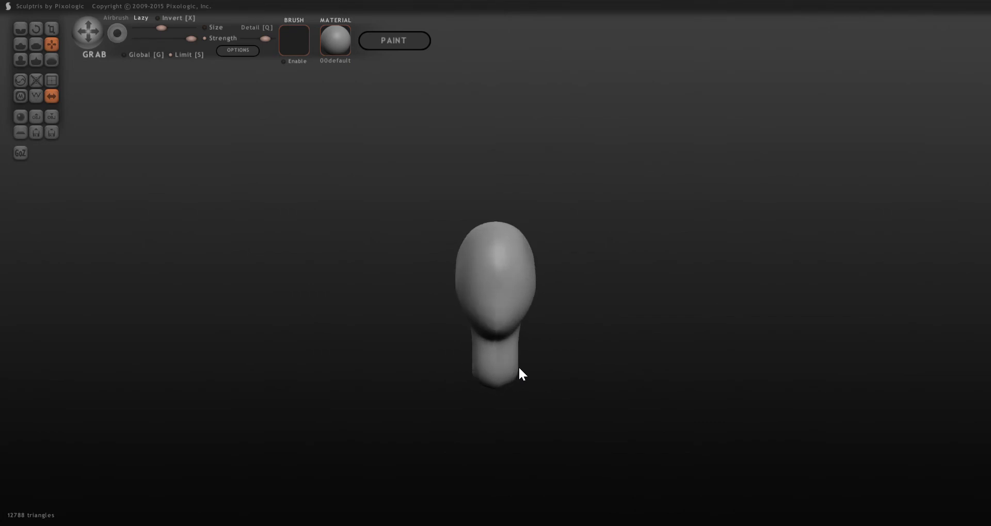
# Step: Widen both sides of the neck's base with a smaller Inflate brush
pyautogui.click(21, 60)
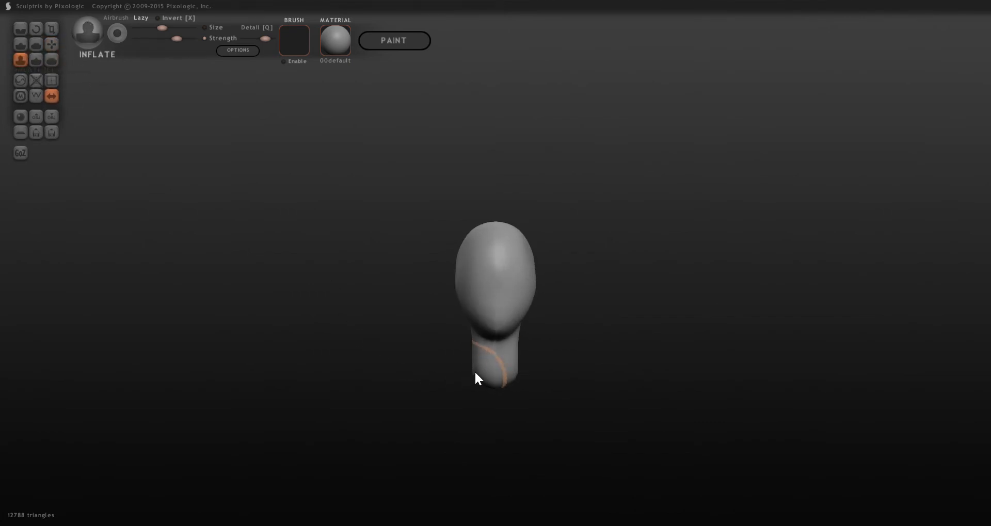
pyautogui.scroll(-2, 477, 372)
pyautogui.moveTo(475, 372); pyautogui.dragTo(474, 374)
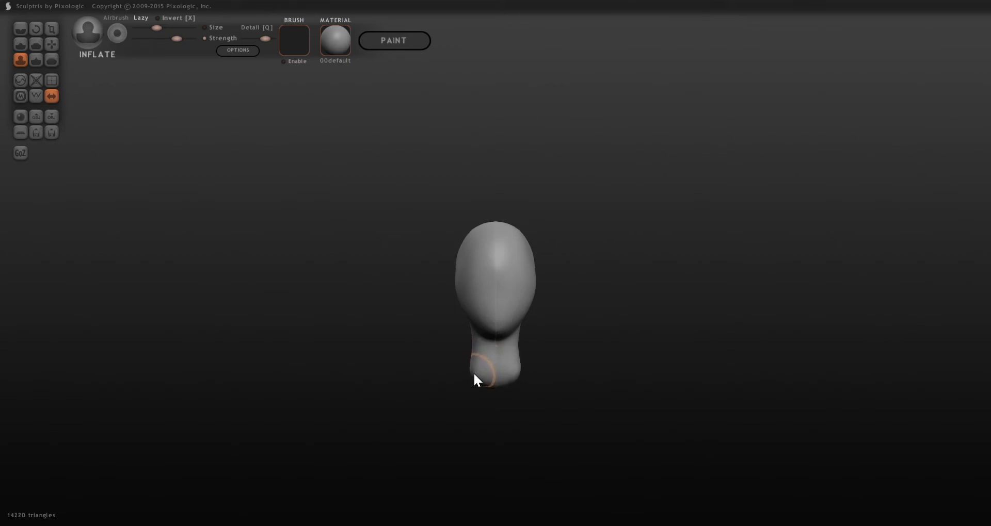
# Step: Raise a shoulder bump on each side of the neck's base with a stronger, smaller Draw brush
pyautogui.click(18, 44)
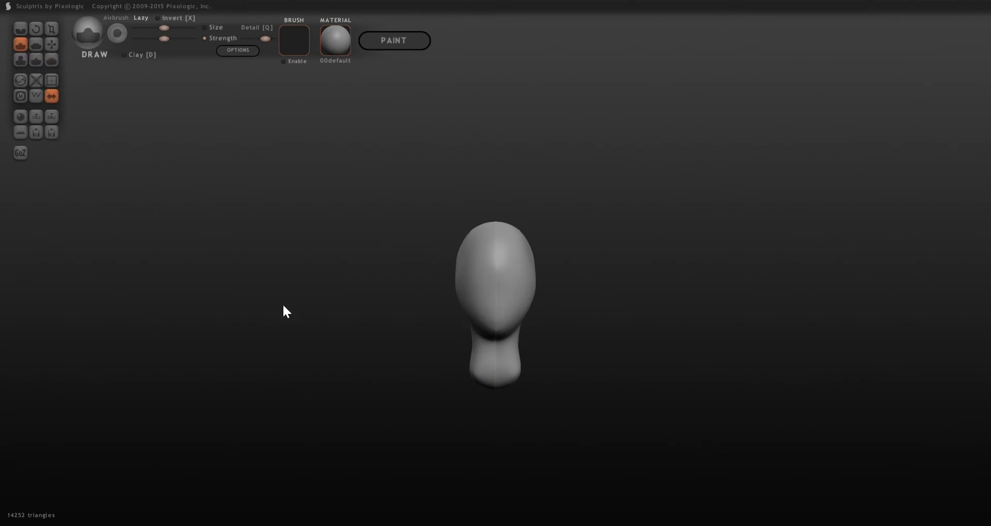
pyautogui.press('space')
pyautogui.moveTo(328, 223); pyautogui.dragTo(343, 249)
pyautogui.press('space')
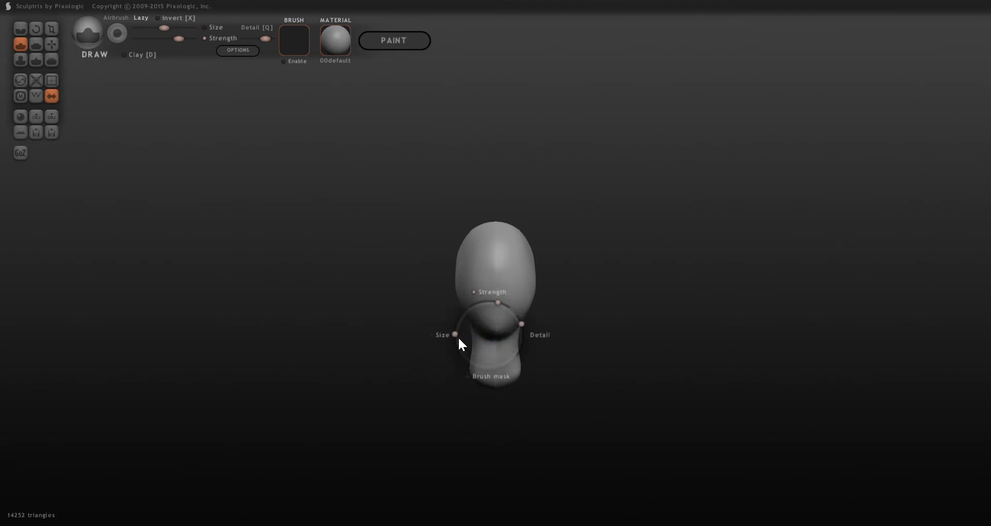
pyautogui.moveTo(455, 335); pyautogui.dragTo(457, 346)
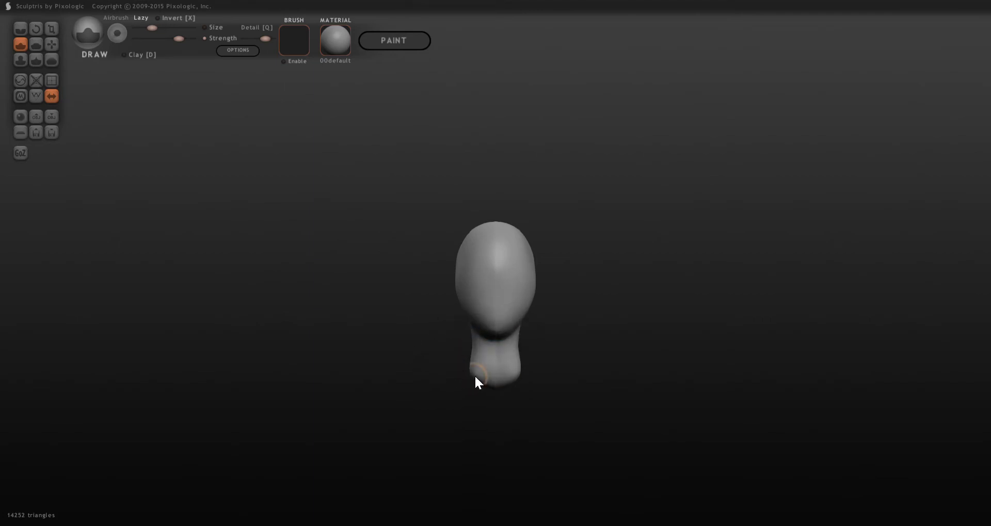
pyautogui.keyDown('shift'); pyautogui.scroll(2, 495, 363); pyautogui.keyUp('shift')
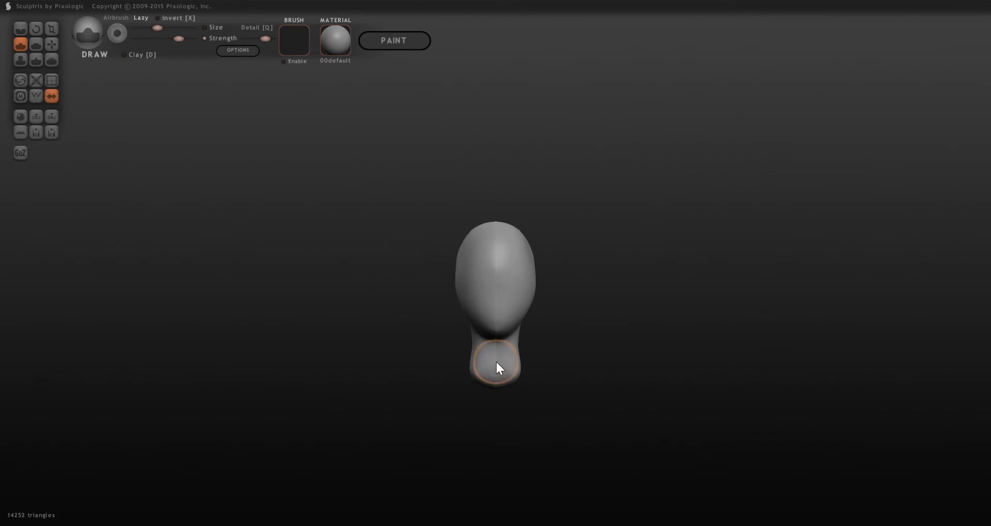
pyautogui.moveTo(475, 369)
pyautogui.mouseDown()
pyautogui.moveTo(458, 374)
pyautogui.moveTo(461, 350)
pyautogui.moveTo(528, 367)
pyautogui.mouseUp()
pyautogui.click(471, 371)
pyautogui.click(472, 371)
pyautogui.click(472, 371)
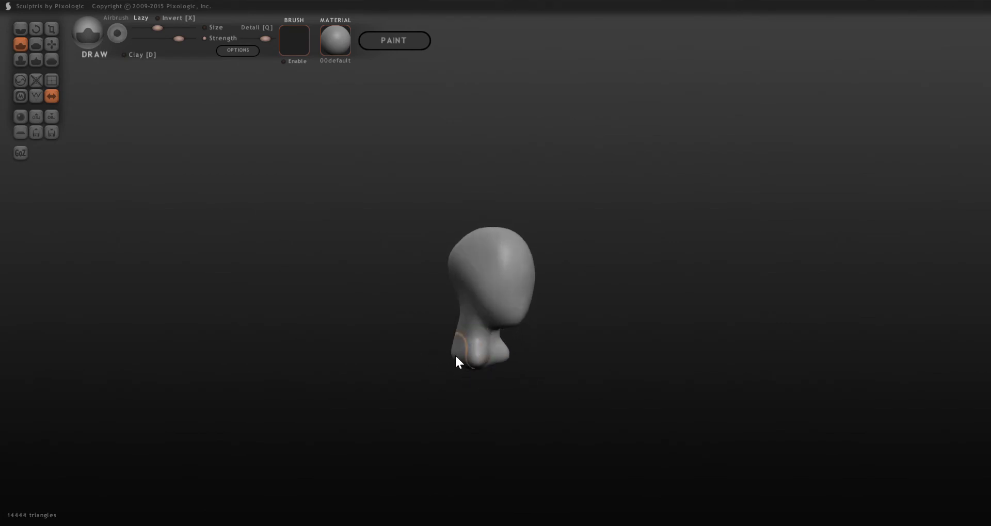
# Step: Build up the back of the shoulder bumps with Draw and smooth them with a slightly larger brush
pyautogui.moveTo(456, 357); pyautogui.dragTo(460, 356)
pyautogui.press(']')
pyautogui.keyDown('shift'); pyautogui.moveTo(453, 361); pyautogui.dragTo(463, 363); pyautogui.keyUp('shift')
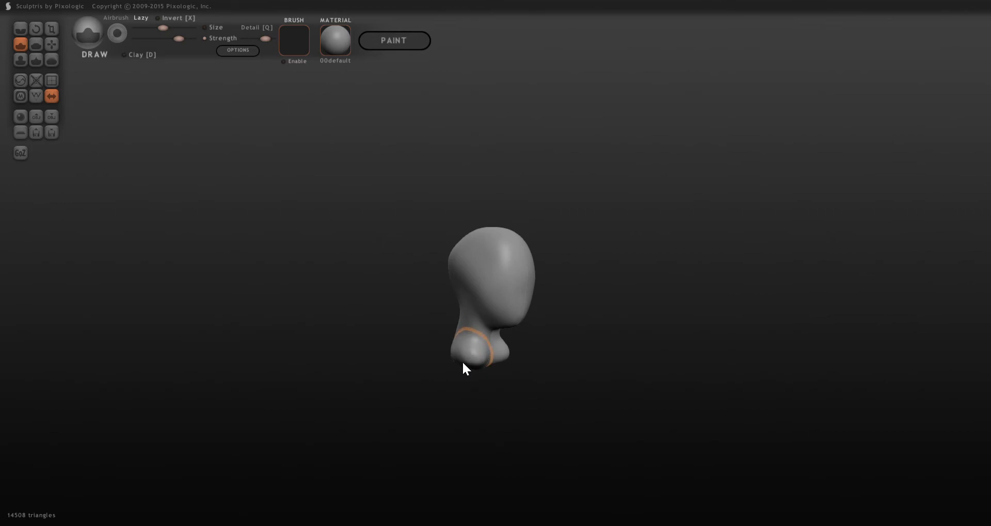
# Step: Pull the shoulders outward with the Grab brush and slim the neck-to-shoulder transition with a smaller brush size
pyautogui.click(51, 43)
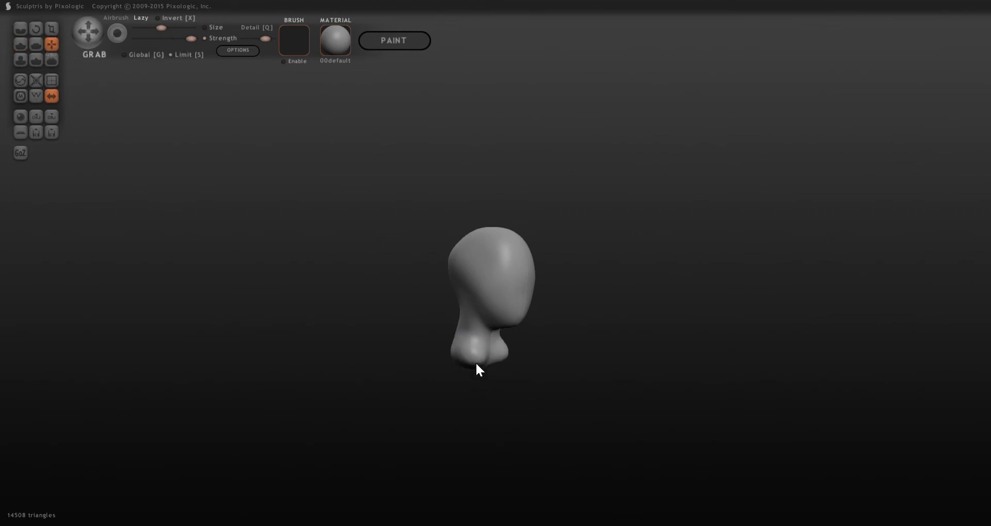
pyautogui.moveTo(463, 361)
pyautogui.mouseDown()
pyautogui.moveTo(431, 354)
pyautogui.moveTo(436, 369)
pyautogui.moveTo(401, 374)
pyautogui.moveTo(462, 379)
pyautogui.moveTo(433, 370)
pyautogui.mouseUp()
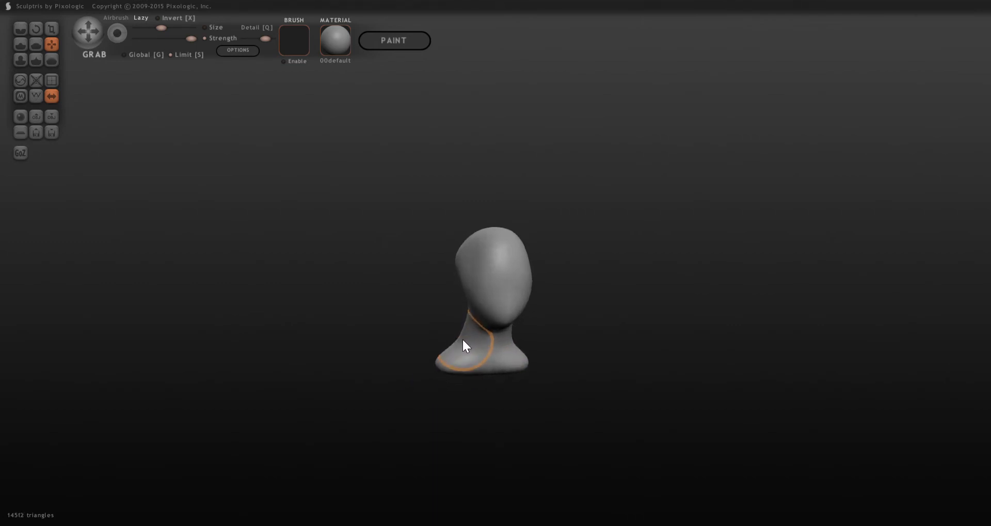
pyautogui.press('space')
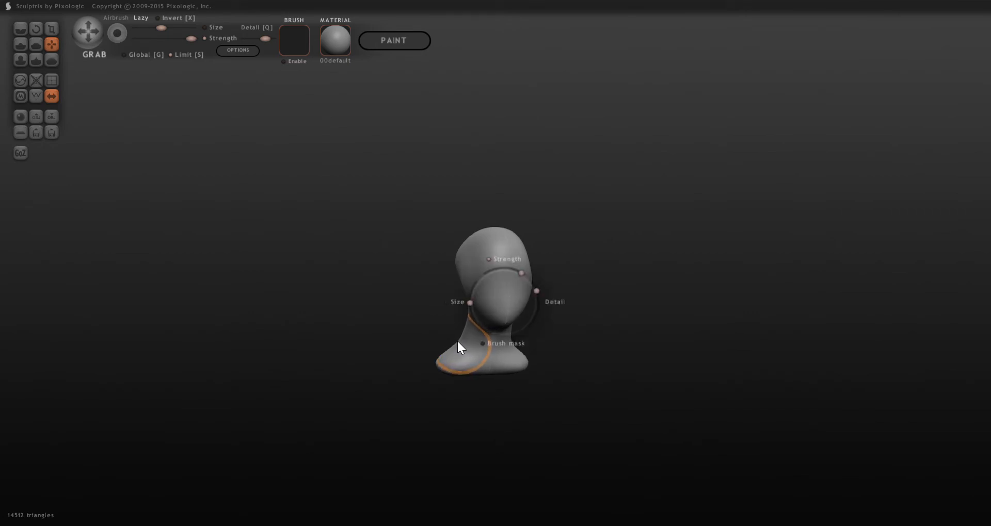
pyautogui.moveTo(466, 299); pyautogui.dragTo(466, 336)
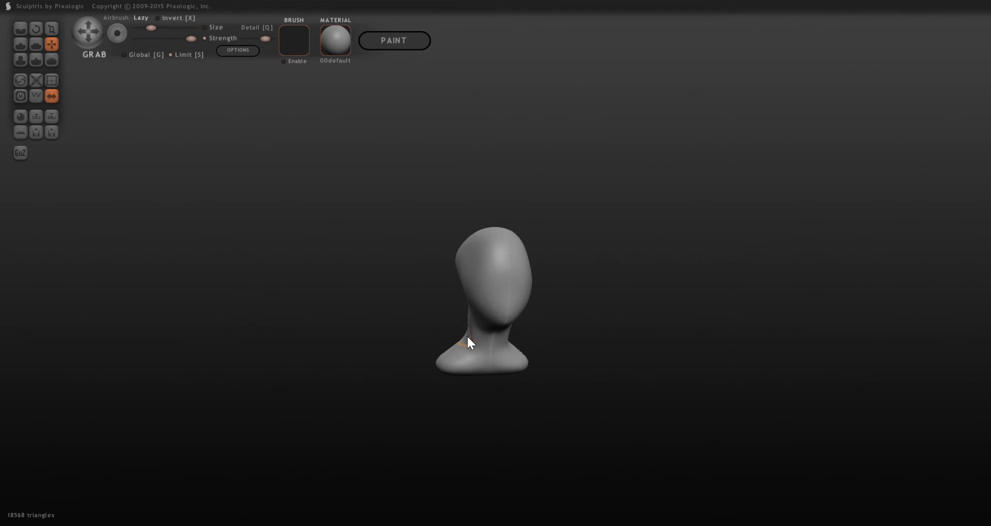
pyautogui.moveTo(466, 335); pyautogui.dragTo(521, 359, button='middle')
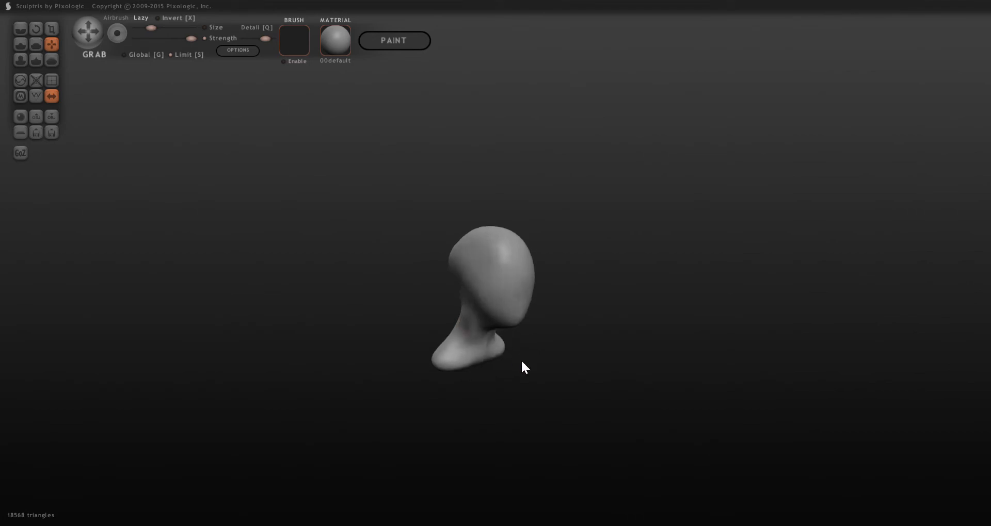
pyautogui.click(457, 335)
pyautogui.moveTo(457, 335); pyautogui.dragTo(432, 338, button='middle')
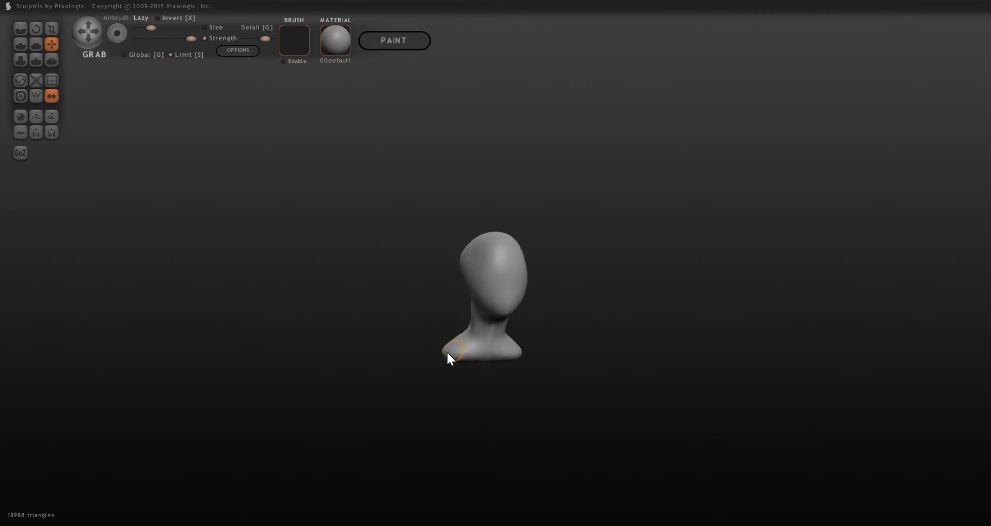
# Step: Pull the shoulders farther outward with a slightly larger Grab brush
pyautogui.press('space')
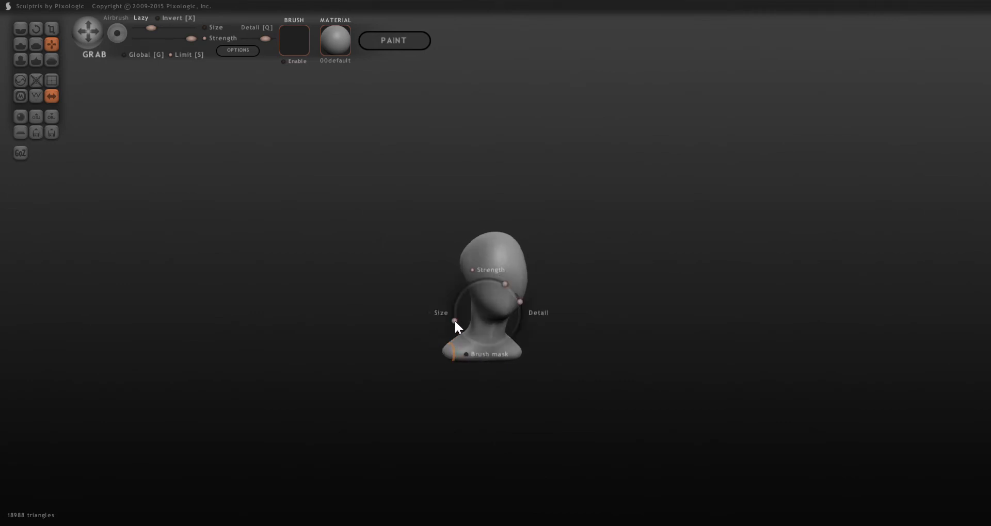
pyautogui.moveTo(454, 320); pyautogui.dragTo(454, 312)
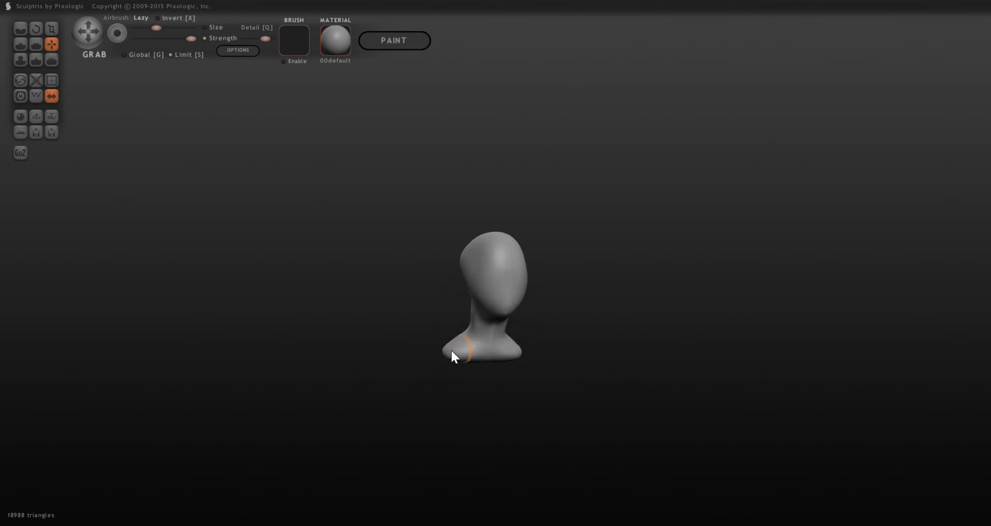
pyautogui.moveTo(450, 348); pyautogui.dragTo(427, 354)
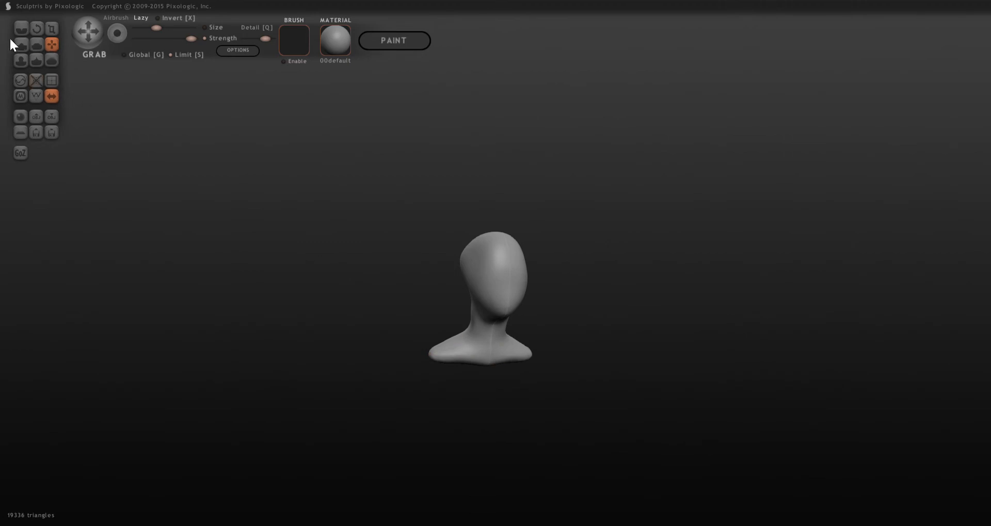
# Step: Thicken the rounded shoulder ends and their underside with the Inflate brush
pyautogui.click(19, 60)
pyautogui.moveTo(435, 354); pyautogui.dragTo(438, 354)
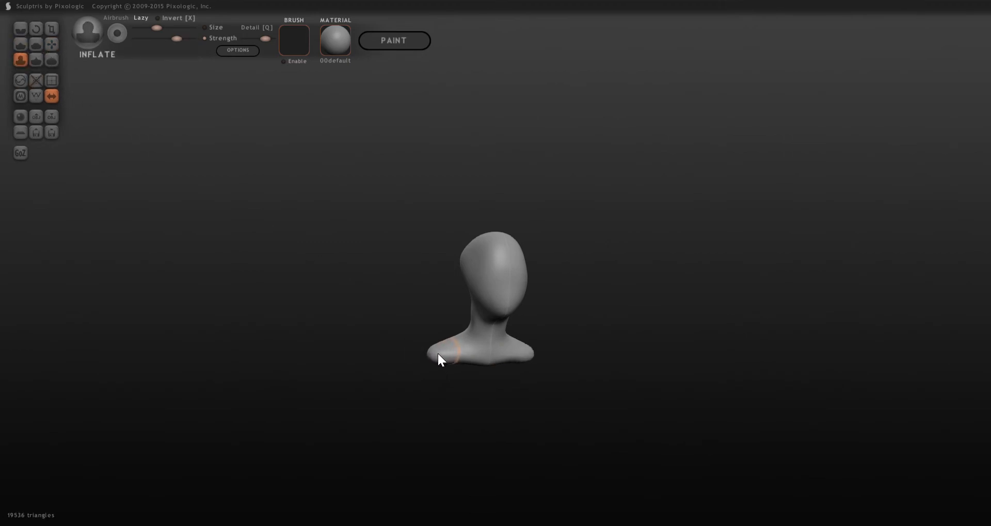
pyautogui.moveTo(437, 353); pyautogui.dragTo(531, 360, button='middle')
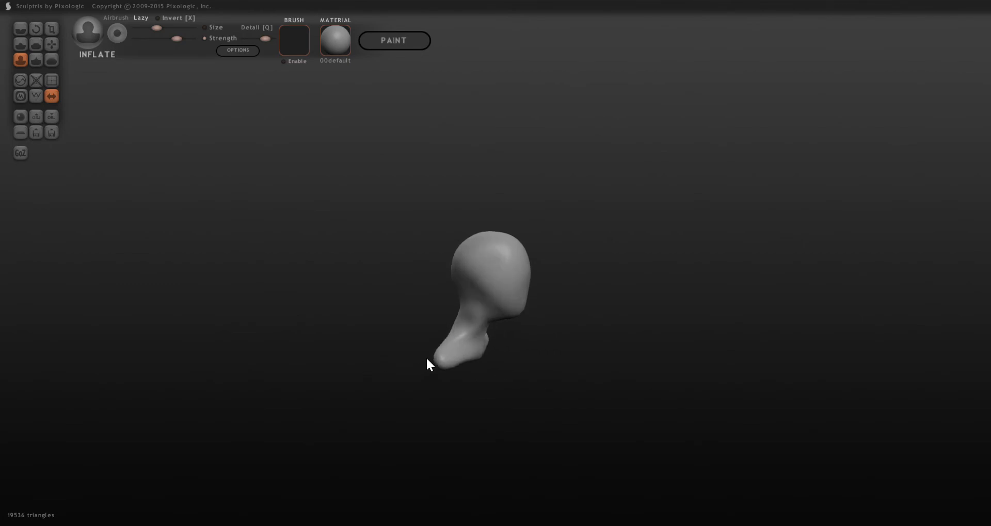
pyautogui.moveTo(446, 365)
pyautogui.mouseDown()
pyautogui.moveTo(462, 375)
pyautogui.moveTo(438, 365)
pyautogui.moveTo(504, 381)
pyautogui.moveTo(389, 360)
pyautogui.moveTo(472, 374)
pyautogui.moveTo(484, 365)
pyautogui.moveTo(462, 365)
pyautogui.mouseUp()
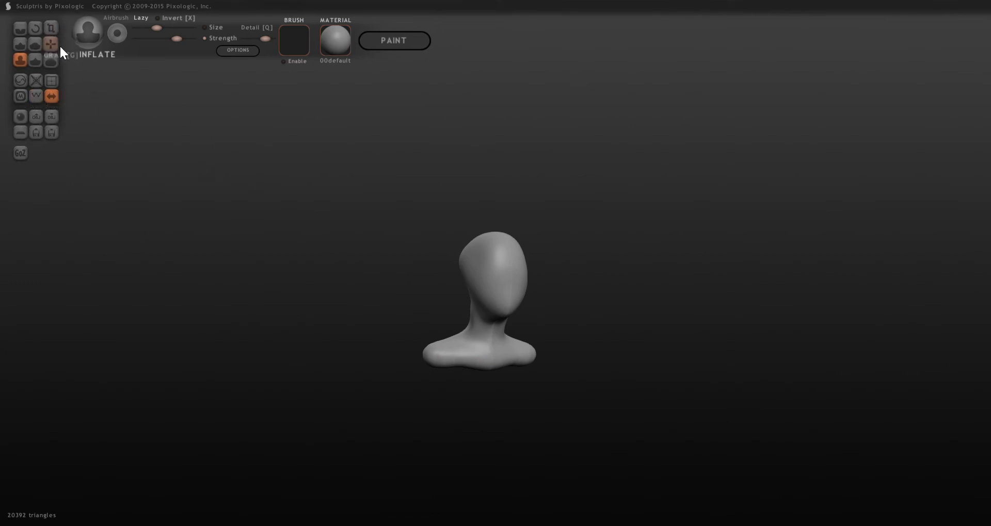
# Step: Pull the lower edge of the chest down into a V-shaped point with the Grab brush
pyautogui.press('g')
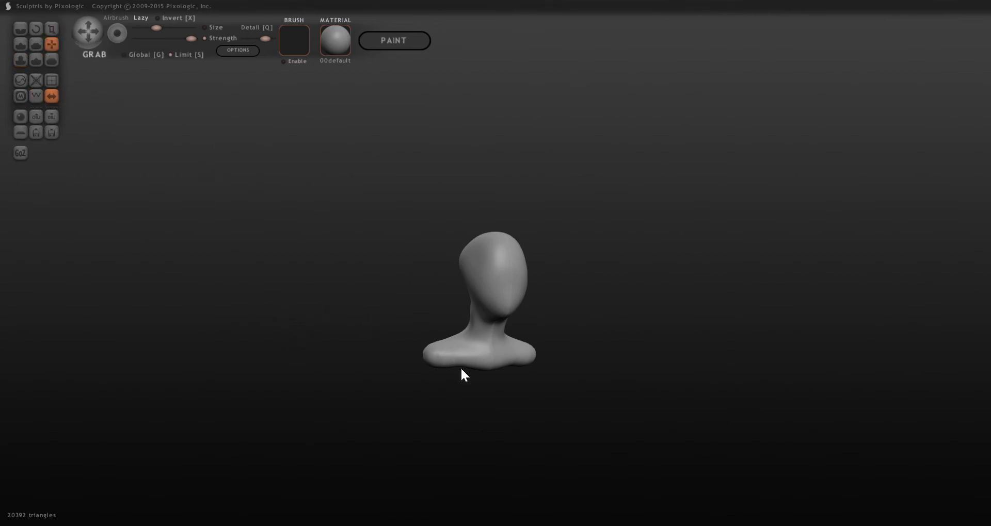
pyautogui.moveTo(464, 359)
pyautogui.mouseDown()
pyautogui.moveTo(495, 379)
pyautogui.moveTo(451, 371)
pyautogui.moveTo(513, 380)
pyautogui.mouseUp()
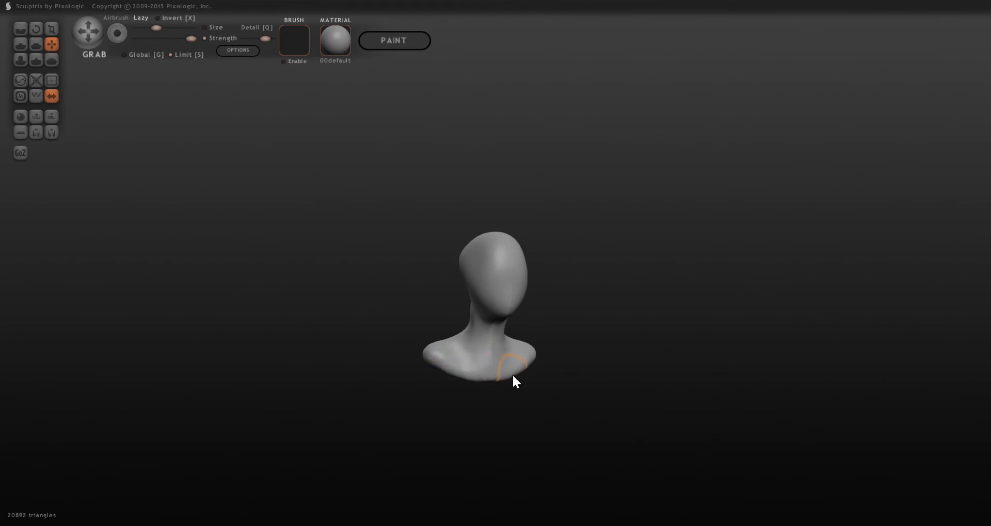
pyautogui.moveTo(431, 365)
pyautogui.mouseDown()
pyautogui.moveTo(591, 374)
pyautogui.moveTo(481, 360)
pyautogui.mouseUp()
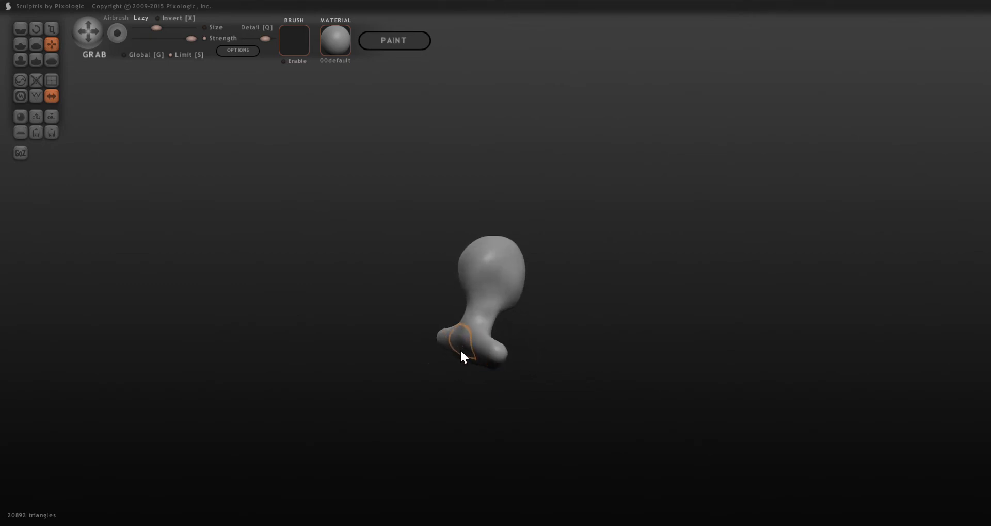
pyautogui.moveTo(535, 392)
pyautogui.mouseDown()
pyautogui.moveTo(345, 353)
pyautogui.moveTo(460, 386)
pyautogui.mouseUp()
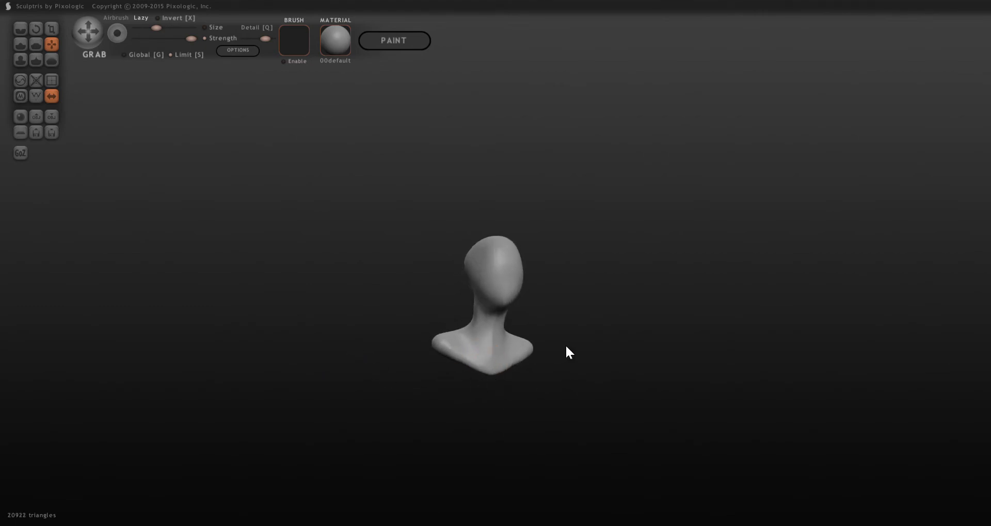
# Step: Press a shallow dent for each eye into the front of the face with the Inflate brush
pyautogui.moveTo(564, 345); pyautogui.dragTo(518, 386)
pyautogui.scroll(5, 490, 413)
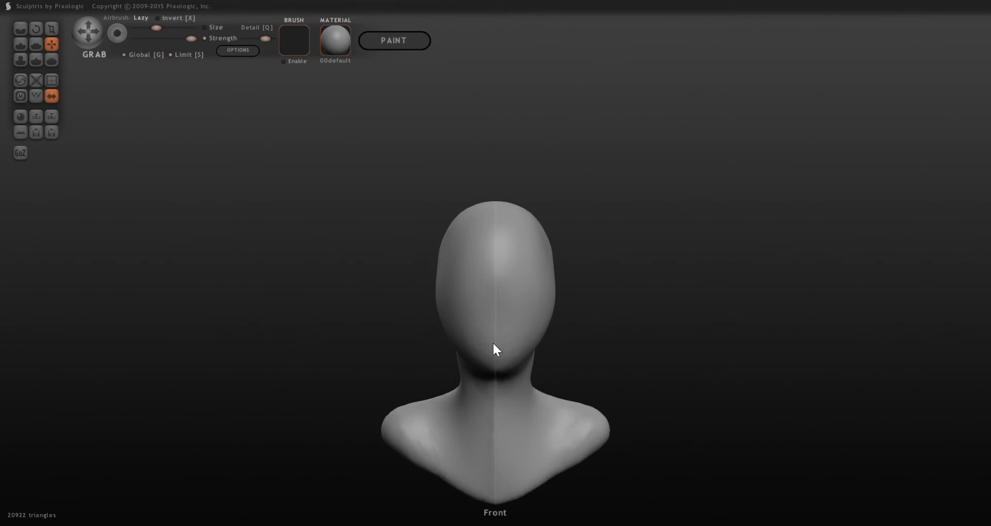
pyautogui.keyDown('alt'); pyautogui.moveTo(493, 343); pyautogui.dragTo(496, 260); pyautogui.keyUp('alt')
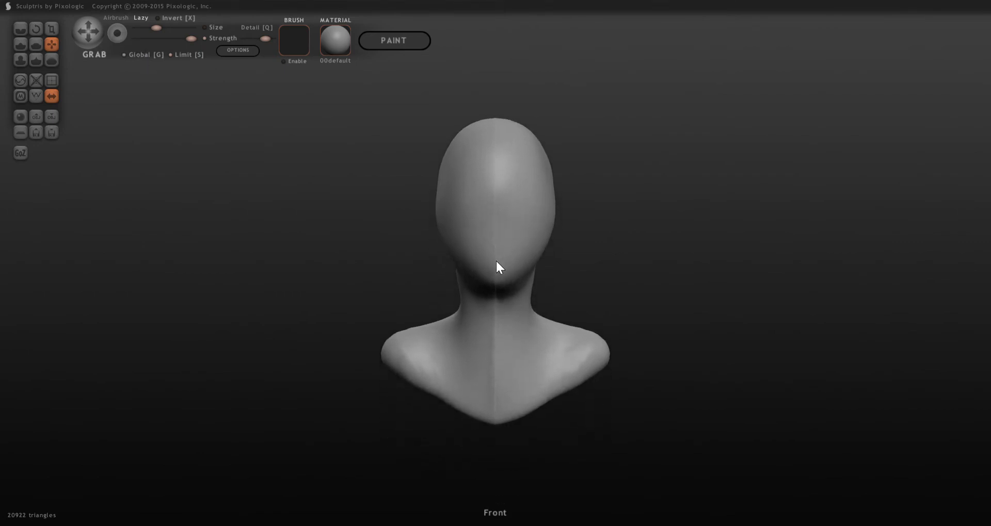
pyautogui.scroll(3, 498, 310)
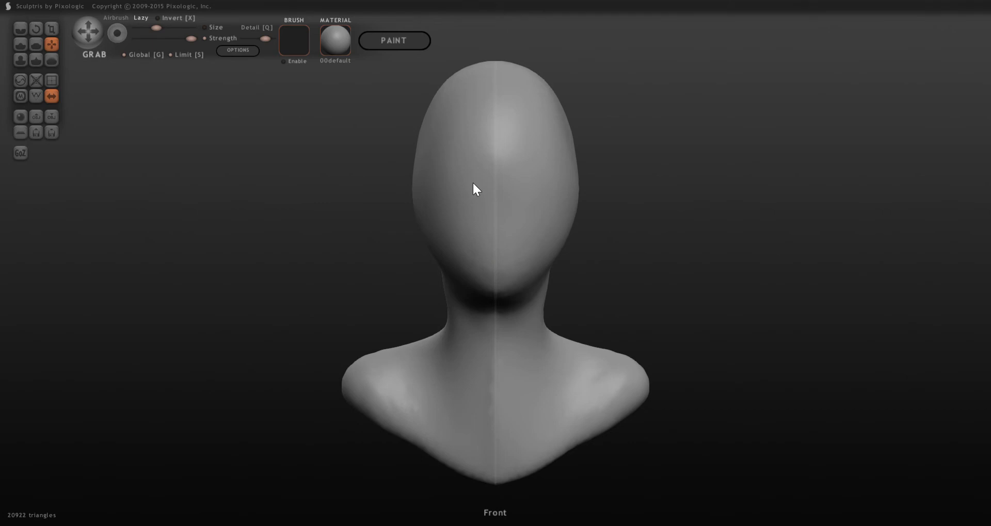
pyautogui.click(21, 60)
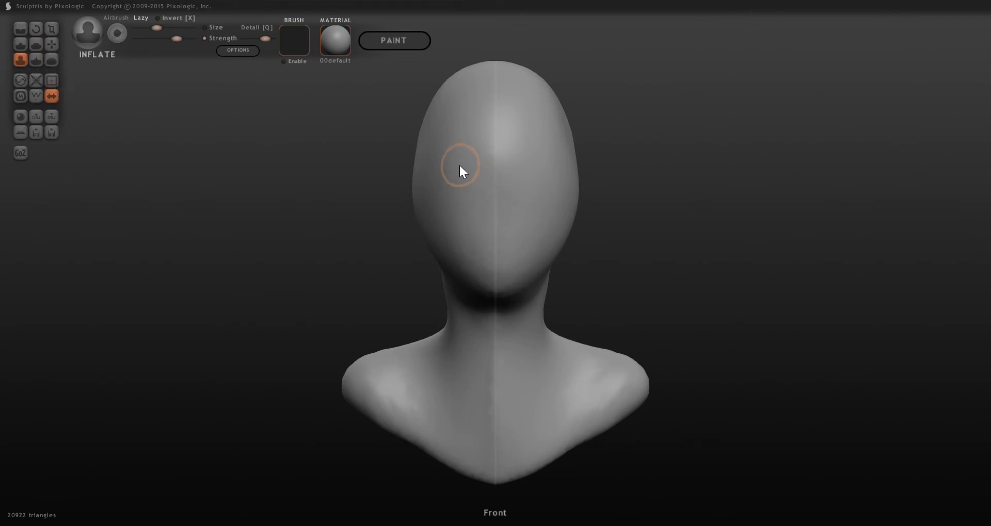
pyautogui.moveTo(459, 166); pyautogui.dragTo(467, 169)
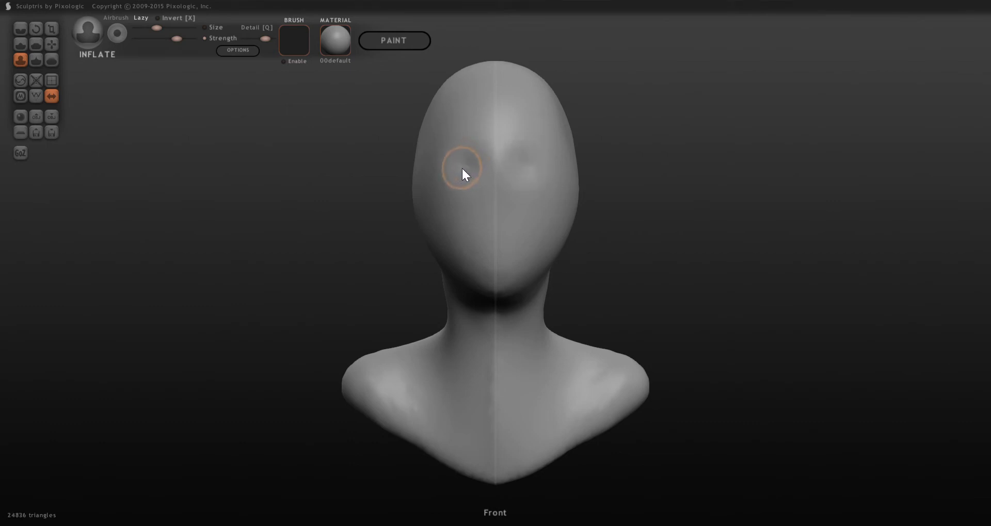
# Step: Deepen the dents into round eye sockets with a larger, stronger Inflate brush, undoing an unwanted stroke
pyautogui.press('space')
pyautogui.moveTo(471, 131)
pyautogui.mouseDown()
pyautogui.moveTo(474, 107)
pyautogui.moveTo(473, 128)
pyautogui.mouseUp()
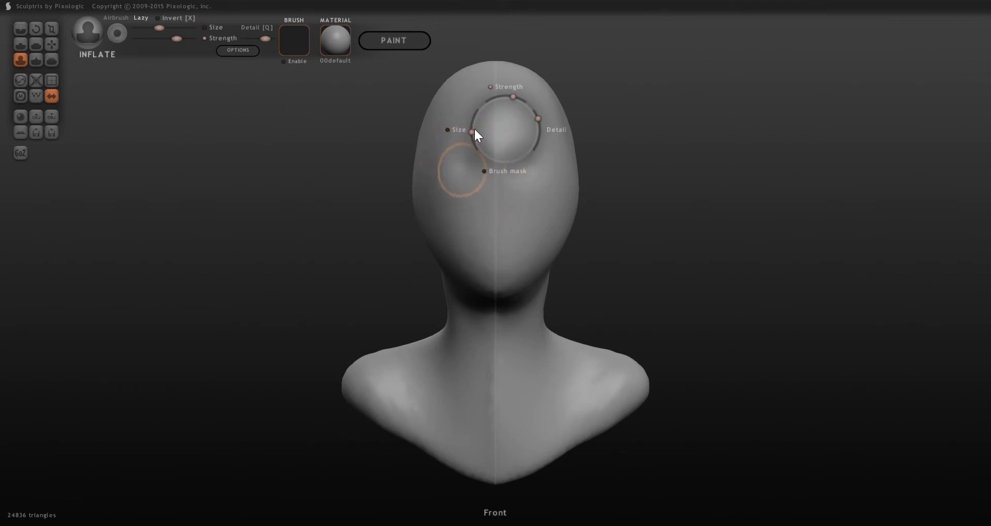
pyautogui.moveTo(516, 96); pyautogui.dragTo(531, 102)
pyautogui.press('space')
pyautogui.moveTo(453, 173)
pyautogui.mouseDown()
pyautogui.moveTo(462, 157)
pyautogui.moveTo(436, 165)
pyautogui.moveTo(466, 176)
pyautogui.moveTo(464, 159)
pyautogui.moveTo(454, 164)
pyautogui.mouseUp()
pyautogui.hotkey('ctrl', 'z')
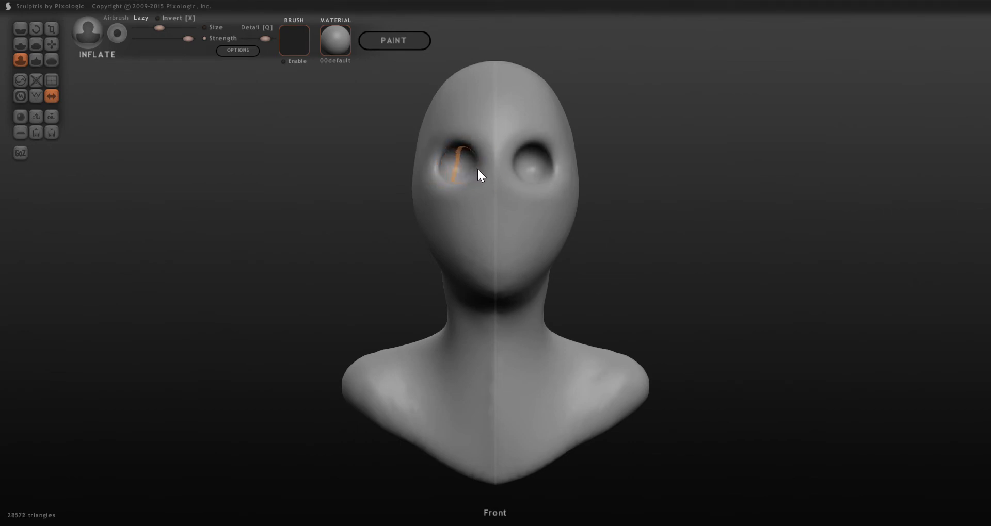
pyautogui.moveTo(447, 172)
pyautogui.mouseDown(button='right')
pyautogui.moveTo(587, 199)
pyautogui.moveTo(628, 173)
pyautogui.moveTo(454, 175)
pyautogui.mouseUp(button='right')
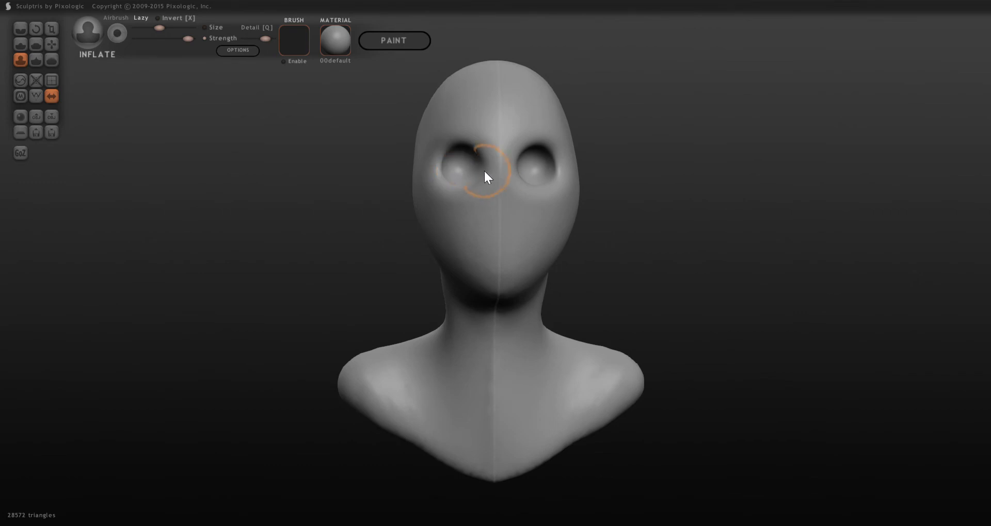
# Step: Reshape the eye sockets with the Grab brush, widening them and defining their inner corners beside the nose bridge
pyautogui.click(52, 44)
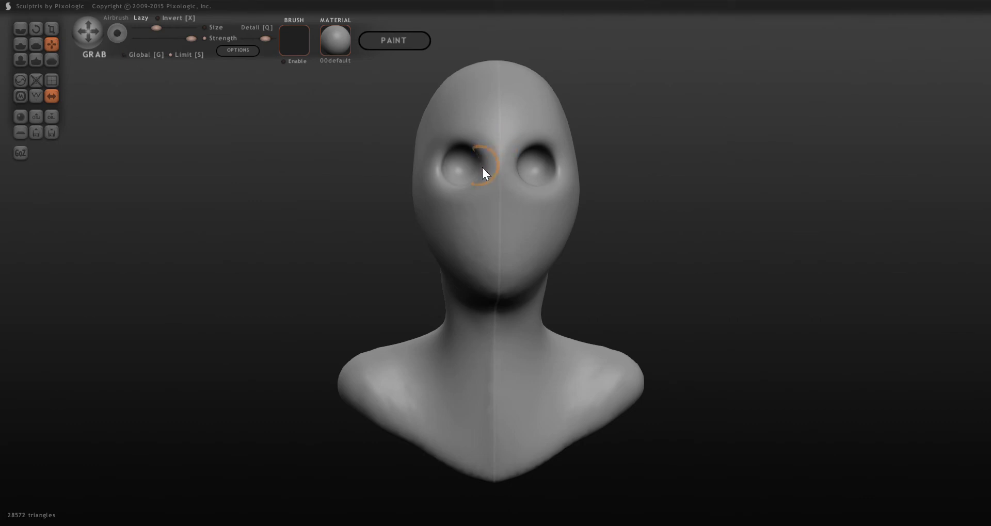
pyautogui.moveTo(483, 174)
pyautogui.mouseDown()
pyautogui.moveTo(495, 179)
pyautogui.moveTo(482, 164)
pyautogui.moveTo(497, 162)
pyautogui.moveTo(483, 180)
pyautogui.mouseUp()
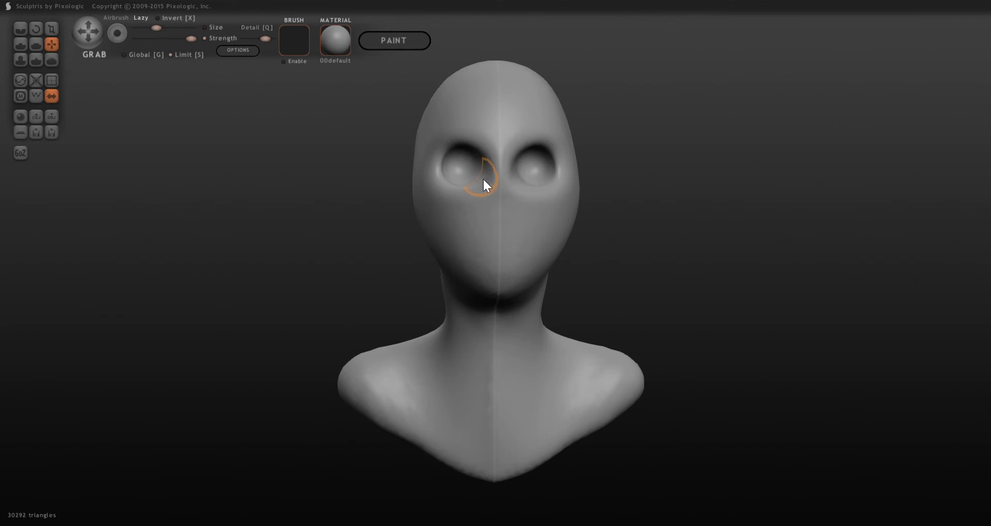
pyautogui.moveTo(479, 178)
pyautogui.mouseDown()
pyautogui.moveTo(436, 153)
pyautogui.moveTo(488, 153)
pyautogui.moveTo(478, 175)
pyautogui.moveTo(440, 179)
pyautogui.moveTo(482, 184)
pyautogui.mouseUp()
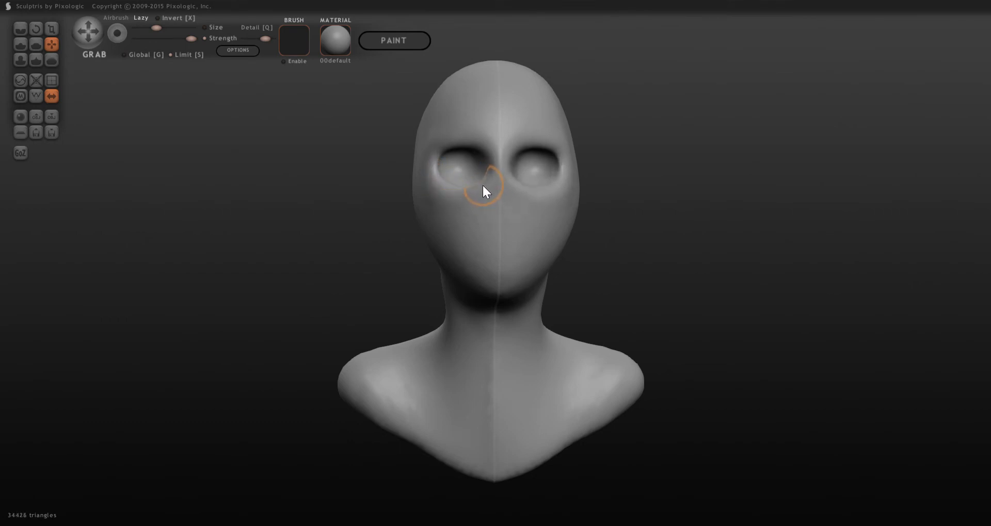
# Step: Push the nose bridge in between the eye sockets and lift the inner brow with the Grab brush
pyautogui.moveTo(425, 151); pyautogui.dragTo(613, 166, button='right')
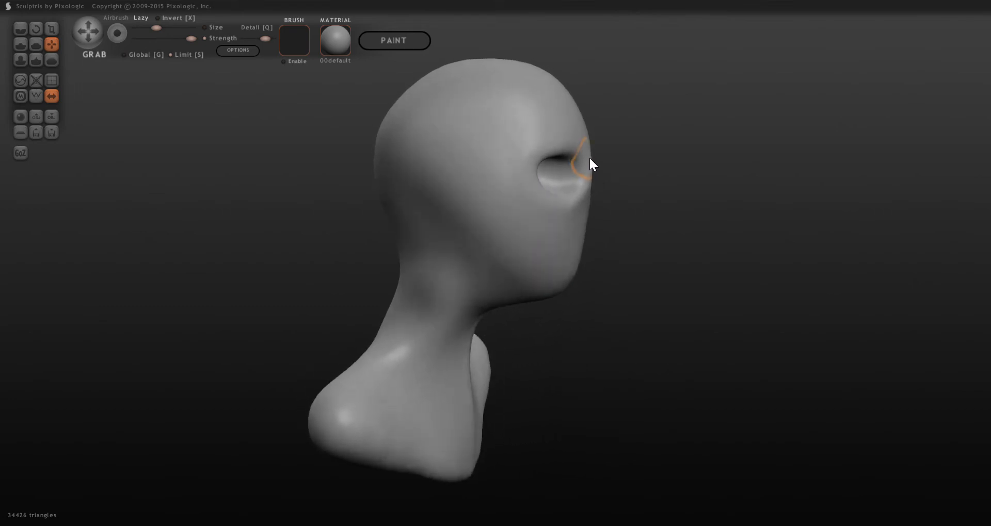
pyautogui.moveTo(590, 158); pyautogui.dragTo(580, 170)
pyautogui.moveTo(593, 172); pyautogui.dragTo(394, 160, button='right')
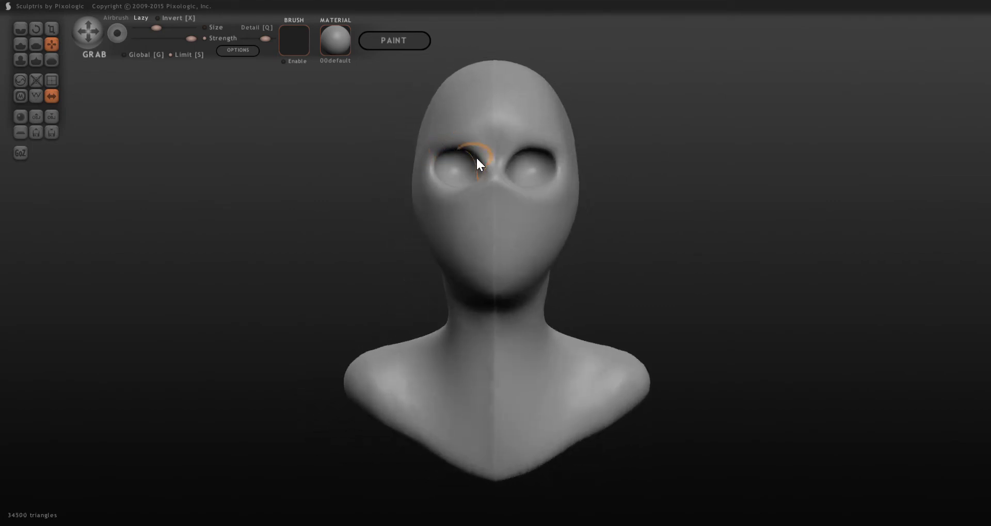
pyautogui.moveTo(478, 154); pyautogui.dragTo(483, 147)
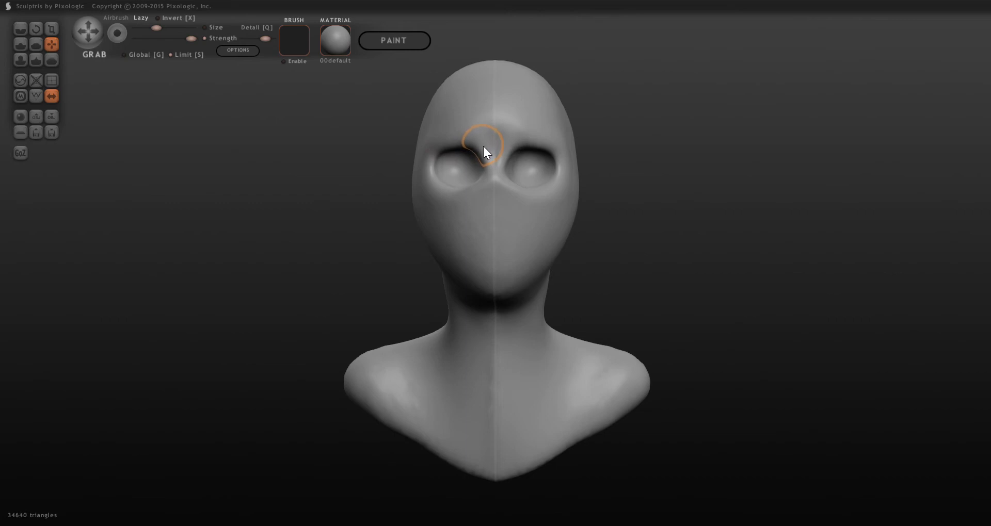
# Step: Refine the brow and pull the upper nose downward in profile with the Grab brush
pyautogui.moveTo(519, 149); pyautogui.dragTo(415, 156, button='right')
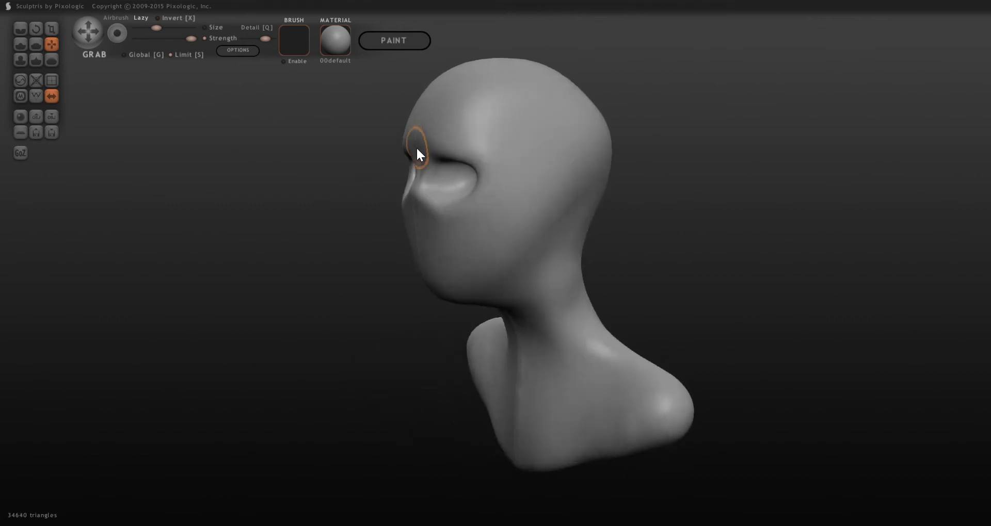
pyautogui.moveTo(417, 149); pyautogui.dragTo(416, 151)
pyautogui.moveTo(417, 179); pyautogui.dragTo(414, 201)
# Step: Inflate a small rounded bulge for the nose below the bridge, undoing an unwanted stroke
pyautogui.moveTo(418, 194); pyautogui.dragTo(589, 185, button='right')
pyautogui.scroll(2, 588, 186)
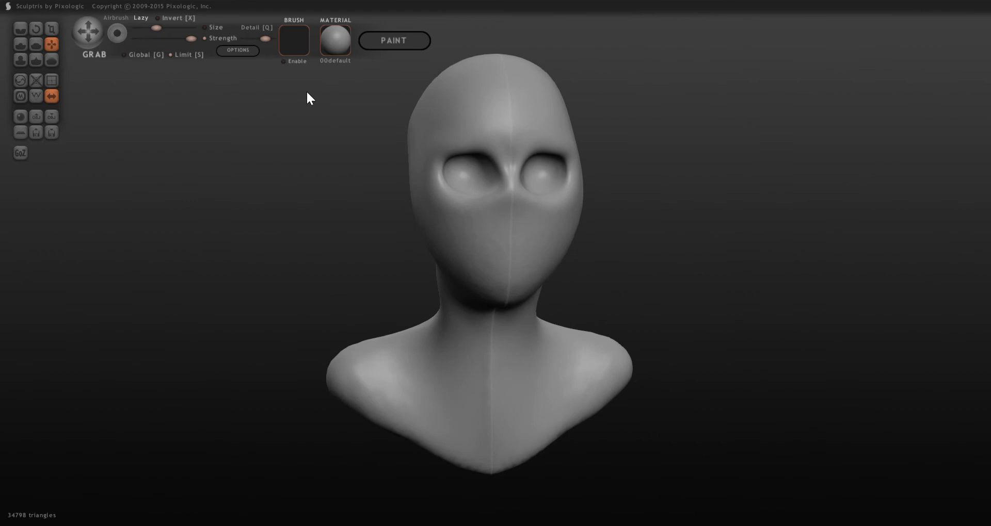
pyautogui.click(20, 60)
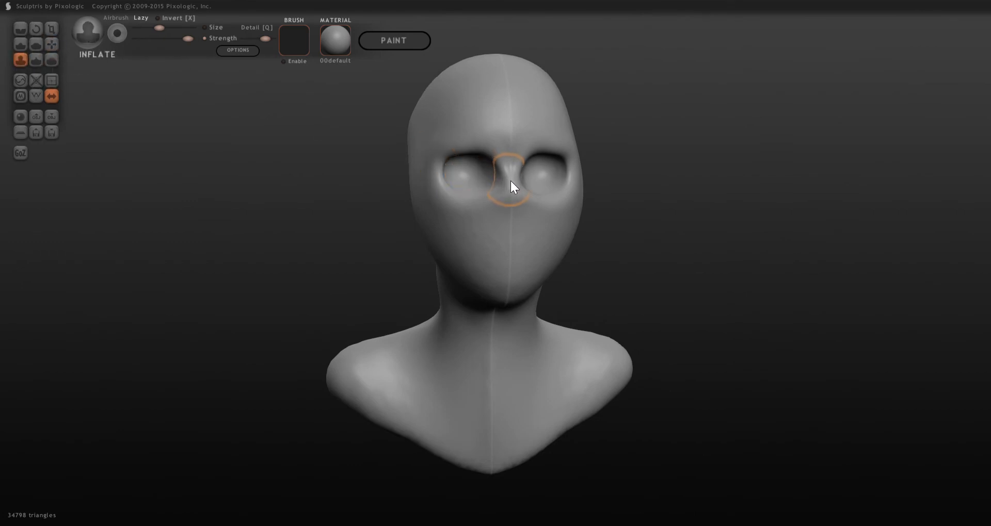
pyautogui.moveTo(511, 200)
pyautogui.mouseDown()
pyautogui.moveTo(513, 186)
pyautogui.moveTo(513, 218)
pyautogui.moveTo(526, 212)
pyautogui.mouseUp()
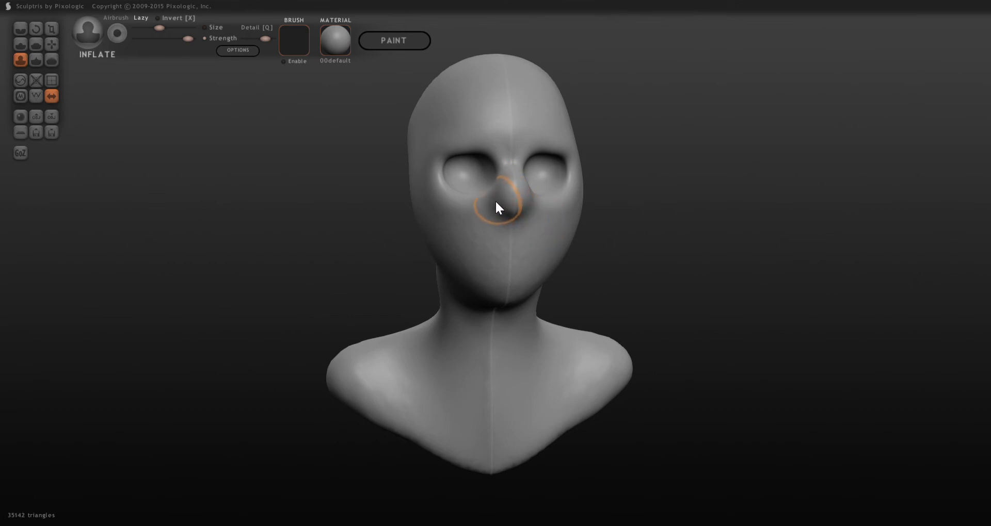
pyautogui.hotkey('ctrl', 'z')
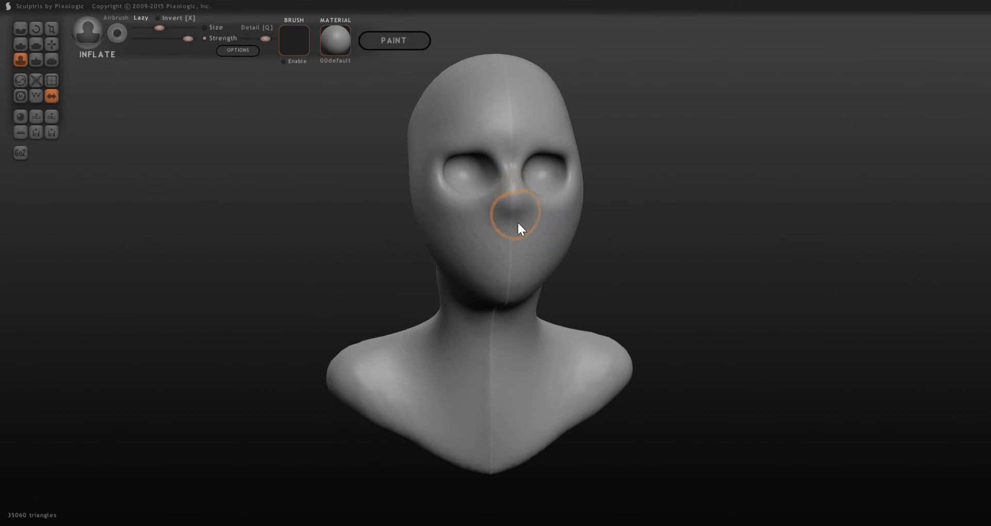
pyautogui.moveTo(517, 222)
pyautogui.mouseDown()
pyautogui.moveTo(508, 195)
pyautogui.moveTo(515, 221)
pyautogui.mouseUp()
# Step: Pull the nose bulge forward and down into a pointed tip in profile with the Grab brush
pyautogui.scroll(-1, 515, 221)
pyautogui.moveTo(515, 222); pyautogui.dragTo(340, 190, button='right')
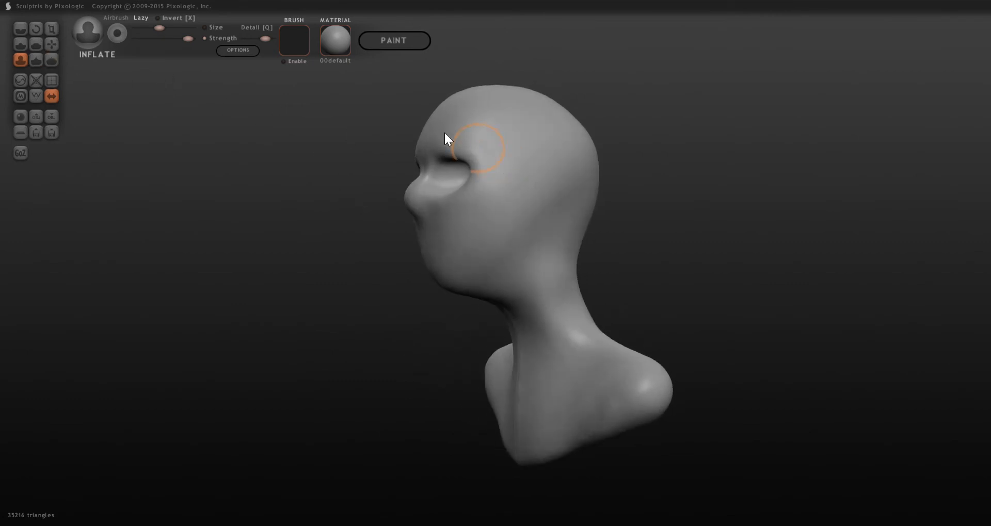
pyautogui.click(52, 43)
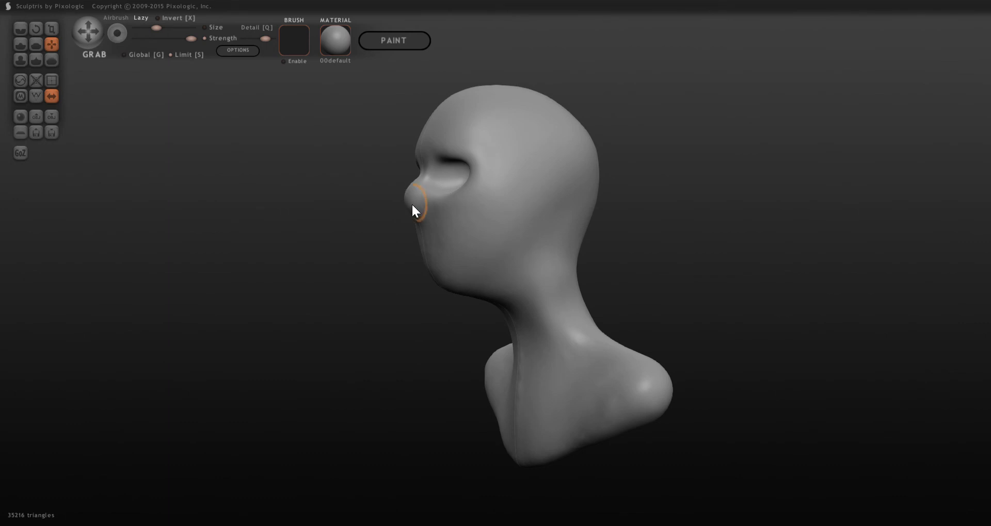
pyautogui.moveTo(412, 201)
pyautogui.mouseDown()
pyautogui.moveTo(400, 215)
pyautogui.moveTo(412, 189)
pyautogui.moveTo(404, 212)
pyautogui.mouseUp()
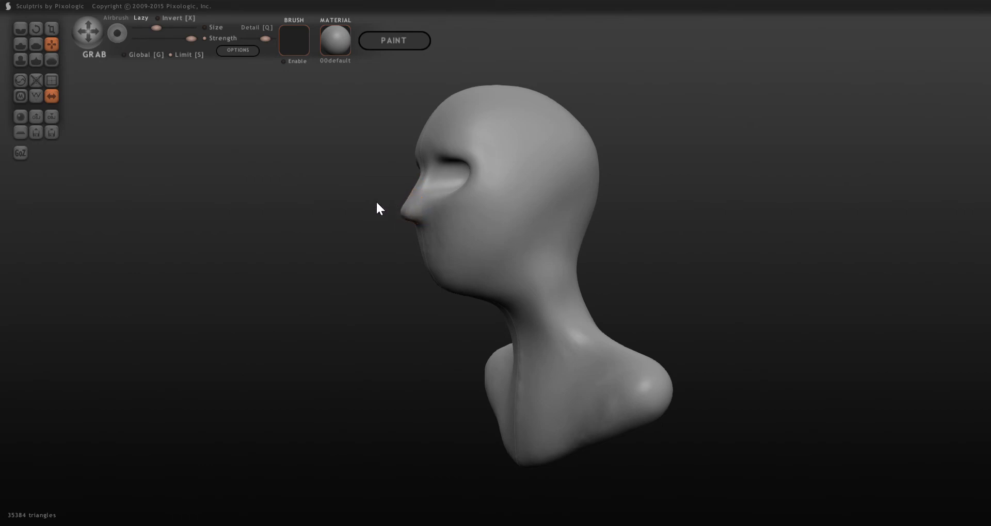
# Step: Narrow the sides of the nose and refine its shape from the front and side with the Grab brush
pyautogui.moveTo(377, 205); pyautogui.dragTo(544, 215)
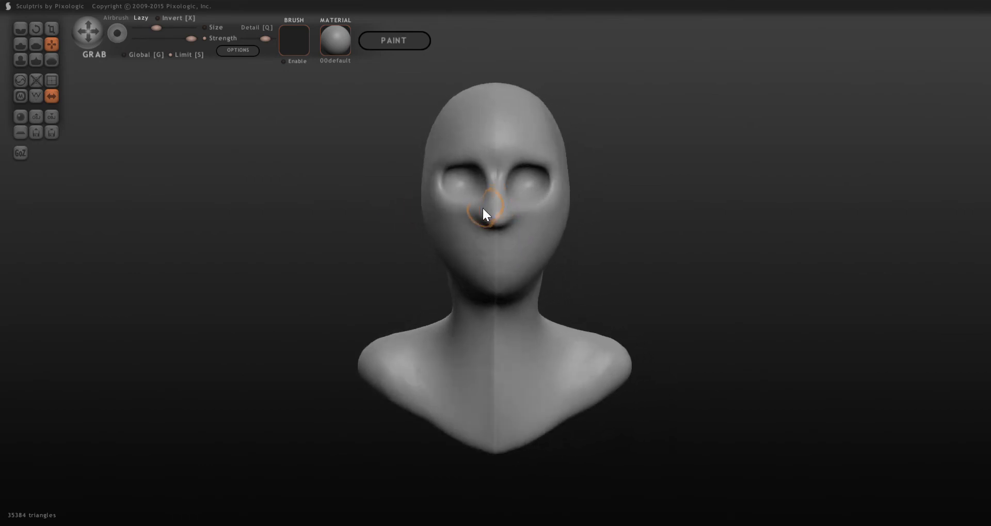
pyautogui.moveTo(466, 205); pyautogui.dragTo(479, 209)
pyautogui.moveTo(566, 238); pyautogui.dragTo(655, 245)
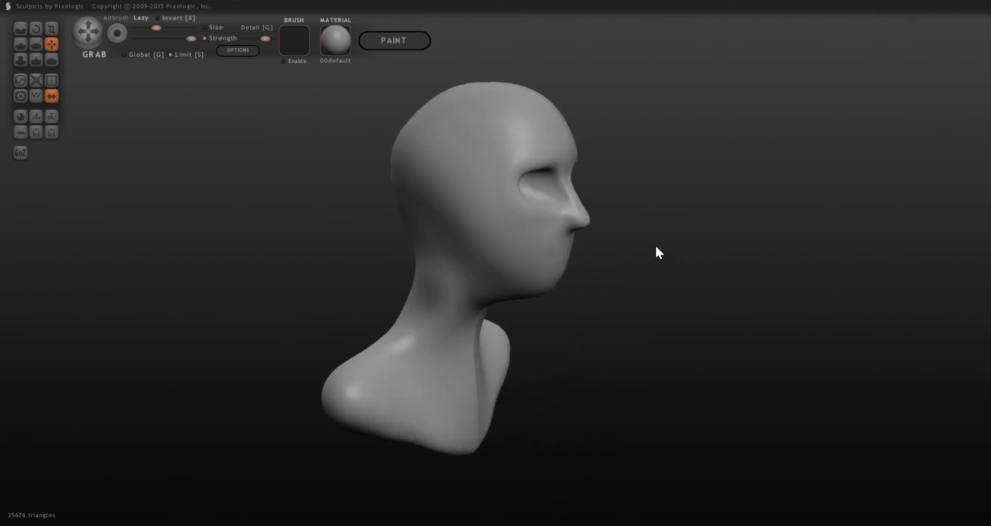
pyautogui.moveTo(553, 203)
pyautogui.mouseDown()
pyautogui.moveTo(559, 197)
pyautogui.moveTo(506, 214)
pyautogui.moveTo(420, 194)
pyautogui.mouseUp()
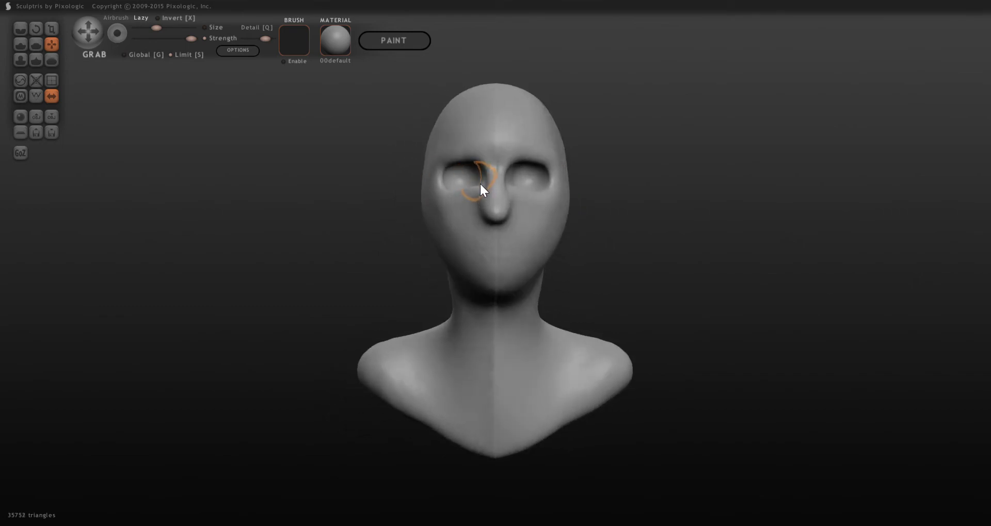
# Step: Refine the sides of the nose and pull the inner lower edges of the eye sockets slightly down with the Grab brush
pyautogui.moveTo(486, 201); pyautogui.dragTo(489, 203)
pyautogui.moveTo(516, 212); pyautogui.dragTo(701, 218, button='middle')
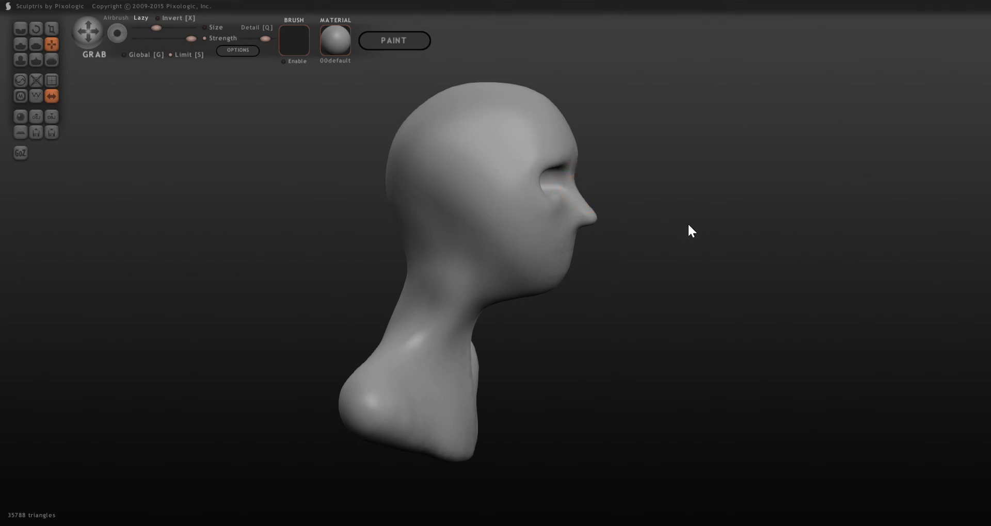
pyautogui.moveTo(685, 229)
pyautogui.mouseDown(button='middle')
pyautogui.moveTo(559, 226)
pyautogui.moveTo(477, 208)
pyautogui.moveTo(489, 209)
pyautogui.mouseUp(button='middle')
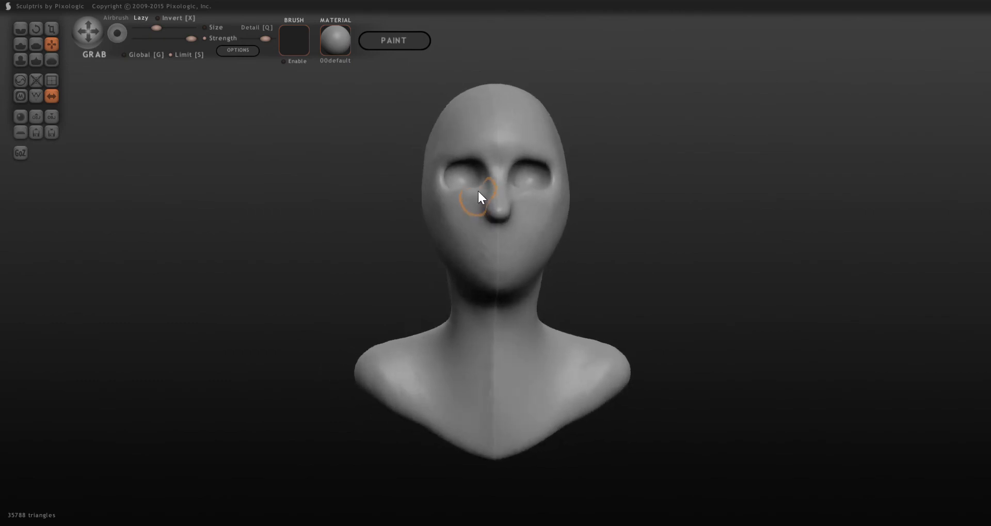
pyautogui.moveTo(466, 188); pyautogui.dragTo(467, 197)
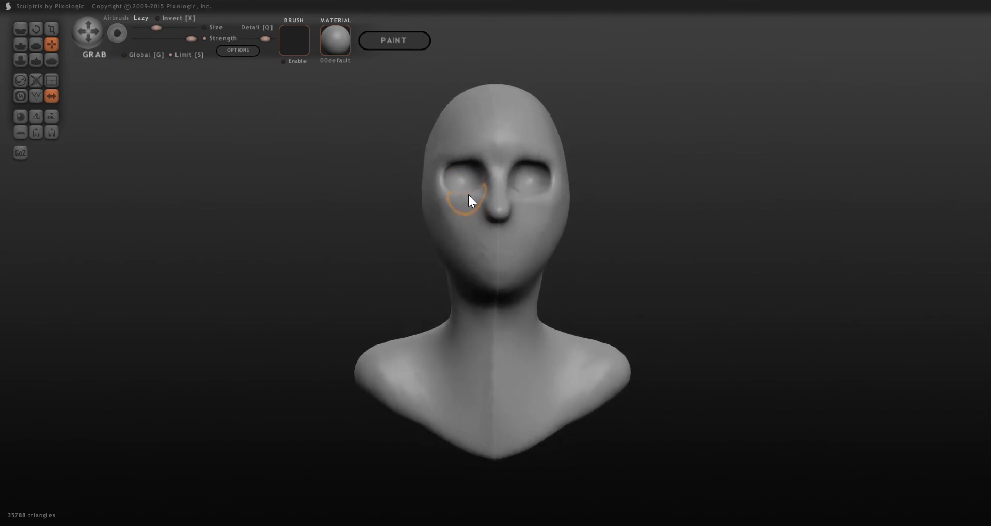
# Step: Reshape the chin and jawline into a narrower form with a slightly larger Grab brush
pyautogui.moveTo(502, 235); pyautogui.dragTo(592, 254, button='middle')
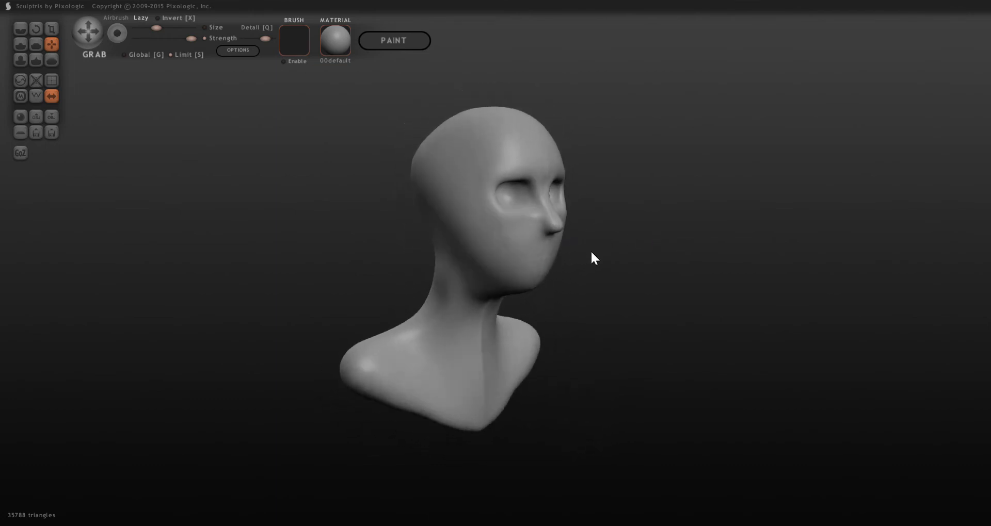
pyautogui.scroll(2, 540, 276)
pyautogui.moveTo(538, 280)
pyautogui.mouseDown()
pyautogui.moveTo(546, 293)
pyautogui.moveTo(507, 288)
pyautogui.mouseUp()
pyautogui.moveTo(492, 255); pyautogui.dragTo(449, 261, button='middle')
pyautogui.moveTo(449, 260); pyautogui.dragTo(459, 264)
pyautogui.moveTo(531, 281)
pyautogui.mouseDown(button='middle')
pyautogui.moveTo(557, 288)
pyautogui.moveTo(547, 283)
pyautogui.mouseUp(button='middle')
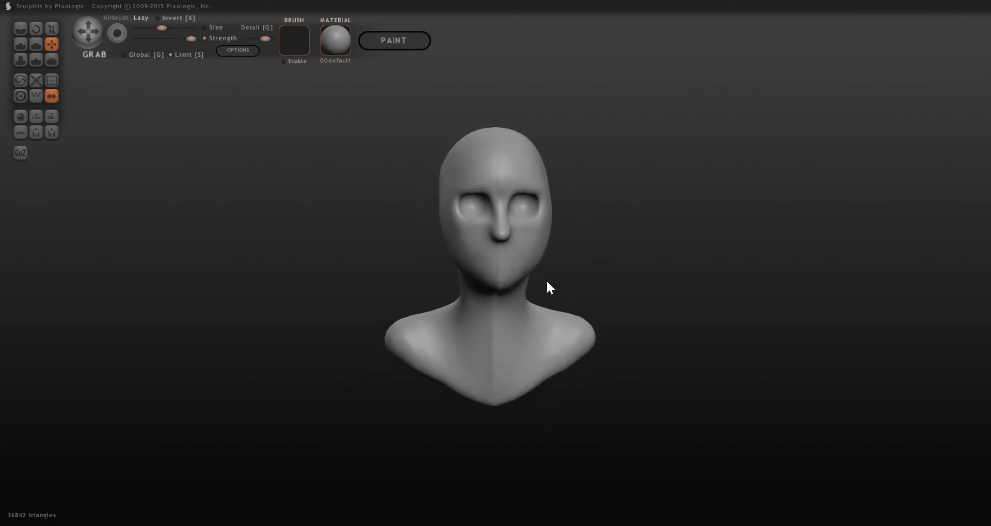
# Step: Inflate the nostril wings on both sides of the nose tip with a smaller Inflate brush
pyautogui.scroll(2, 508, 242)
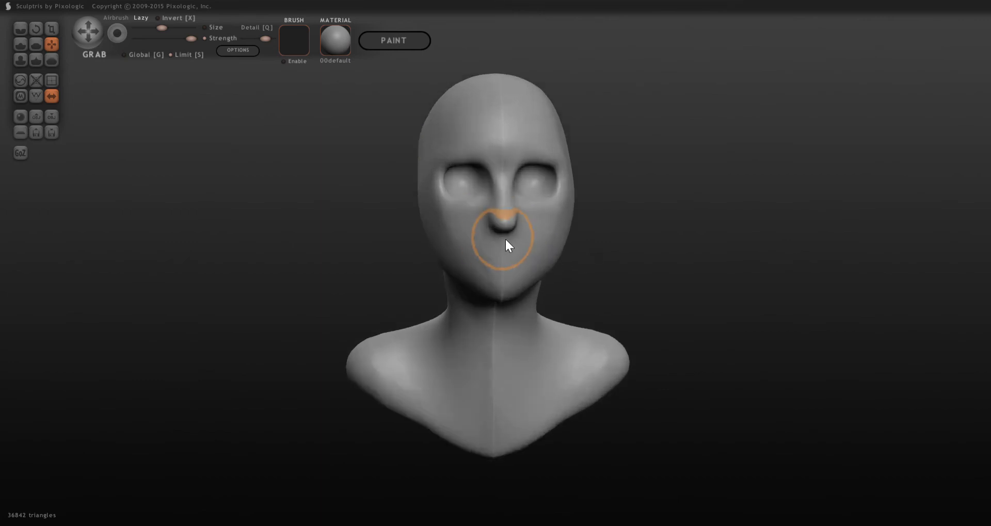
pyautogui.scroll(2, 511, 244)
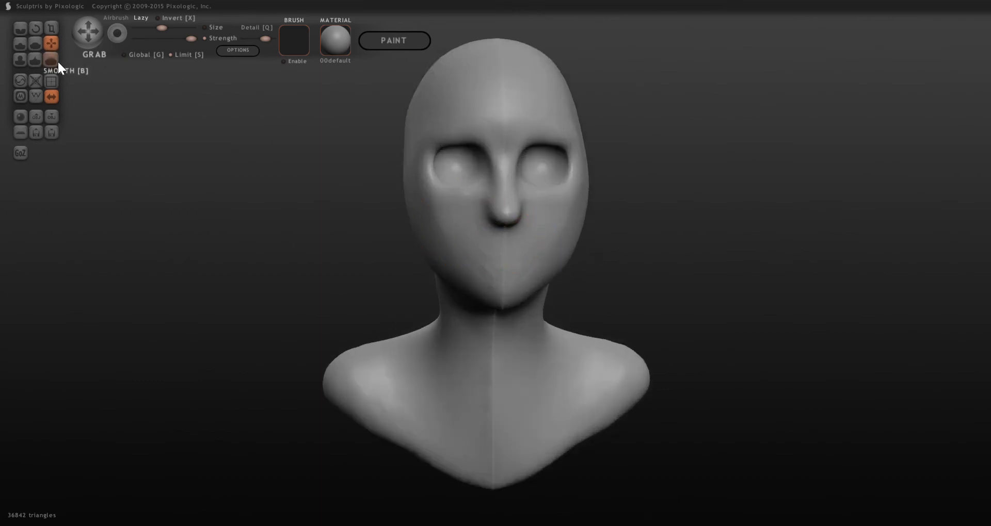
pyautogui.click(17, 27)
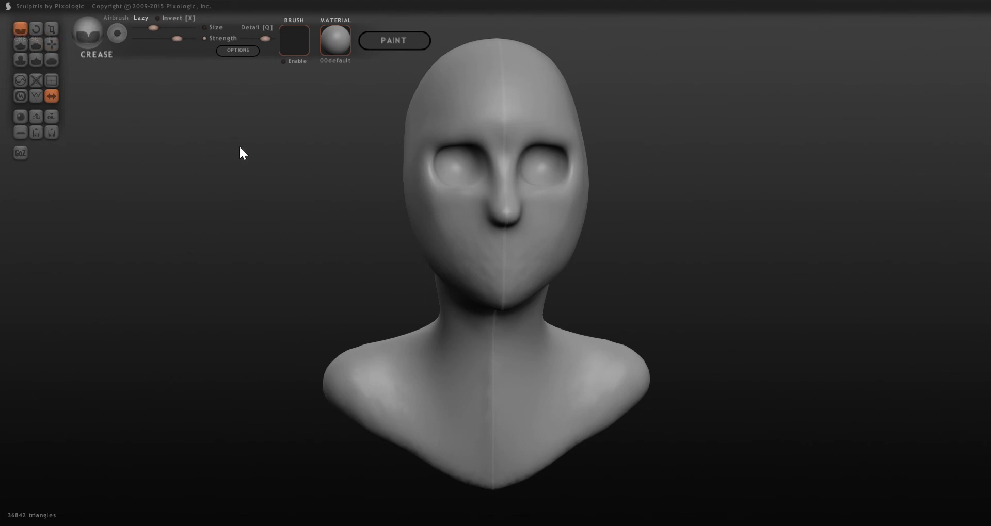
pyautogui.moveTo(447, 215)
pyautogui.mouseDown(button='right')
pyautogui.moveTo(480, 205)
pyautogui.moveTo(566, 219)
pyautogui.moveTo(586, 206)
pyautogui.mouseUp(button='right')
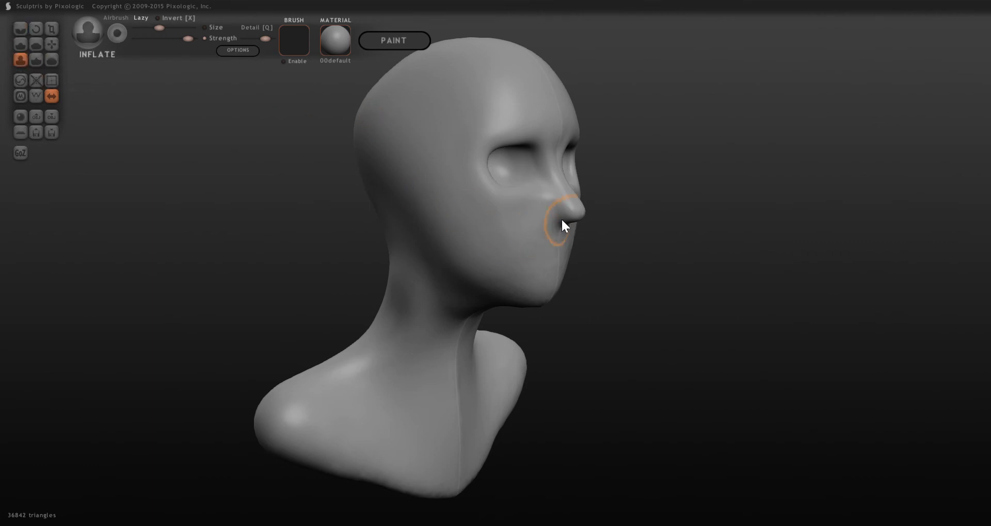
pyautogui.press('space')
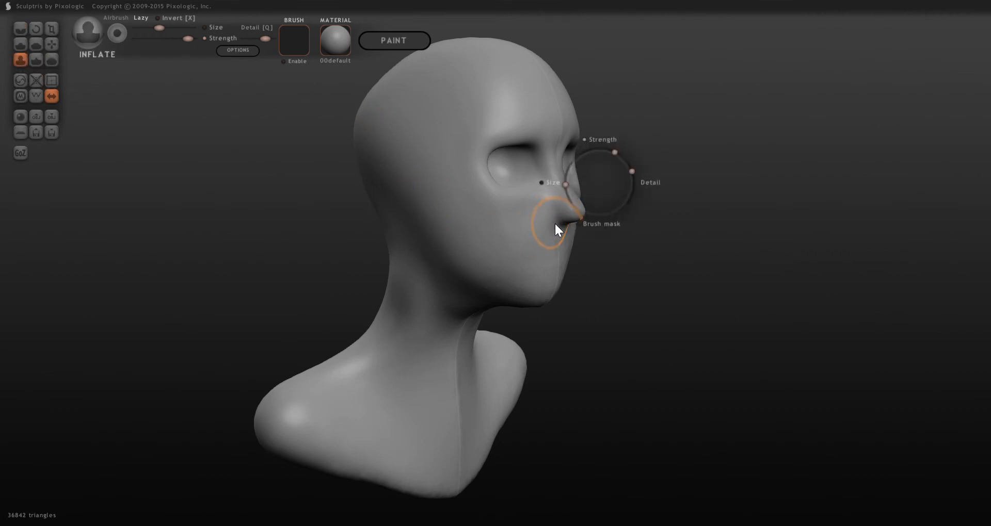
pyautogui.moveTo(562, 188)
pyautogui.mouseDown()
pyautogui.moveTo(557, 217)
pyautogui.moveTo(547, 210)
pyautogui.moveTo(556, 215)
pyautogui.mouseUp()
pyautogui.moveTo(556, 216)
pyautogui.mouseDown(button='middle')
pyautogui.moveTo(449, 215)
pyautogui.moveTo(500, 214)
pyautogui.moveTo(459, 149)
pyautogui.moveTo(468, 171)
pyautogui.mouseUp(button='middle')
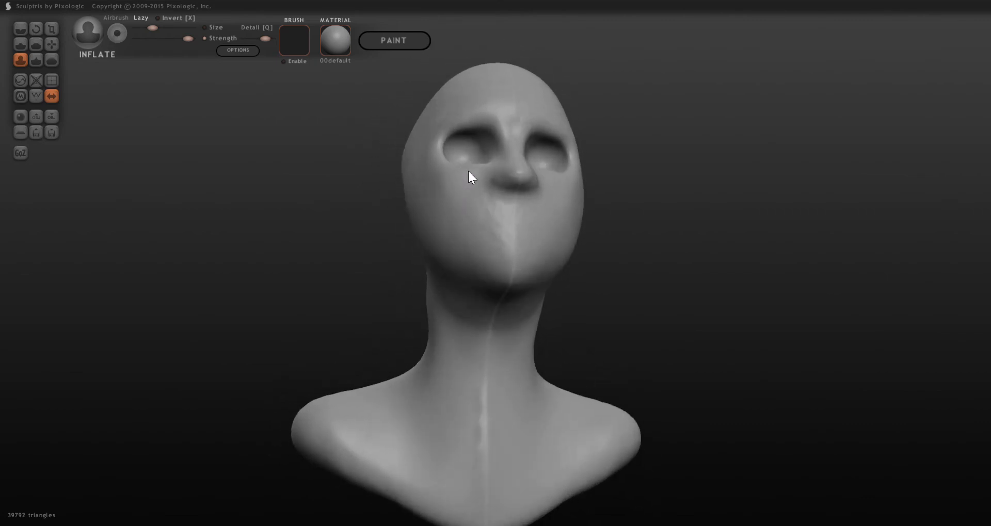
# Step: Carve a groove around the outer edge of the nostril wings with the Crease brush
pyautogui.click(20, 25)
pyautogui.moveTo(657, 237)
pyautogui.mouseDown(button='middle')
pyautogui.moveTo(506, 254)
pyautogui.moveTo(582, 250)
pyautogui.moveTo(587, 230)
pyautogui.mouseUp(button='middle')
pyautogui.scroll(3, 587, 230)
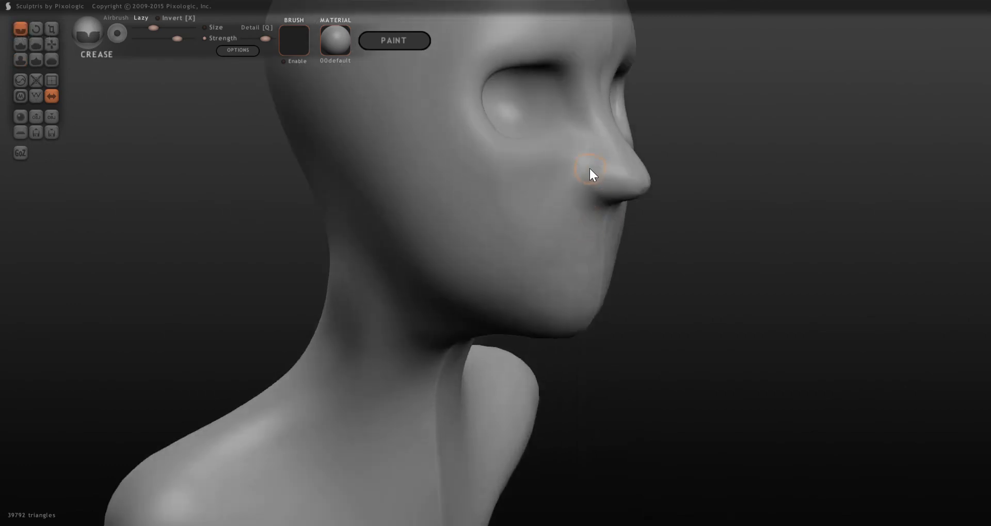
pyautogui.moveTo(597, 164)
pyautogui.mouseDown()
pyautogui.moveTo(579, 185)
pyautogui.moveTo(609, 204)
pyautogui.moveTo(571, 178)
pyautogui.mouseUp()
pyautogui.moveTo(571, 180); pyautogui.dragTo(496, 106, button='right')
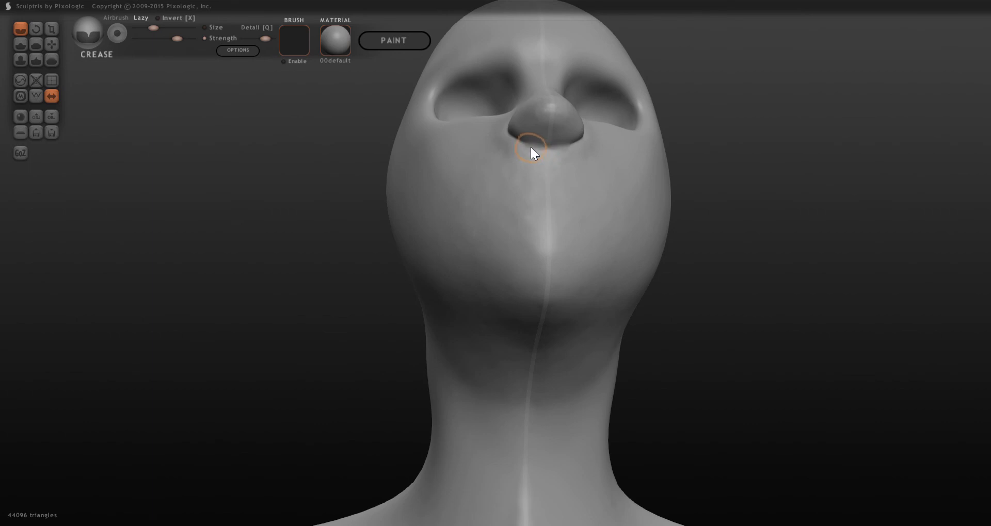
# Step: Build up the underside of the nose around the nostrils with the Inflate brush
pyautogui.click(20, 62)
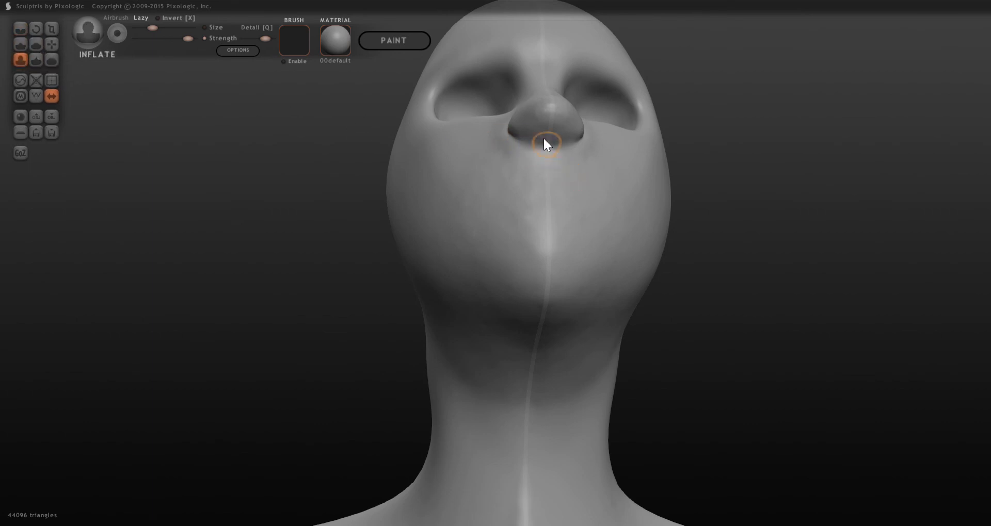
pyautogui.moveTo(530, 130)
pyautogui.mouseDown()
pyautogui.moveTo(537, 121)
pyautogui.moveTo(522, 144)
pyautogui.moveTo(527, 135)
pyautogui.mouseUp()
pyautogui.moveTo(527, 136)
pyautogui.mouseDown(button='right')
pyautogui.moveTo(617, 219)
pyautogui.moveTo(703, 227)
pyautogui.mouseUp(button='right')
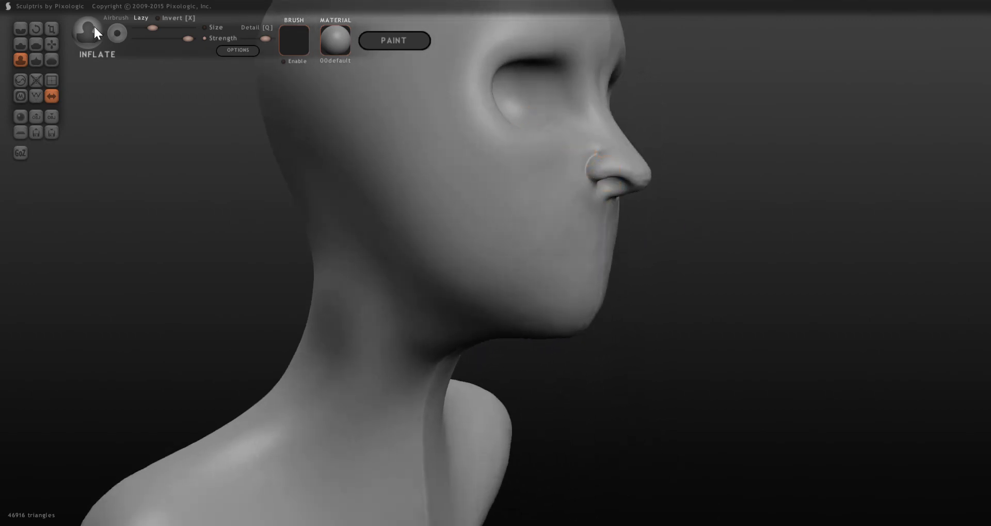
# Step: Adjust the nostril wings and narrow the sides of the lower nose with the Grab brush
pyautogui.click(52, 41)
pyautogui.moveTo(612, 182)
pyautogui.mouseDown()
pyautogui.moveTo(604, 173)
pyautogui.moveTo(597, 184)
pyautogui.mouseUp()
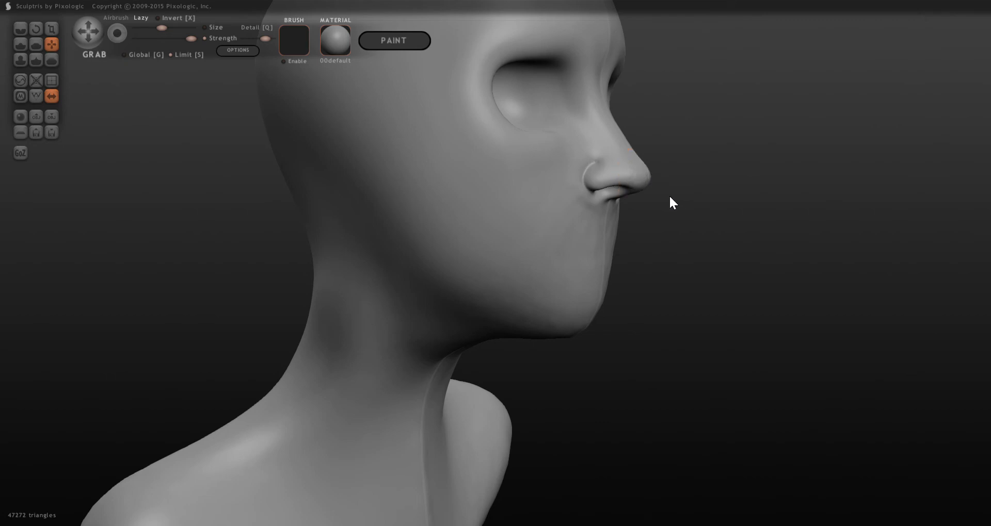
pyautogui.moveTo(669, 196)
pyautogui.mouseDown()
pyautogui.moveTo(546, 173)
pyautogui.moveTo(492, 181)
pyautogui.moveTo(488, 199)
pyautogui.mouseUp()
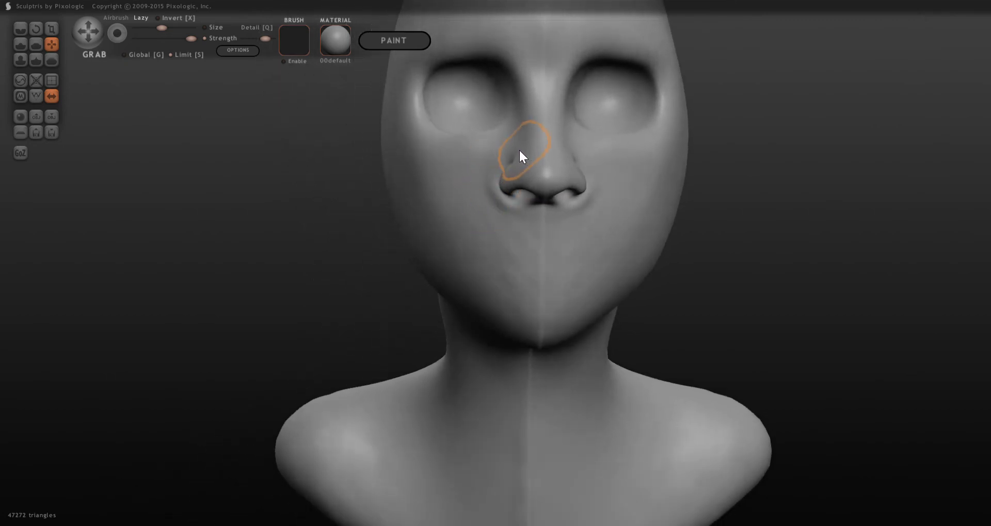
pyautogui.moveTo(515, 155); pyautogui.dragTo(520, 156)
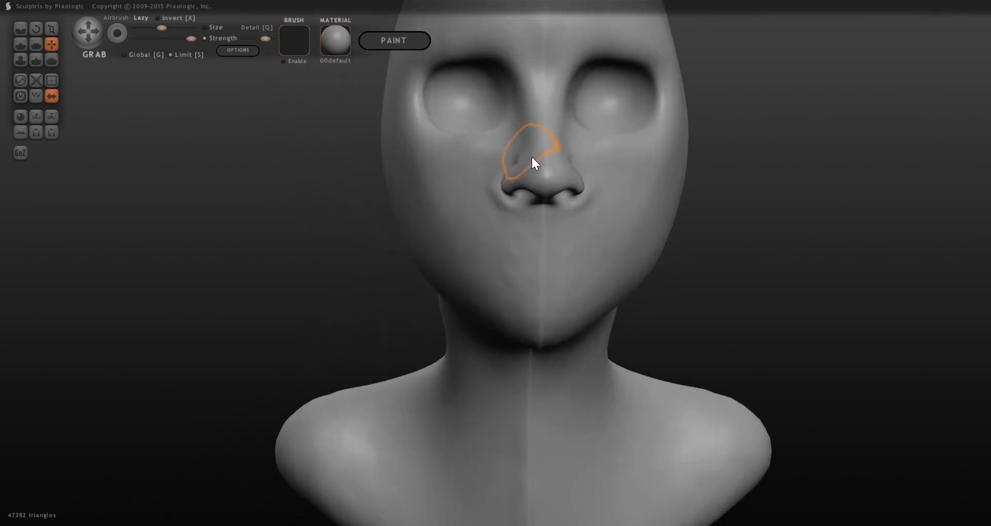
# Step: Crease both sides of the nose bridge down toward the nostrils at reduced strength and a larger brush size, undoing overly harsh strokes
pyautogui.click(20, 27)
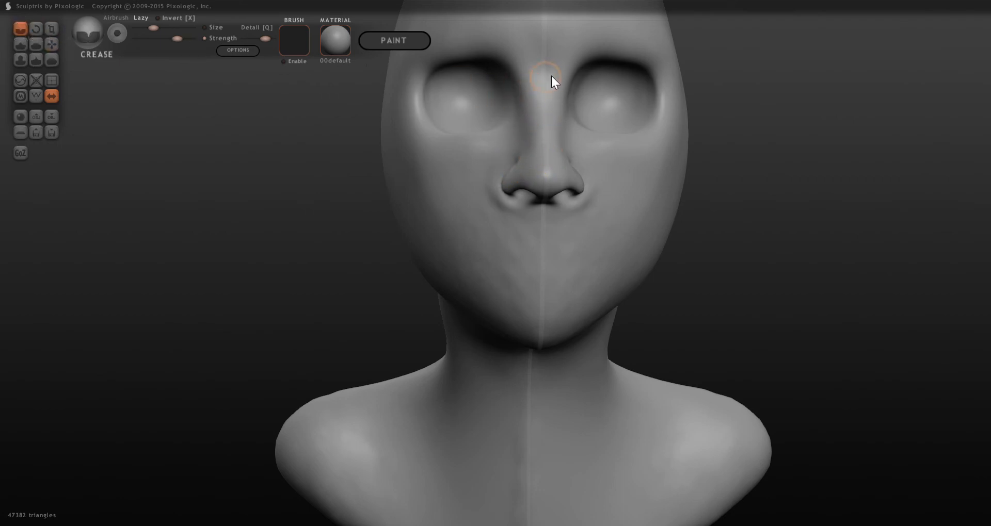
pyautogui.moveTo(509, 66); pyautogui.dragTo(538, 164)
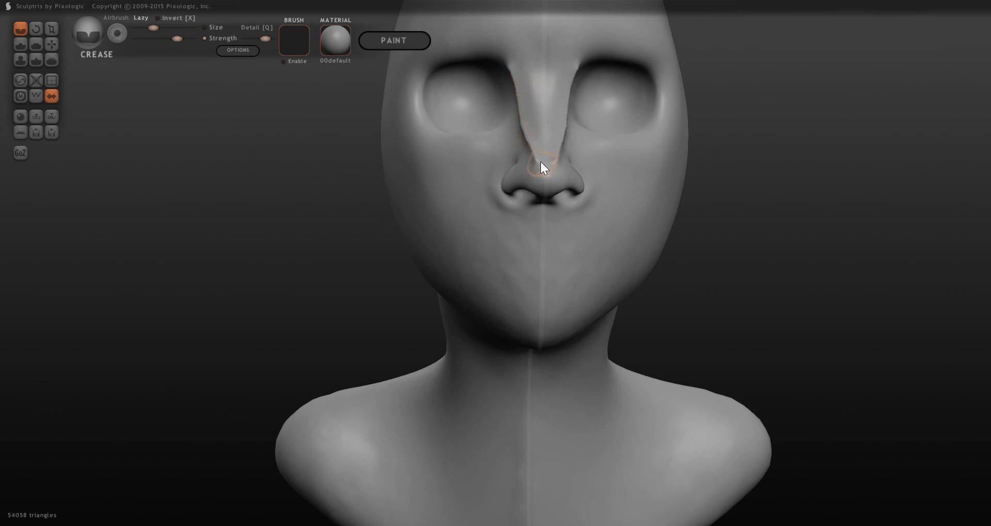
pyautogui.hotkey('ctrl', 'z')
pyautogui.press('space')
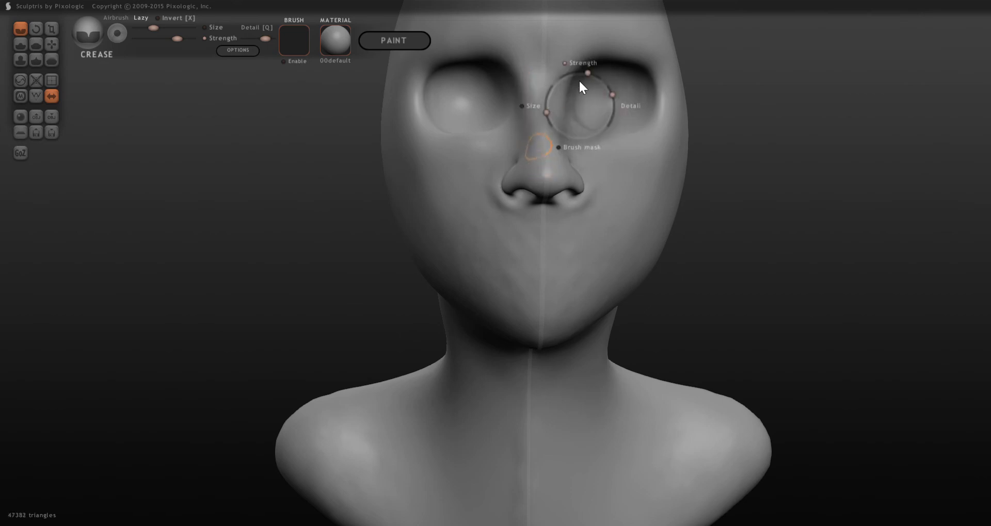
pyautogui.moveTo(584, 72); pyautogui.dragTo(524, 103)
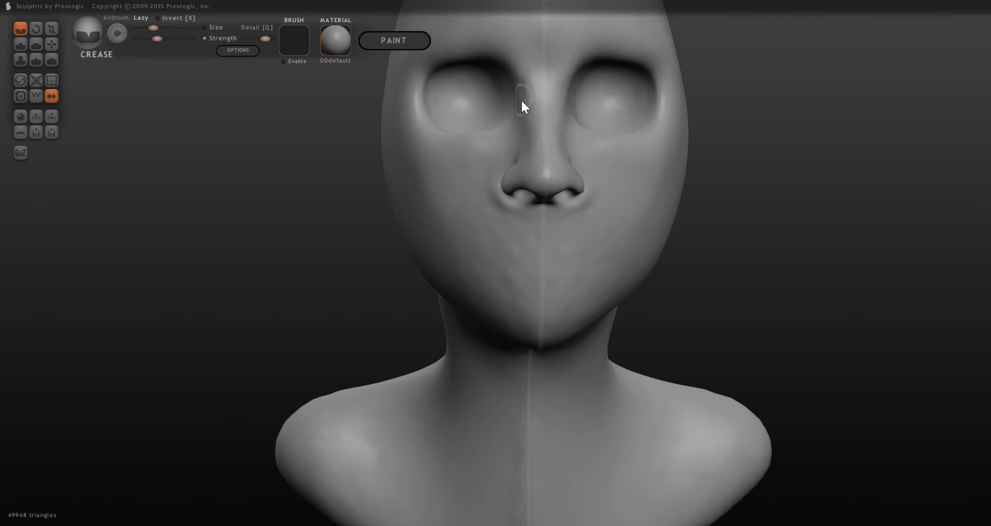
pyautogui.hotkey('ctrl', 'z')
pyautogui.moveTo(527, 104); pyautogui.dragTo(534, 165)
pyautogui.press(']')
pyautogui.press(']')
pyautogui.moveTo(524, 75); pyautogui.dragTo(531, 137)
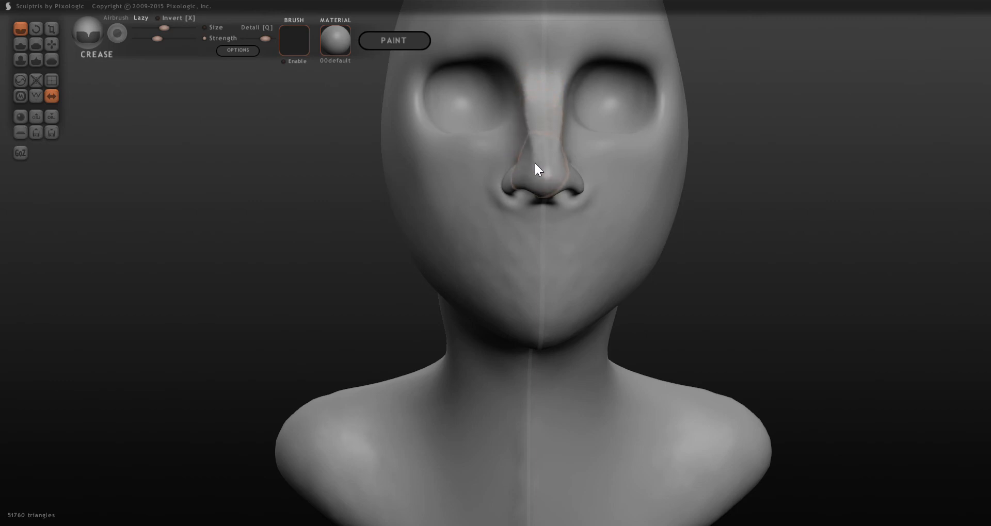
# Step: Smooth out the bridge line by pulling the sides of the upper nose forward with the Grab brush
pyautogui.moveTo(534, 162); pyautogui.dragTo(664, 161, button='right')
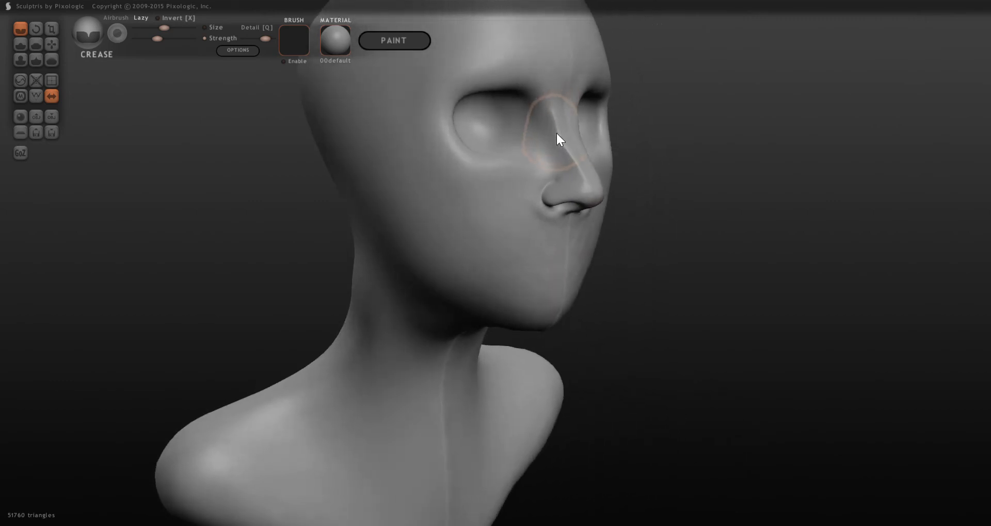
pyautogui.press('g')
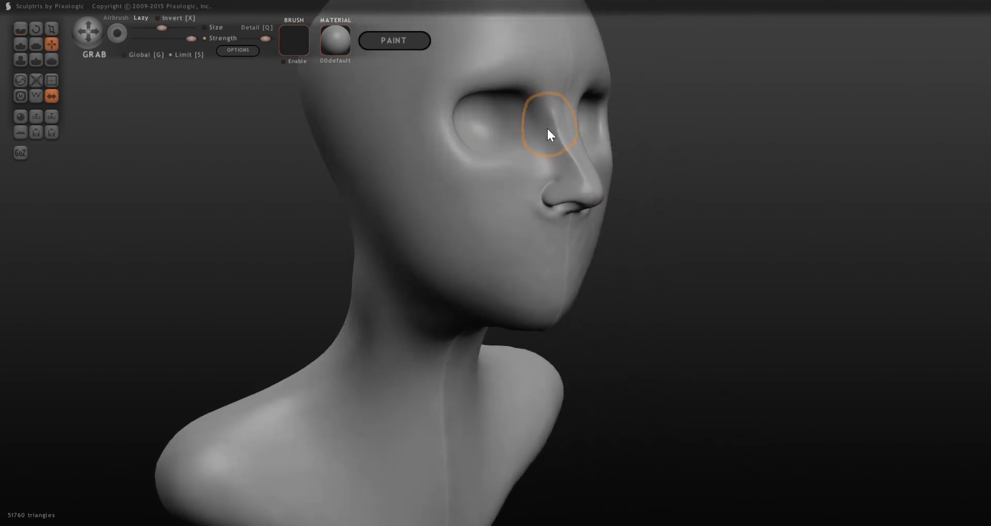
pyautogui.moveTo(555, 127); pyautogui.dragTo(565, 125)
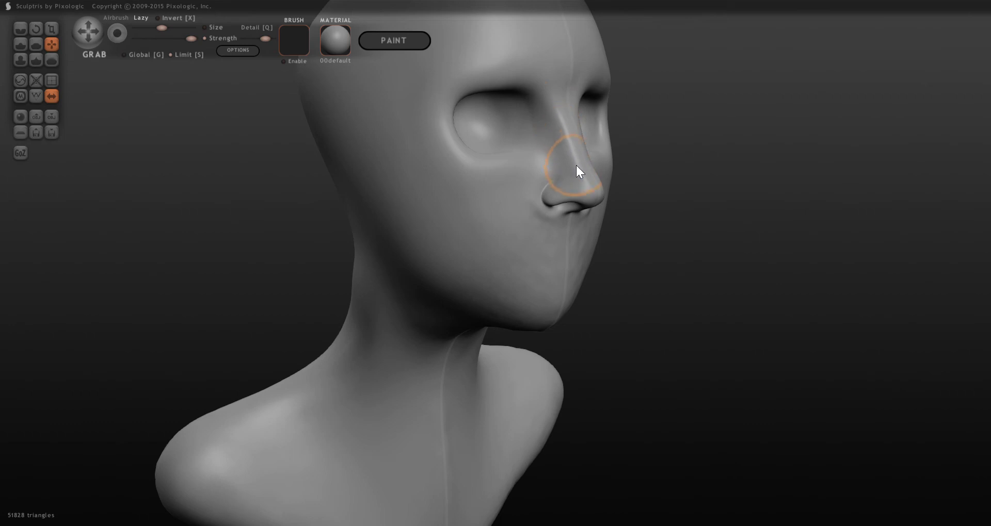
pyautogui.moveTo(570, 119)
pyautogui.mouseDown(button='right')
pyautogui.moveTo(543, 145)
pyautogui.moveTo(444, 126)
pyautogui.moveTo(454, 119)
pyautogui.mouseUp(button='right')
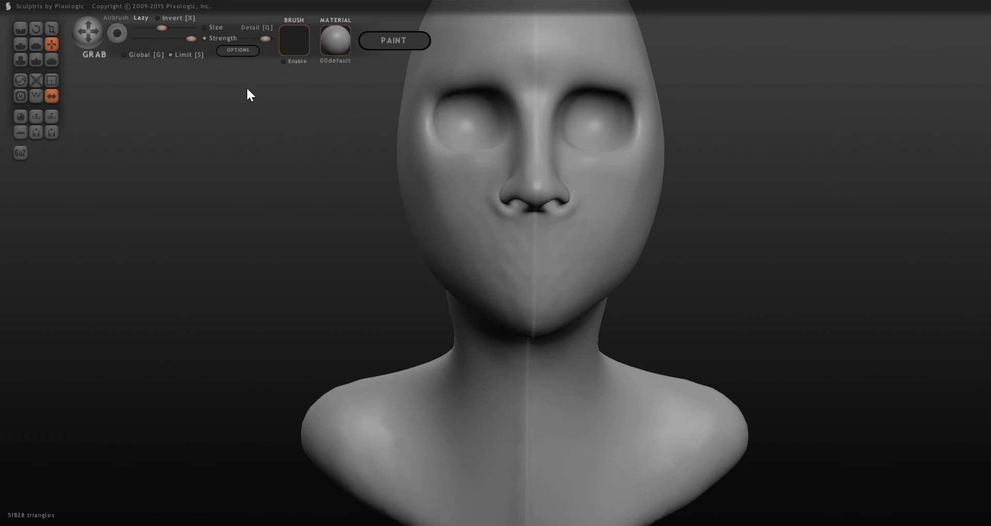
# Step: Inflate a rounded mouth mound below the nose with a slightly larger Inflate brush
pyautogui.click(19, 61)
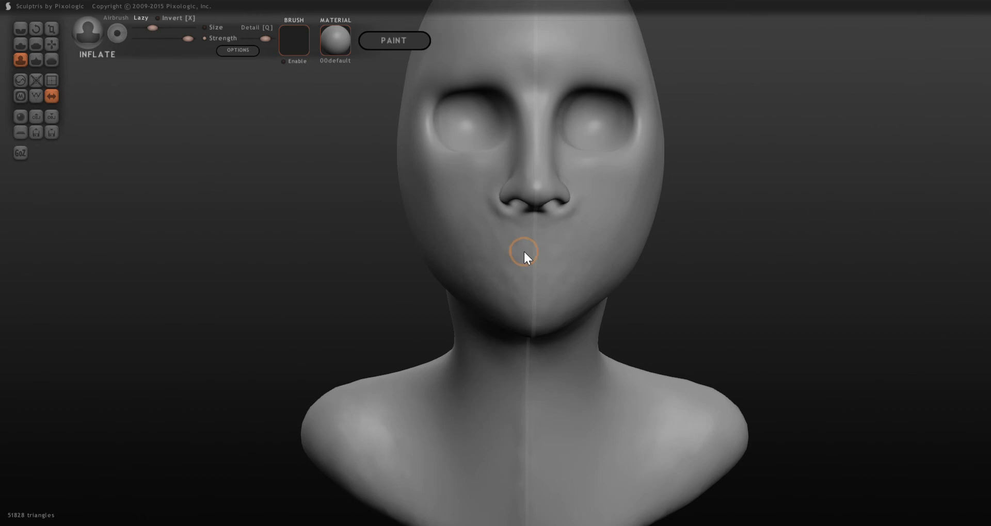
pyautogui.press('space')
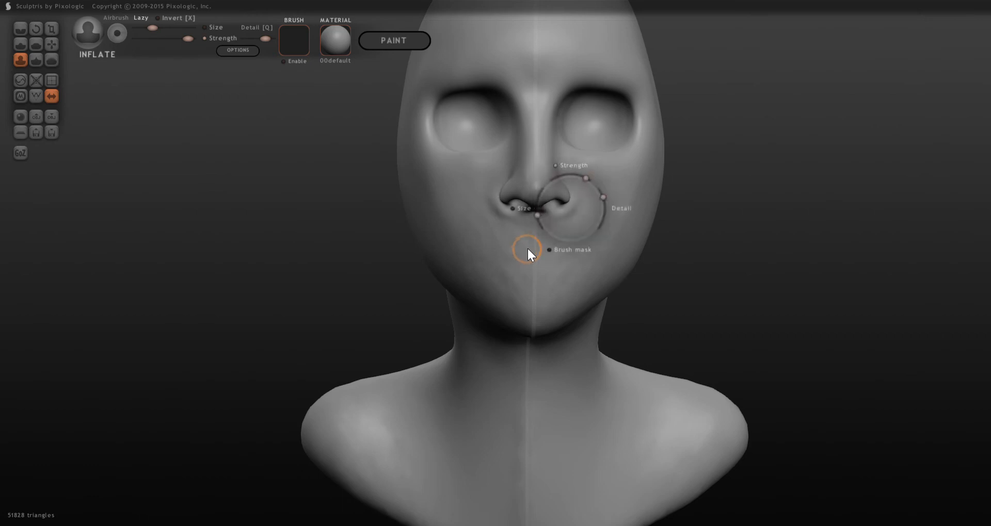
pyautogui.moveTo(536, 212); pyautogui.dragTo(538, 210)
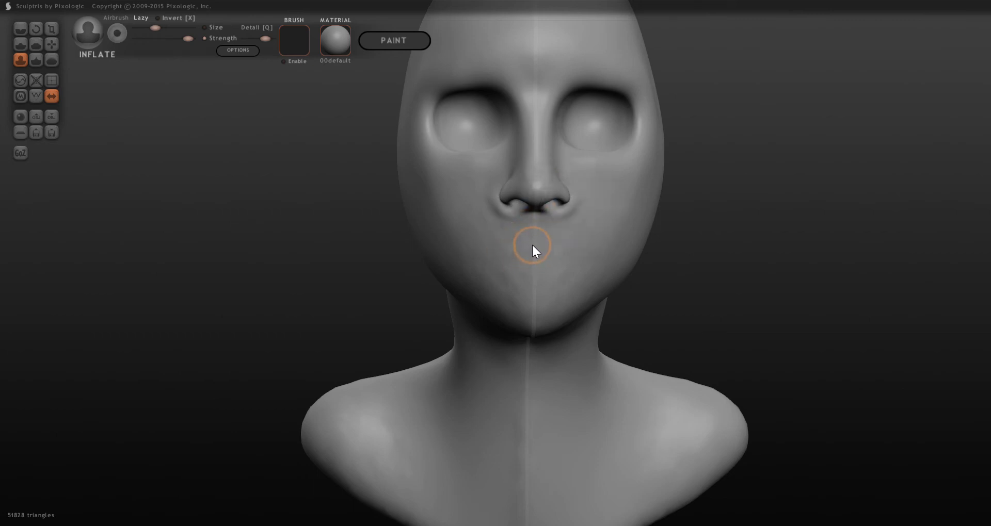
pyautogui.moveTo(531, 247)
pyautogui.mouseDown()
pyautogui.moveTo(488, 241)
pyautogui.moveTo(543, 245)
pyautogui.moveTo(512, 268)
pyautogui.moveTo(543, 268)
pyautogui.moveTo(506, 262)
pyautogui.moveTo(534, 268)
pyautogui.moveTo(520, 265)
pyautogui.moveTo(531, 265)
pyautogui.moveTo(539, 240)
pyautogui.mouseUp()
pyautogui.moveTo(491, 252); pyautogui.dragTo(702, 258, button='right')
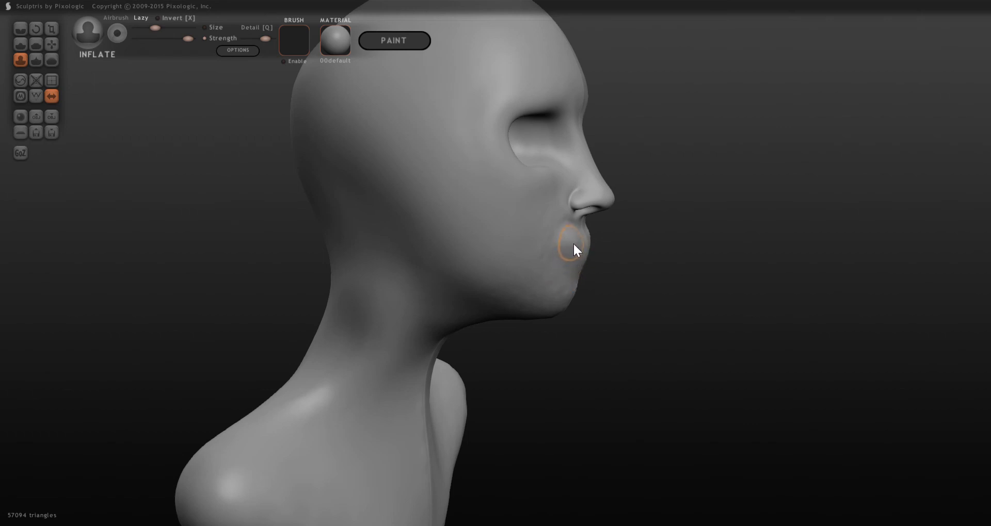
pyautogui.moveTo(573, 248); pyautogui.dragTo(436, 257, button='right')
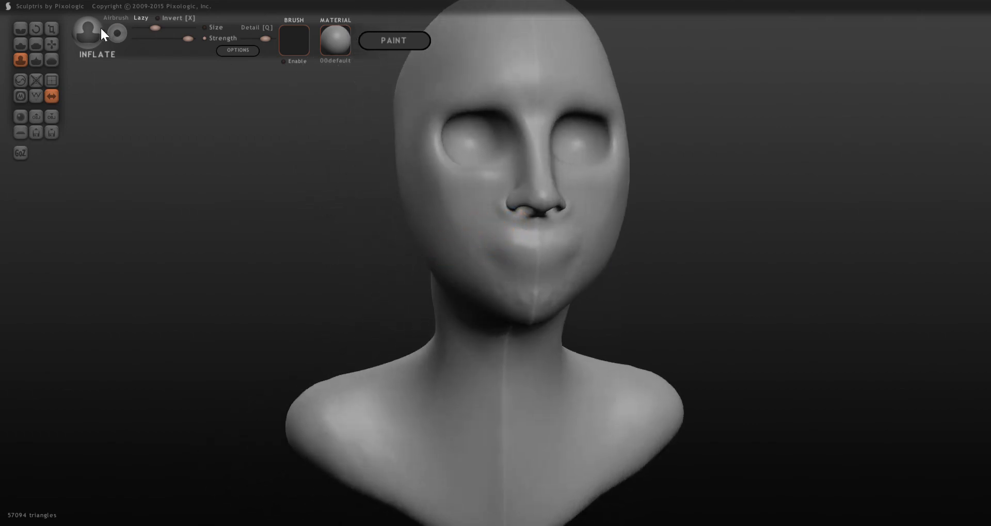
# Step: Carve the line between the lips and the crease under the lower lip with a smaller Crease brush
pyautogui.click(21, 27)
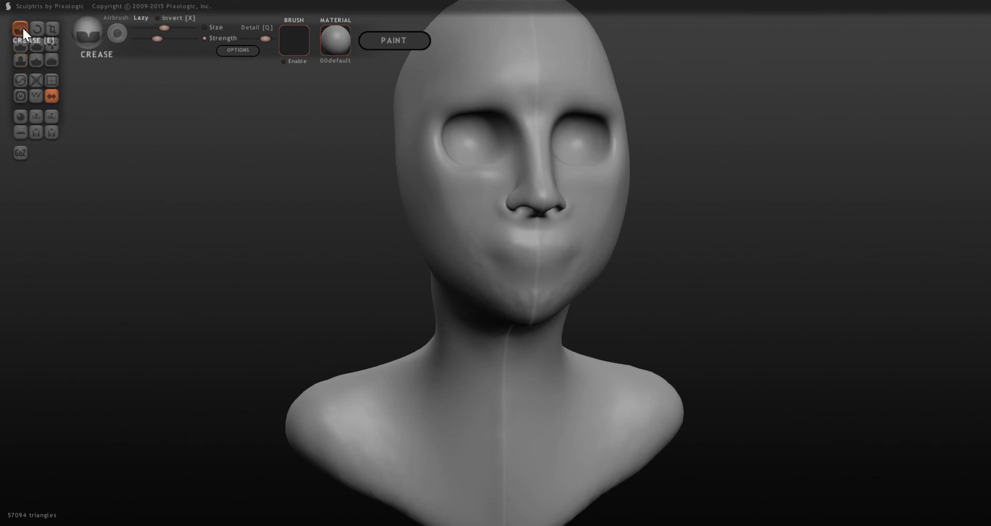
pyautogui.click(503, 249)
pyautogui.press('space')
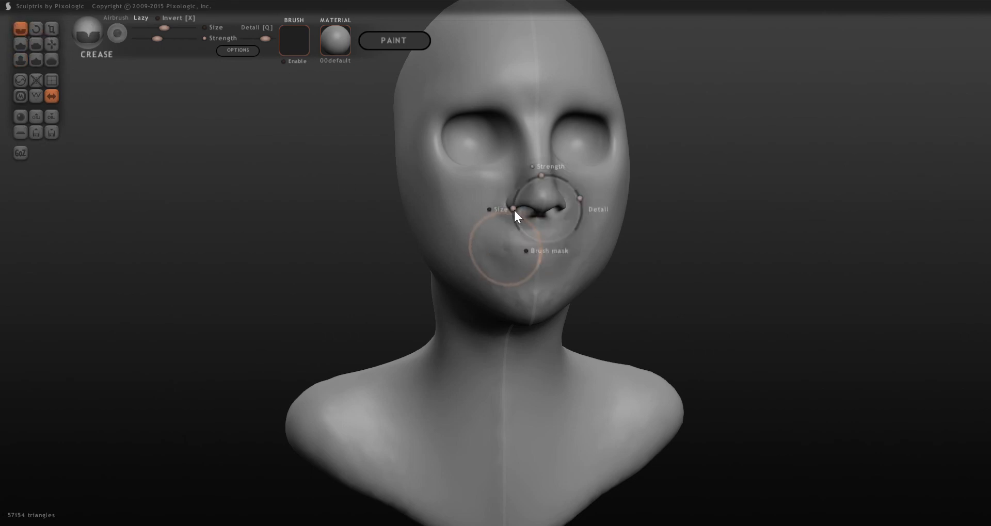
pyautogui.moveTo(513, 208); pyautogui.dragTo(515, 224)
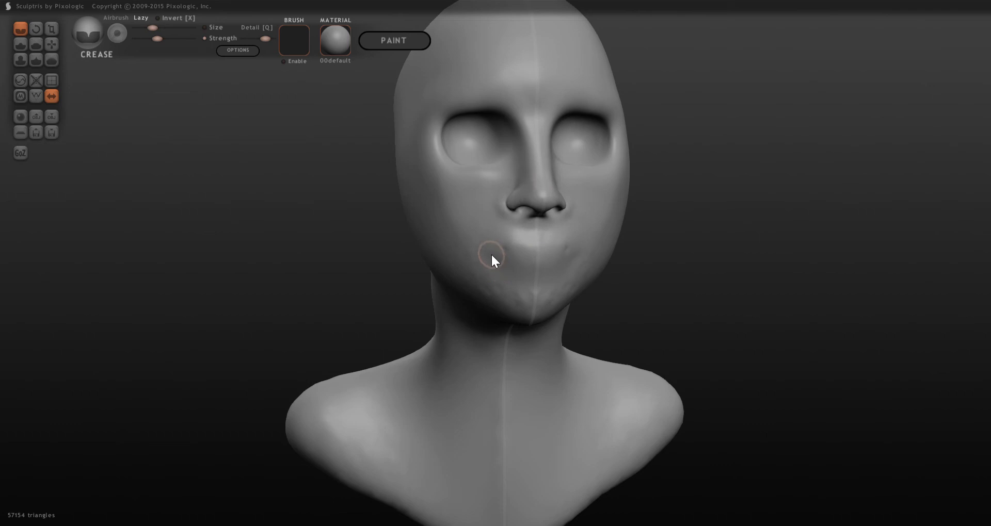
pyautogui.moveTo(491, 255)
pyautogui.mouseDown()
pyautogui.moveTo(549, 255)
pyautogui.moveTo(515, 247)
pyautogui.mouseUp()
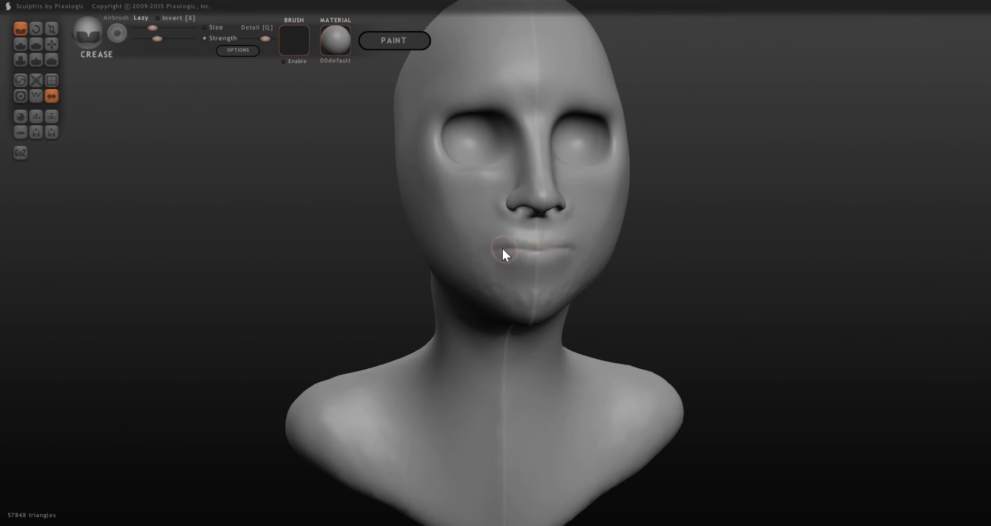
pyautogui.moveTo(499, 250); pyautogui.dragTo(552, 252)
pyautogui.moveTo(552, 252)
pyautogui.mouseDown(button='middle')
pyautogui.moveTo(520, 258)
pyautogui.moveTo(556, 253)
pyautogui.mouseUp(button='middle')
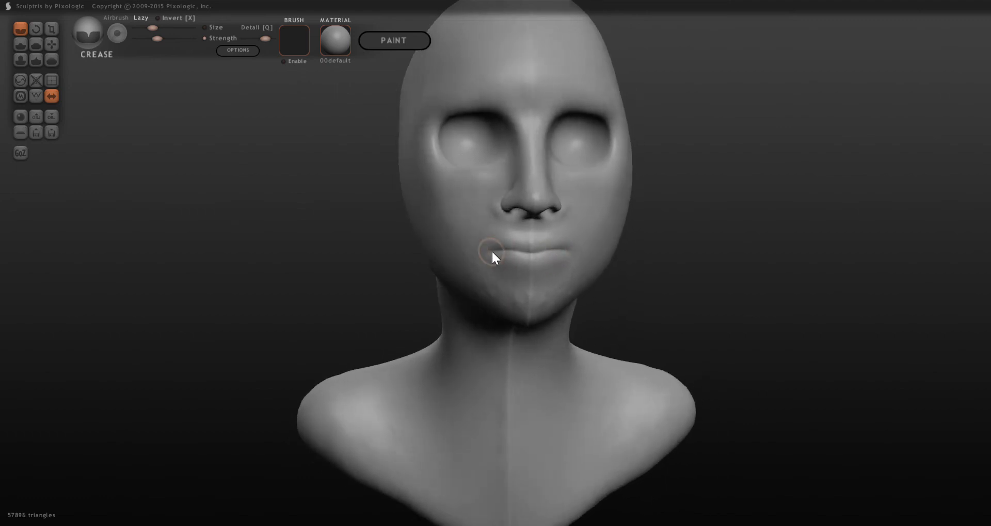
pyautogui.moveTo(493, 252)
pyautogui.mouseDown()
pyautogui.moveTo(538, 258)
pyautogui.moveTo(519, 274)
pyautogui.moveTo(544, 269)
pyautogui.moveTo(515, 269)
pyautogui.mouseUp()
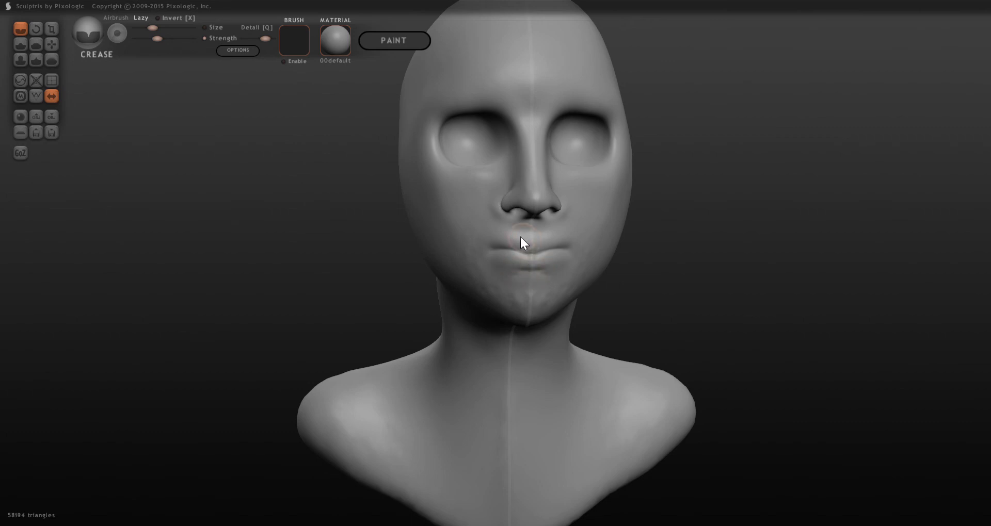
pyautogui.moveTo(522, 230); pyautogui.dragTo(490, 235)
pyautogui.hotkey('ctrl', 'z')
pyautogui.hotkey('ctrl', 'z')
pyautogui.hotkey('ctrl', 'z')
pyautogui.hotkey('ctrl', 'z')
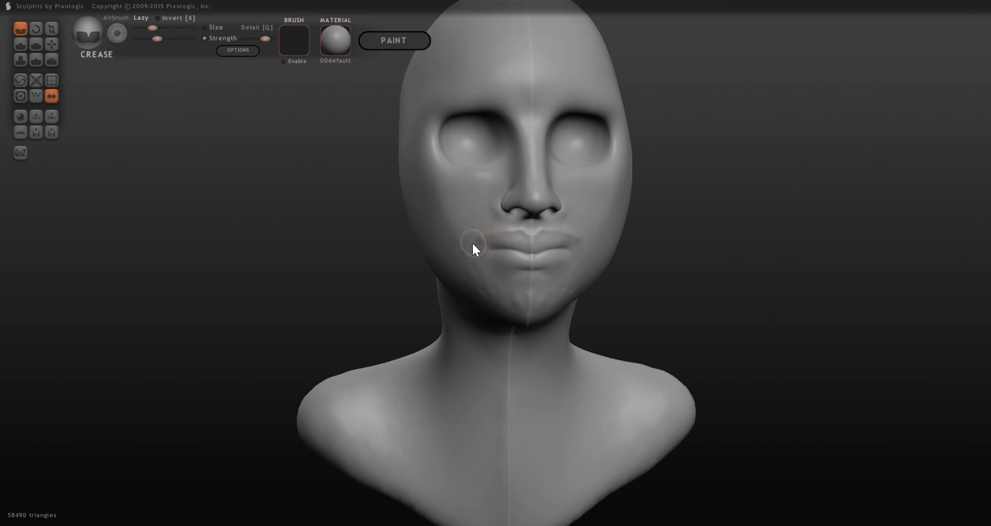
# Step: Crease the outlines of the upper and lower lips, and plump the lips with the Inflate brush
pyautogui.scroll(3, 525, 259)
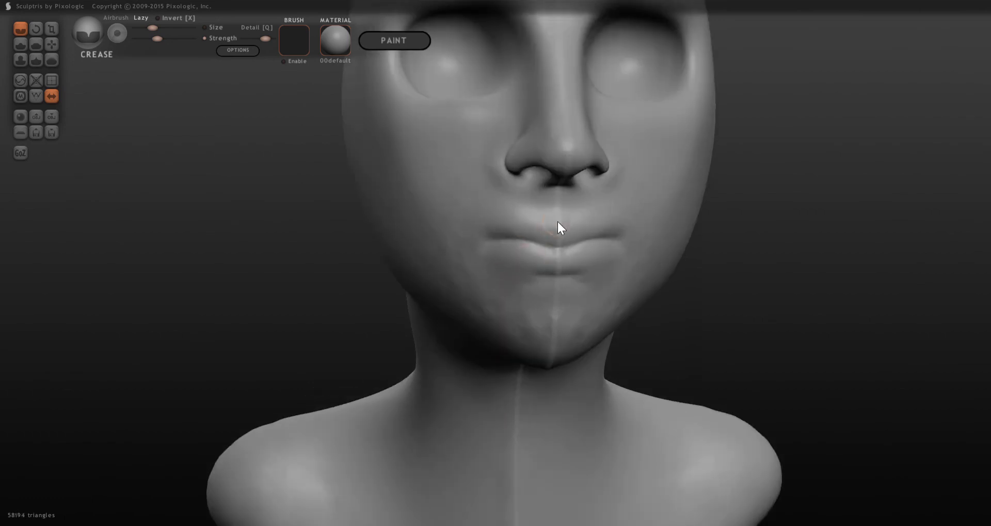
pyautogui.moveTo(558, 221)
pyautogui.mouseDown()
pyautogui.moveTo(525, 215)
pyautogui.moveTo(485, 230)
pyautogui.moveTo(515, 263)
pyautogui.moveTo(560, 274)
pyautogui.mouseUp()
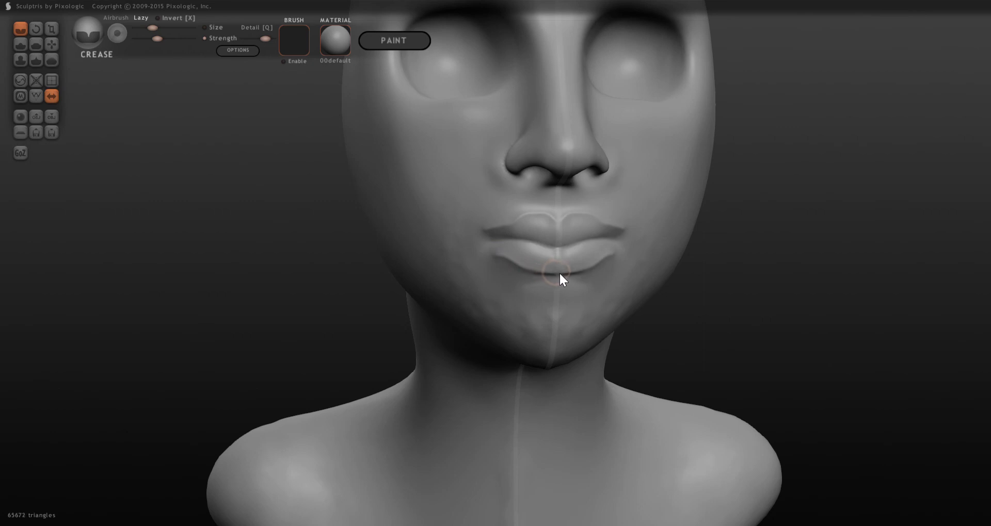
pyautogui.moveTo(568, 274); pyautogui.dragTo(748, 273, button='right')
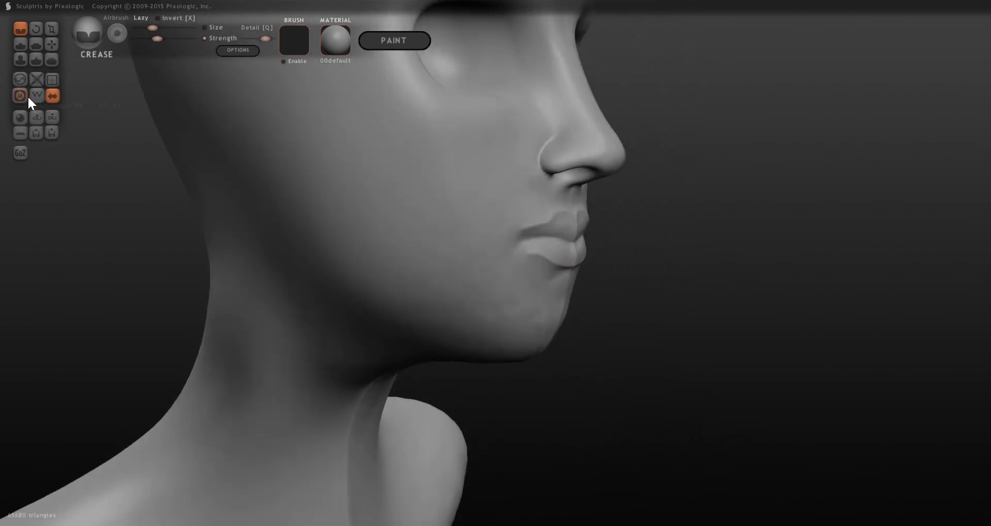
pyautogui.click(21, 61)
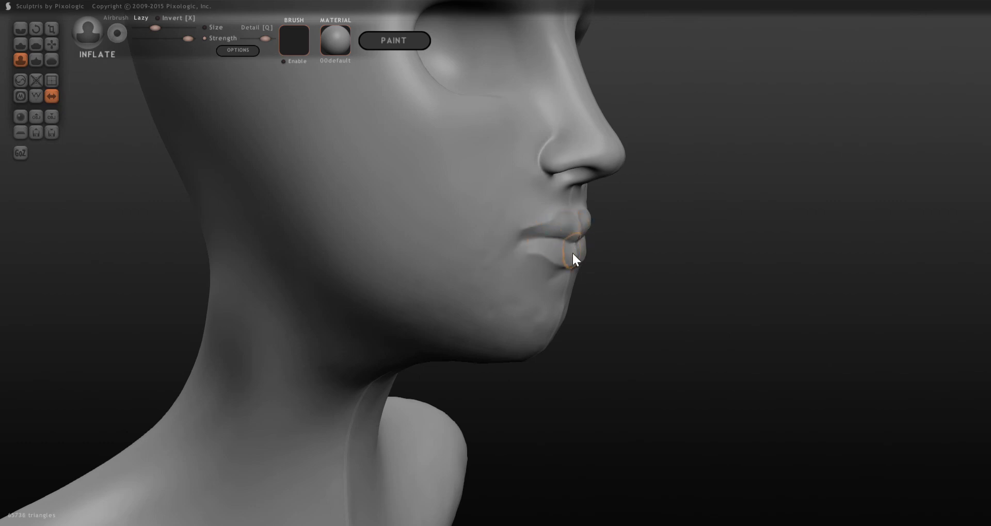
pyautogui.moveTo(581, 274); pyautogui.dragTo(371, 247, button='right')
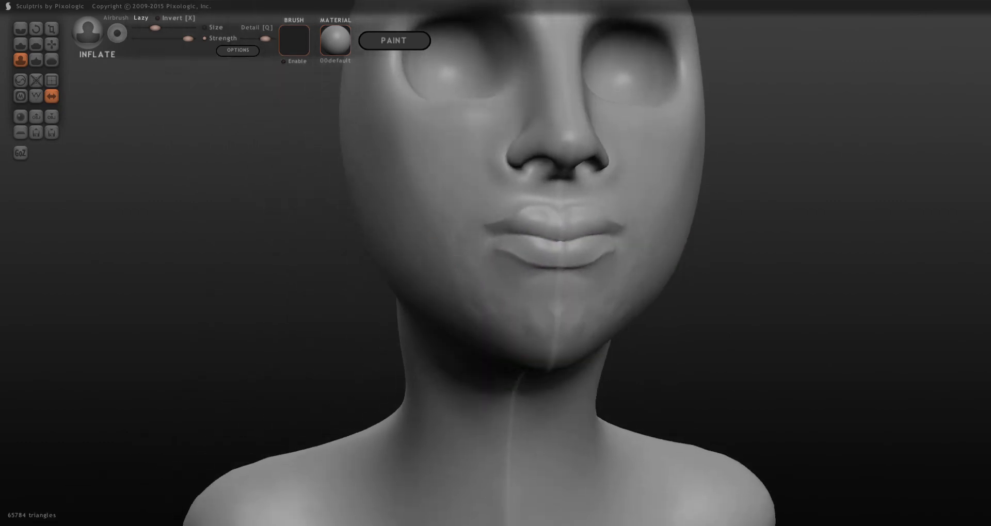
# Step: Deepen the mouth corners with the Crease brush and soften the outer edges of both lips
pyautogui.click(20, 28)
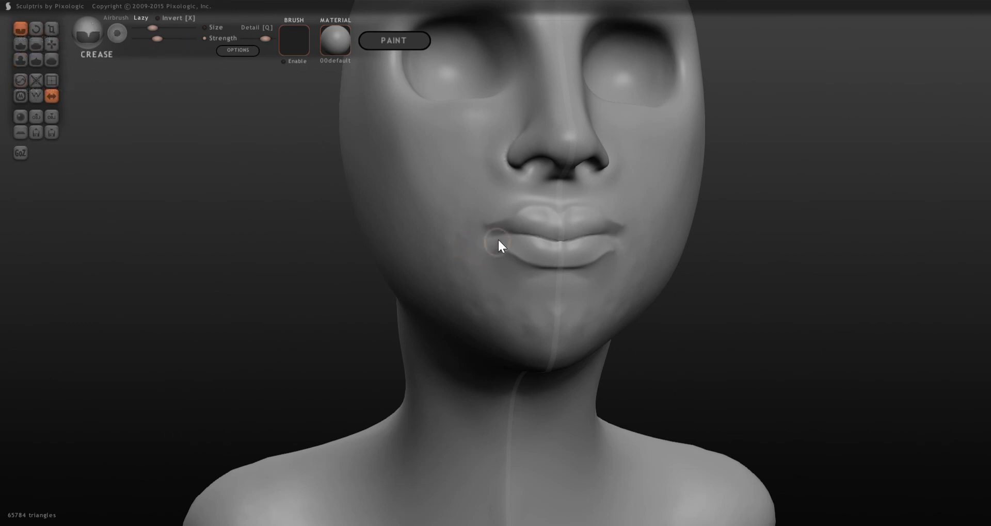
pyautogui.moveTo(497, 238)
pyautogui.mouseDown()
pyautogui.moveTo(555, 241)
pyautogui.moveTo(482, 232)
pyautogui.moveTo(497, 230)
pyautogui.mouseUp()
pyautogui.moveTo(496, 231); pyautogui.dragTo(482, 230, button='middle')
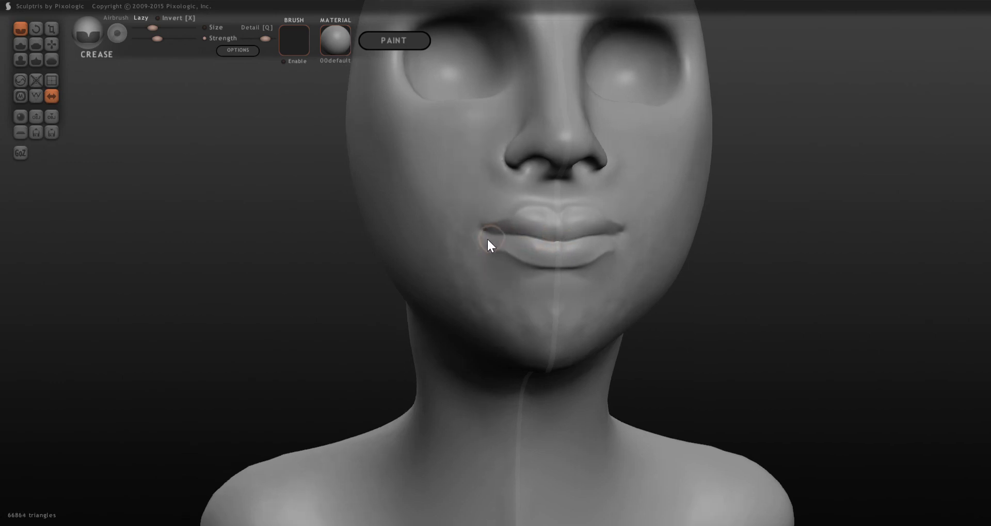
pyautogui.moveTo(487, 249); pyautogui.dragTo(544, 269)
pyautogui.hotkey('ctrl', 'z')
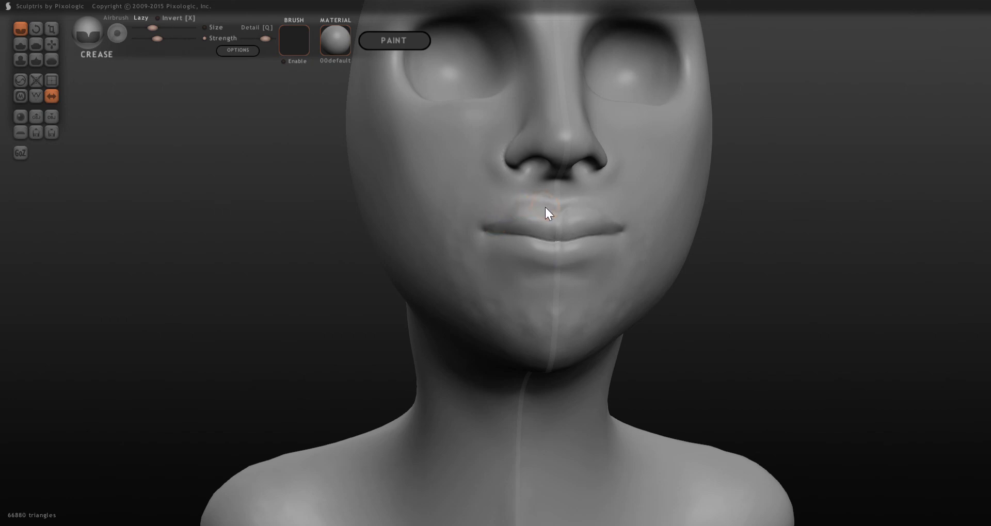
# Step: Redefine the upper lip's outline from the centre toward the mouth corners with the Crease brush
pyautogui.moveTo(545, 206)
pyautogui.mouseDown()
pyautogui.moveTo(561, 212)
pyautogui.moveTo(542, 205)
pyautogui.mouseUp()
pyautogui.moveTo(555, 214); pyautogui.dragTo(589, 277, button='middle')
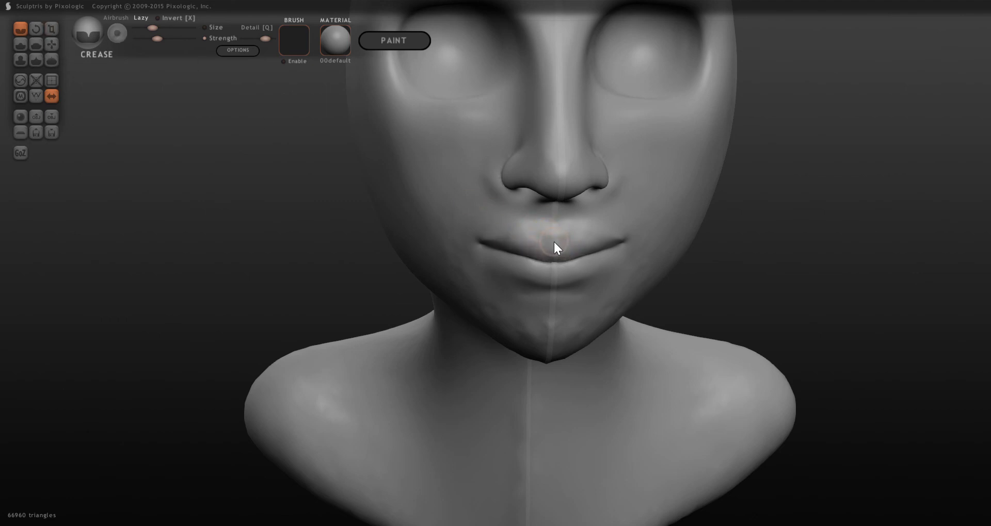
pyautogui.moveTo(556, 236); pyautogui.dragTo(494, 239)
pyautogui.moveTo(504, 242); pyautogui.dragTo(515, 208, button='middle')
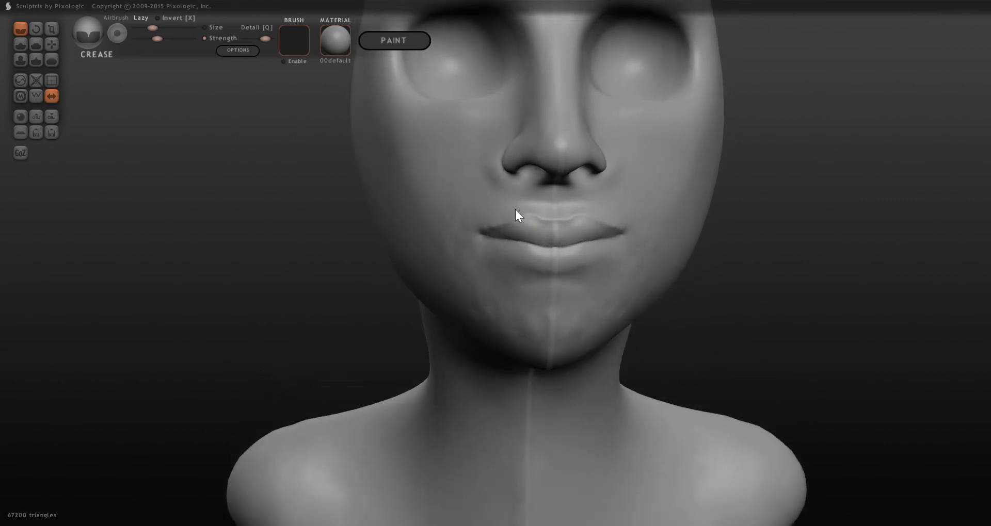
# Step: Touch up the centre above the upper lip with Inflate and crease the philtrum between nose and lip
pyautogui.click(20, 60)
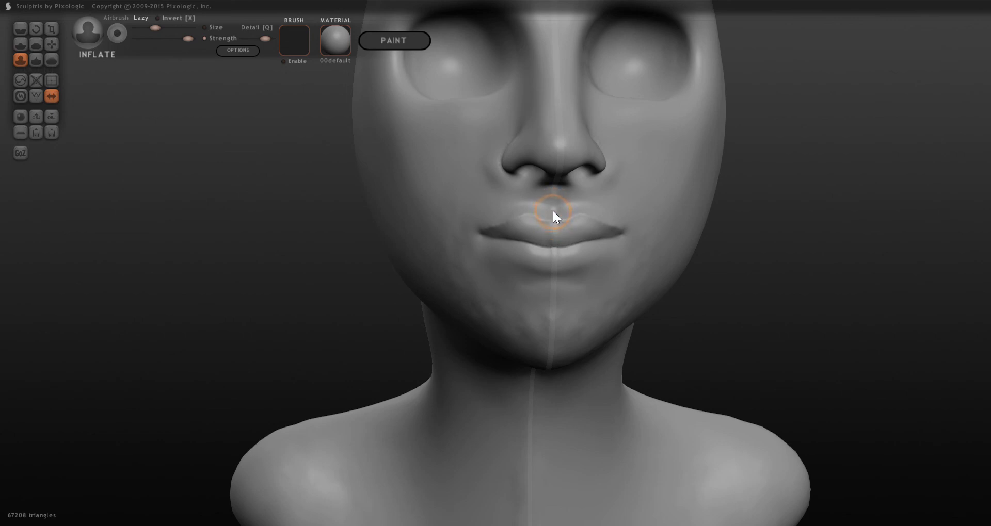
pyautogui.moveTo(553, 211); pyautogui.dragTo(553, 212)
pyautogui.click(20, 29)
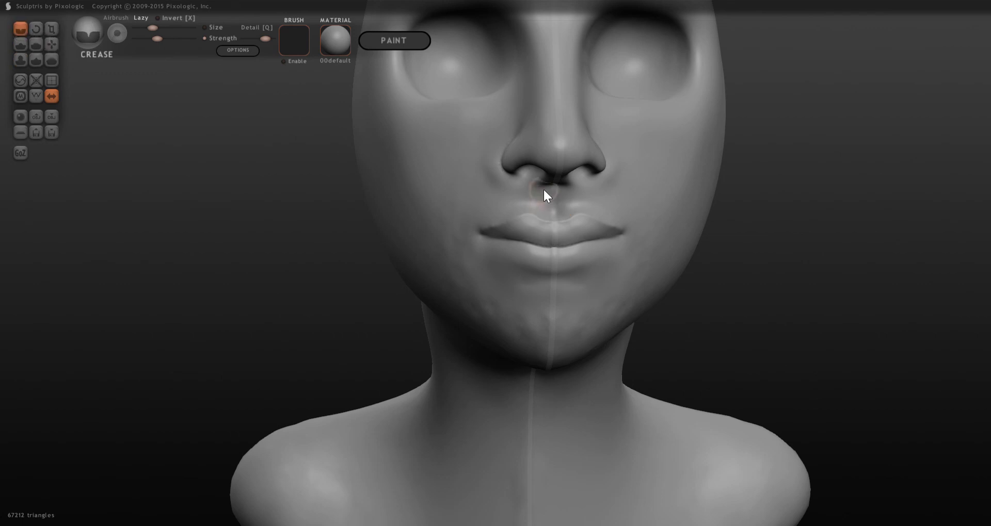
pyautogui.moveTo(544, 190); pyautogui.dragTo(539, 222)
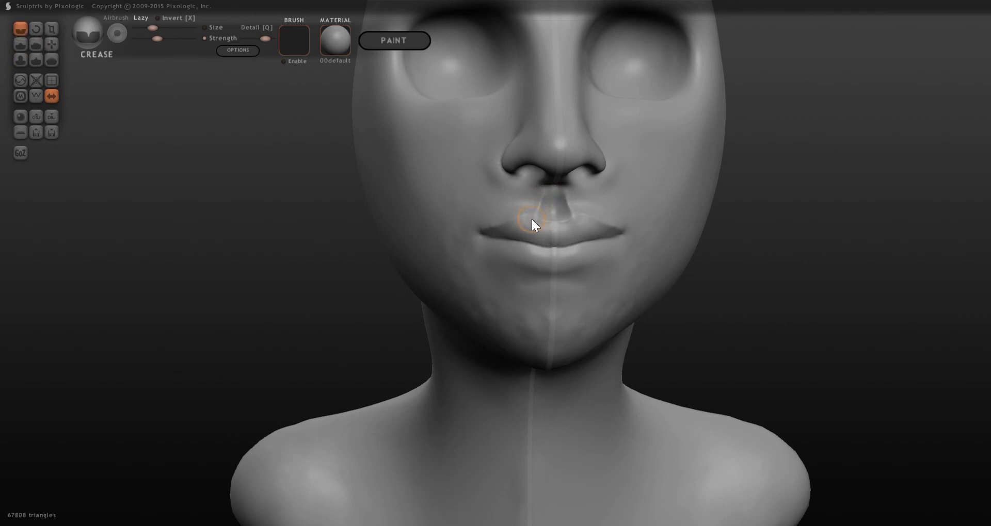
pyautogui.moveTo(597, 252); pyautogui.dragTo(531, 253, button='right')
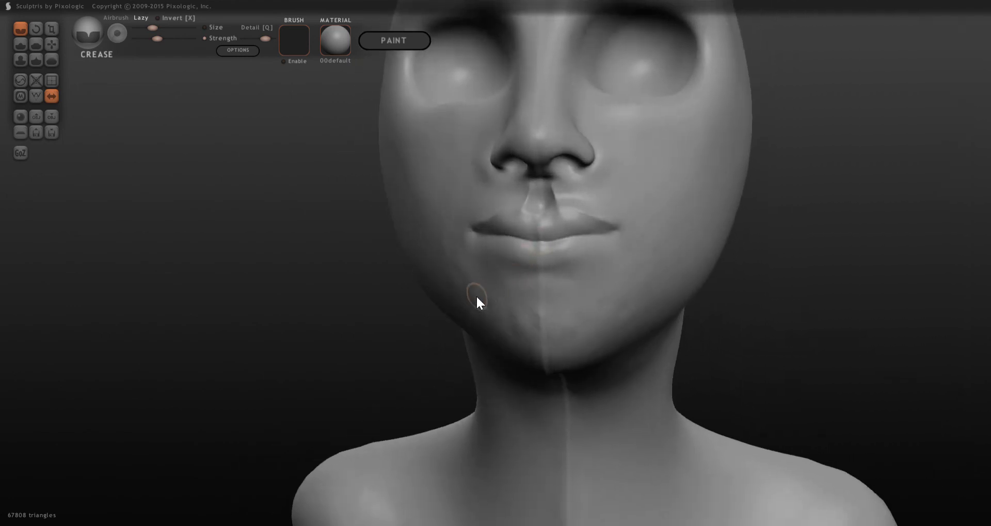
# Step: Deepen the hollow between the lower lip and the chin with a larger Crease brush
pyautogui.keyDown('shift'); pyautogui.scroll(3, 480, 292); pyautogui.keyUp('shift')
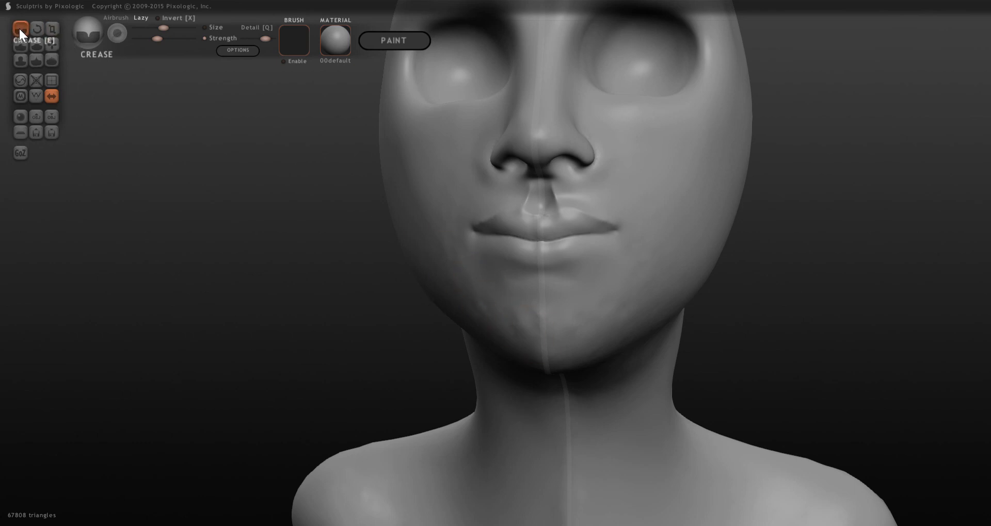
pyautogui.moveTo(534, 299)
pyautogui.mouseDown()
pyautogui.moveTo(526, 290)
pyautogui.moveTo(561, 289)
pyautogui.moveTo(504, 294)
pyautogui.moveTo(570, 298)
pyautogui.moveTo(487, 287)
pyautogui.moveTo(555, 289)
pyautogui.moveTo(513, 272)
pyautogui.moveTo(522, 279)
pyautogui.mouseUp()
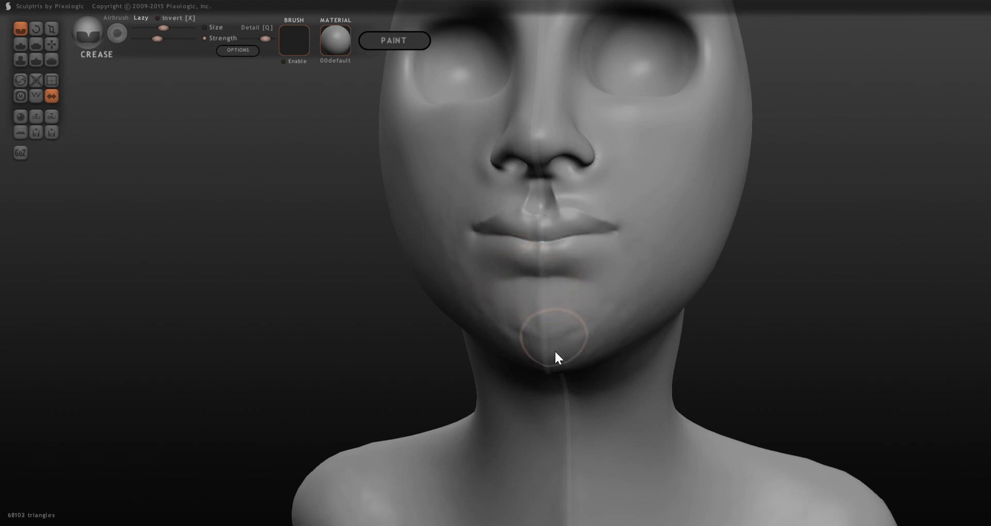
pyautogui.scroll(2, 417, 297)
pyautogui.scroll(-3, 414, 291)
pyautogui.moveTo(514, 305); pyautogui.dragTo(551, 334, button='middle')
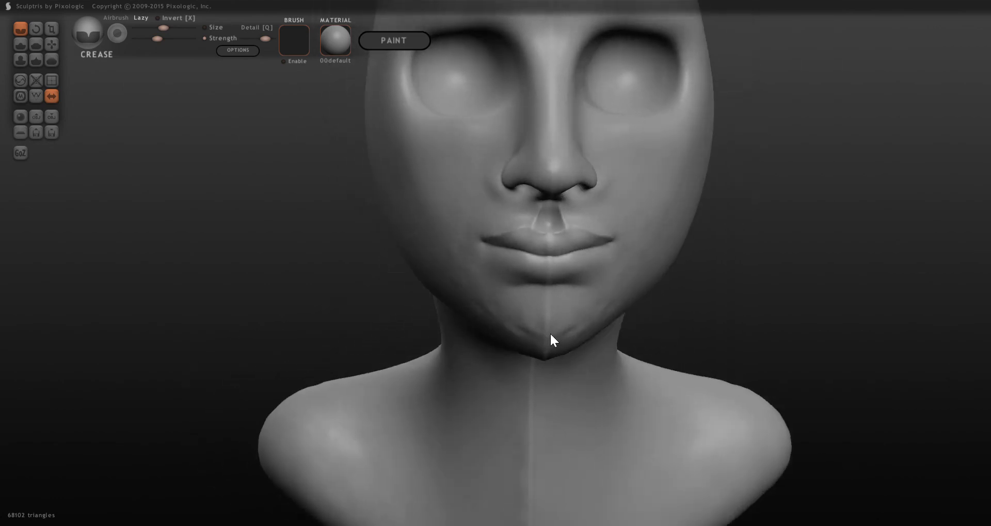
# Step: Show the wireframe and lower the mesh density over the face, mouth and chin with the Reduce Brush
pyautogui.click(36, 98)
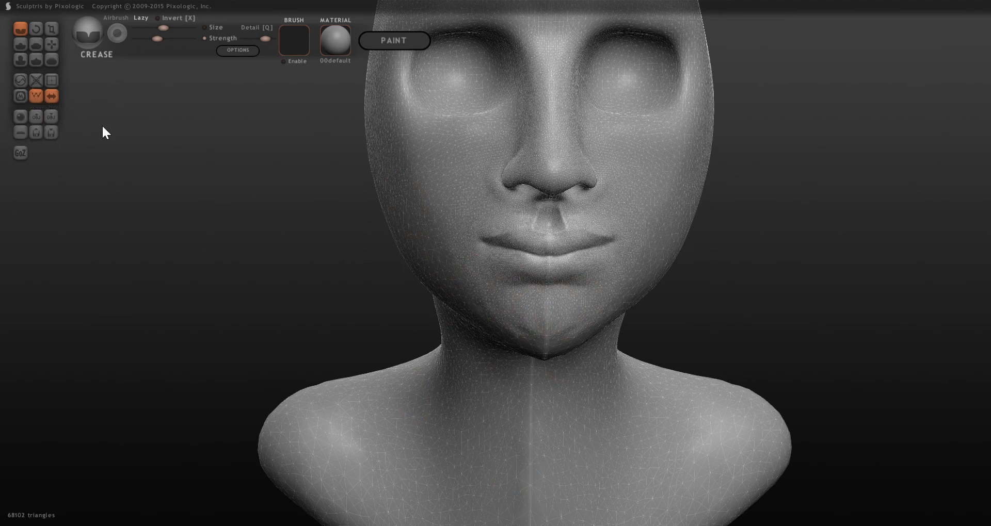
pyautogui.click(21, 82)
pyautogui.moveTo(450, 310)
pyautogui.mouseDown()
pyautogui.moveTo(518, 323)
pyautogui.moveTo(541, 322)
pyautogui.moveTo(545, 308)
pyautogui.moveTo(541, 320)
pyautogui.moveTo(516, 317)
pyautogui.moveTo(539, 334)
pyautogui.moveTo(494, 314)
pyautogui.moveTo(453, 194)
pyautogui.moveTo(616, 266)
pyautogui.moveTo(655, 209)
pyautogui.moveTo(629, 217)
pyautogui.moveTo(553, 141)
pyautogui.moveTo(543, 152)
pyautogui.moveTo(496, 128)
pyautogui.moveTo(546, 174)
pyautogui.moveTo(531, 167)
pyautogui.mouseUp()
pyautogui.scroll(3, 542, 170)
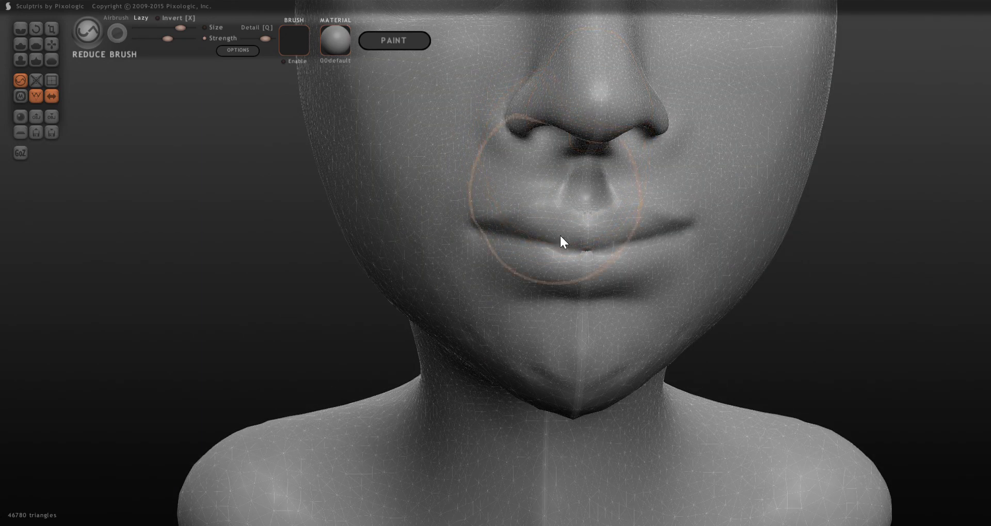
pyautogui.moveTo(566, 263)
pyautogui.mouseDown()
pyautogui.moveTo(586, 117)
pyautogui.moveTo(500, 120)
pyautogui.moveTo(467, 135)
pyautogui.moveTo(672, 117)
pyautogui.moveTo(658, 279)
pyautogui.moveTo(586, 365)
pyautogui.moveTo(533, 395)
pyautogui.moveTo(554, 393)
pyautogui.moveTo(513, 374)
pyautogui.mouseUp()
pyautogui.scroll(-2, 630, 364)
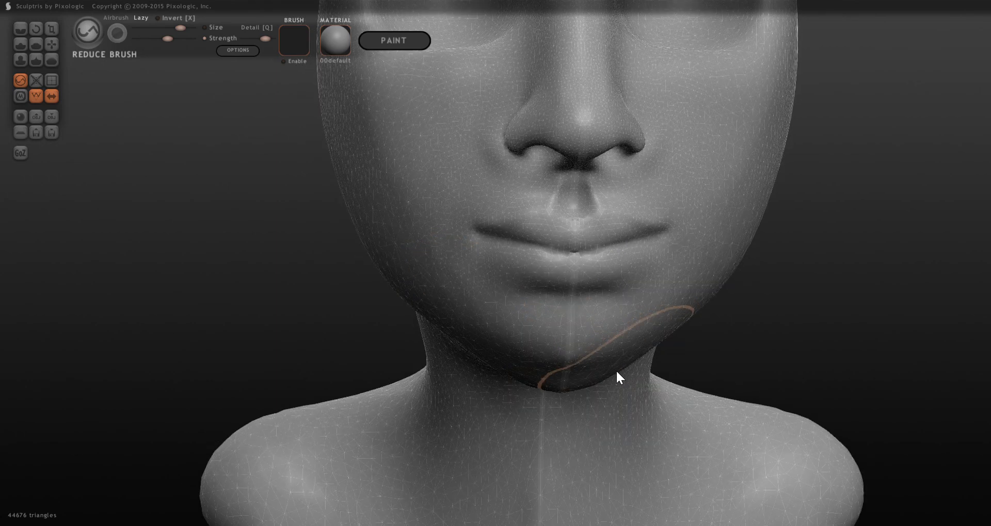
# Step: Pull the chin slightly downward with an enlarged Grab brush
pyautogui.press('g')
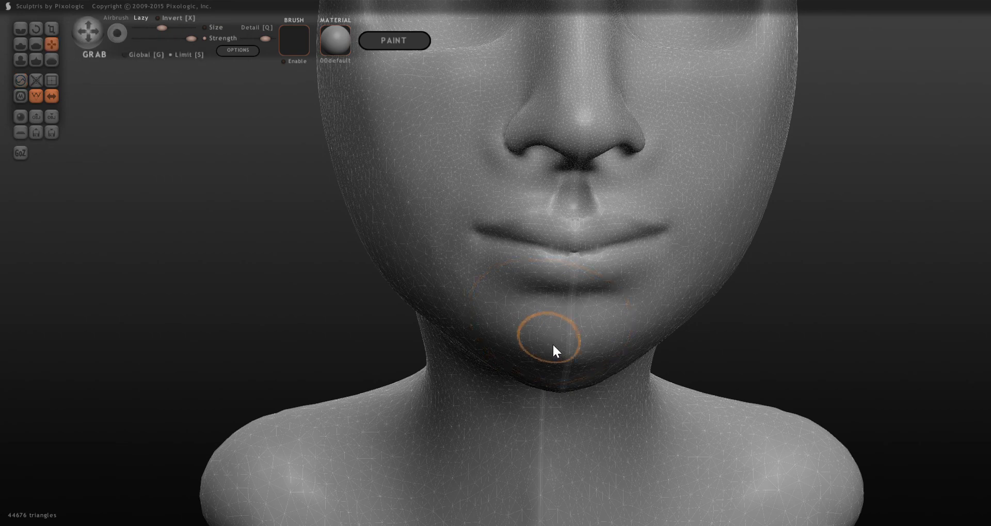
pyautogui.keyDown('shift'); pyautogui.scroll(5, 563, 367); pyautogui.keyUp('shift')
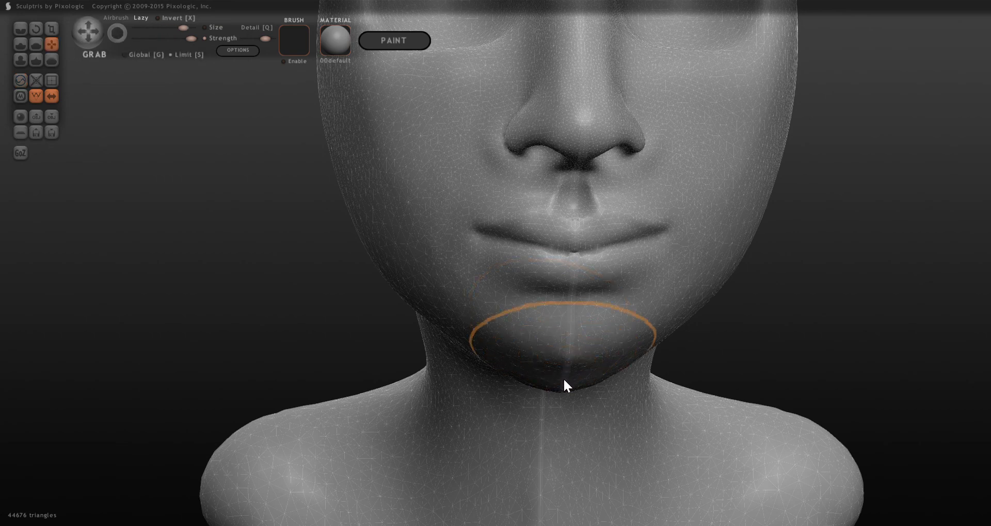
pyautogui.moveTo(564, 383); pyautogui.dragTo(568, 395)
pyautogui.scroll(-3, 581, 376)
pyautogui.scroll(-2, 583, 380)
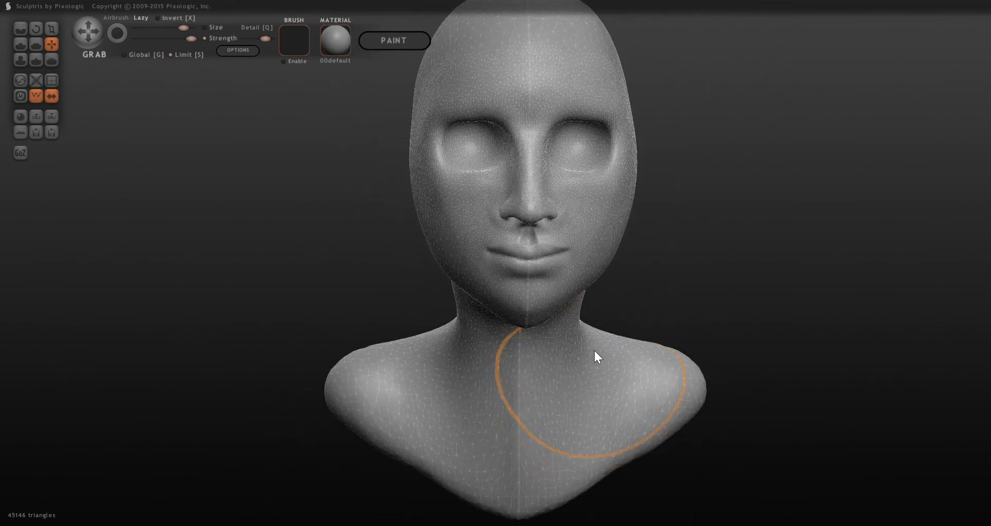
pyautogui.scroll(-3, 609, 349)
pyautogui.moveTo(447, 145)
pyautogui.mouseDown(button='right')
pyautogui.moveTo(425, 146)
pyautogui.moveTo(439, 153)
pyautogui.mouseUp(button='right')
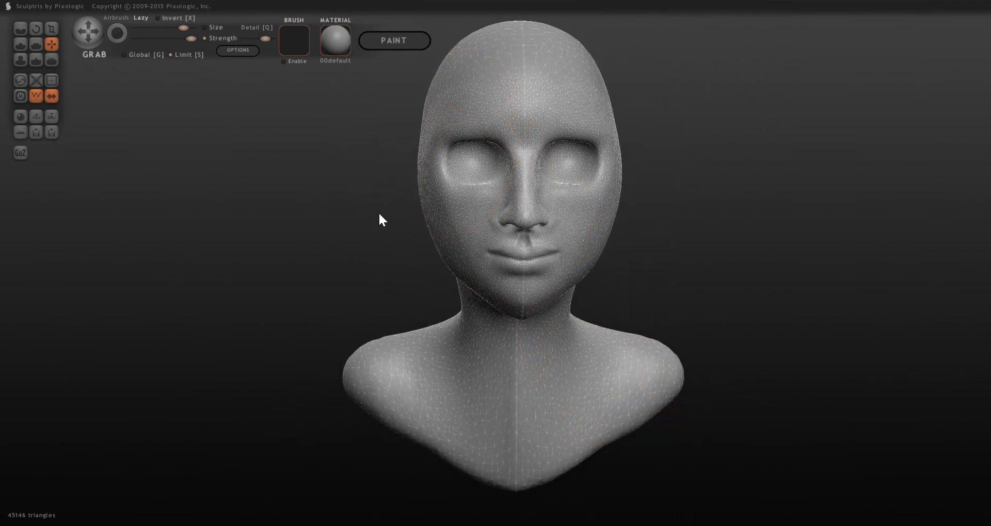
# Step: Hide the wireframe and add a mirrored pair of spheres, one on each side of the head
pyautogui.click(37, 97)
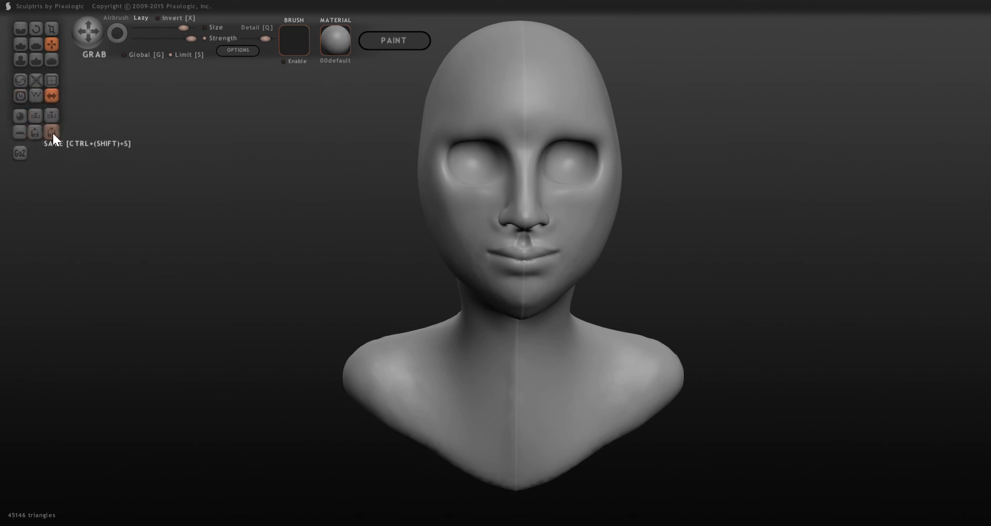
pyautogui.click(19, 115)
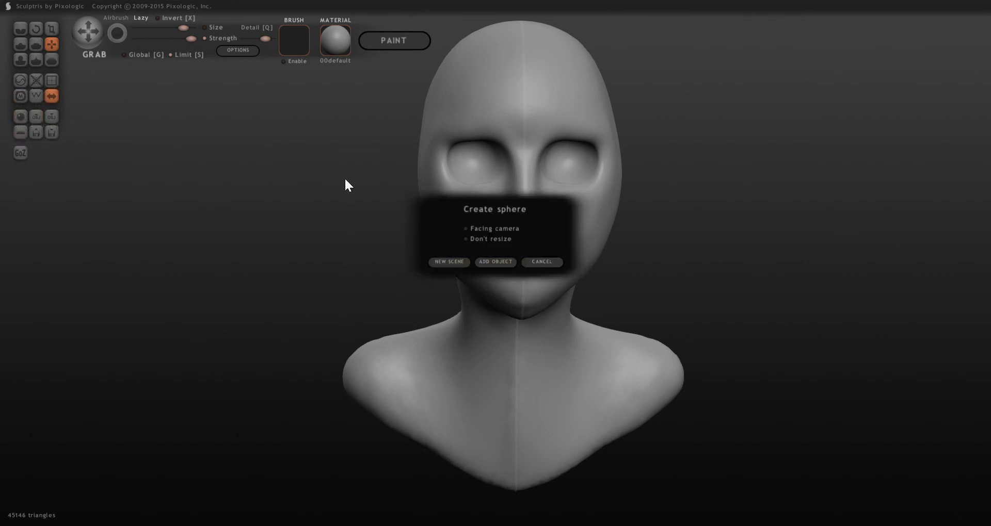
pyautogui.click(489, 260)
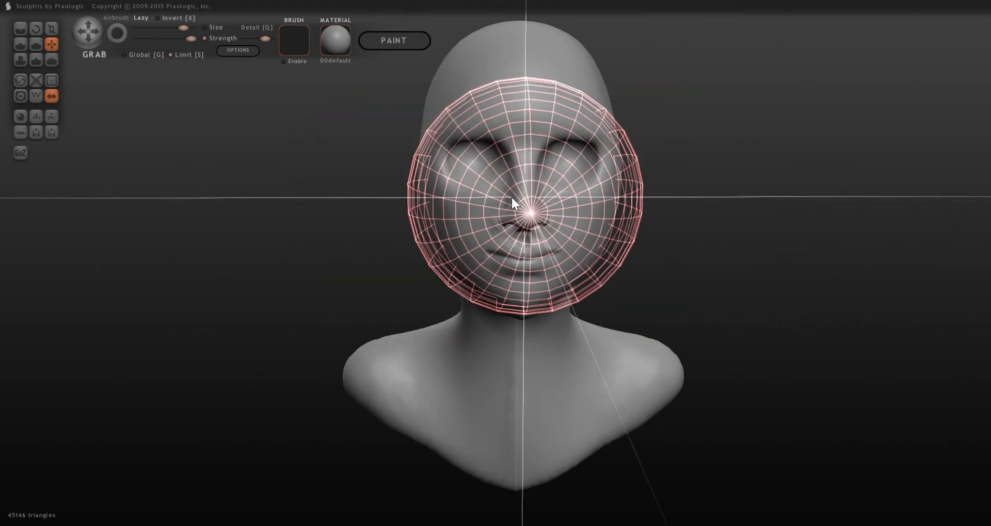
pyautogui.moveTo(512, 196); pyautogui.dragTo(427, 195)
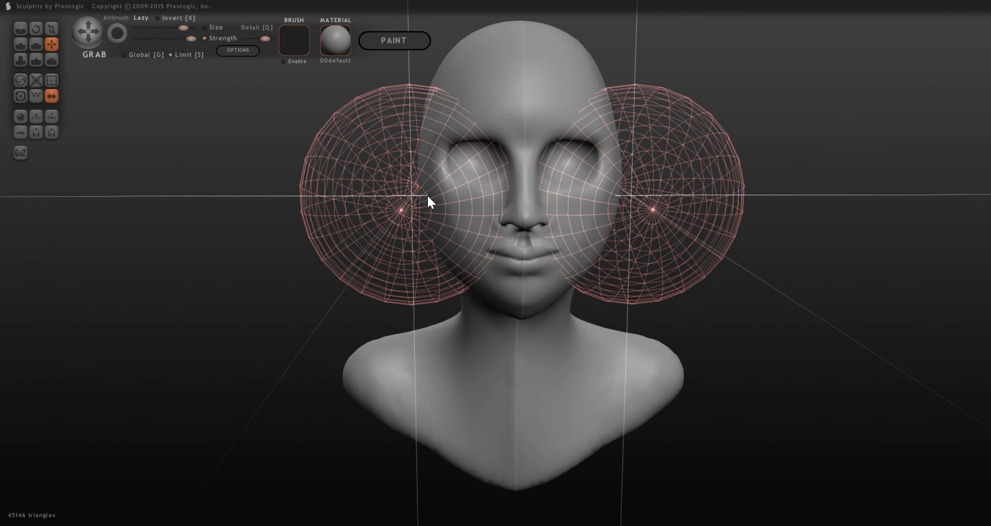
pyautogui.click(428, 197)
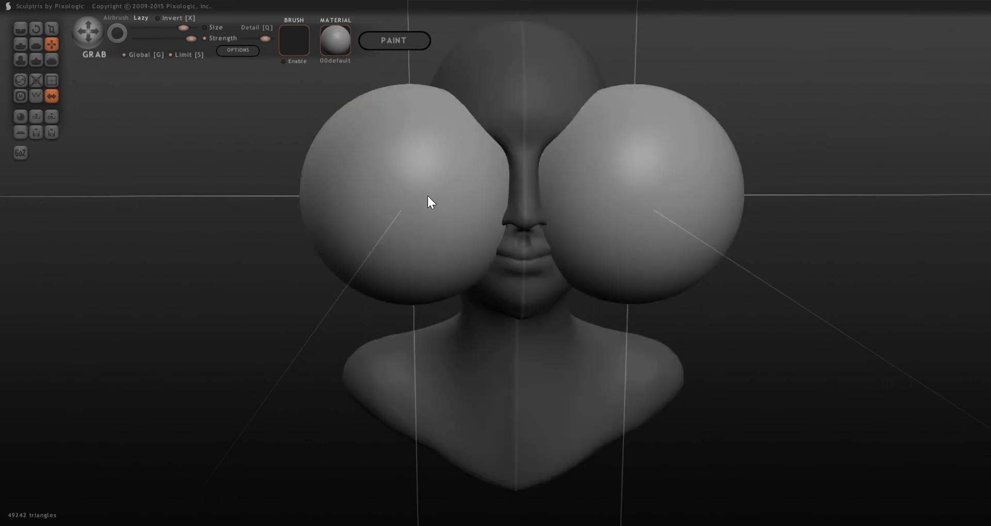
# Step: Scale both spheres down to eyeball size with the global Scale tool
pyautogui.click(51, 26)
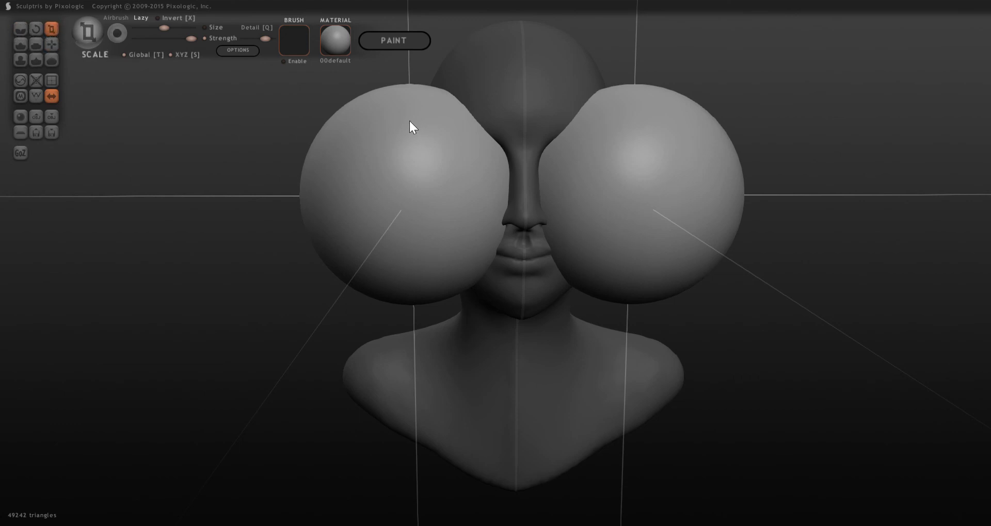
pyautogui.moveTo(401, 110)
pyautogui.mouseDown()
pyautogui.moveTo(400, 256)
pyautogui.moveTo(408, 245)
pyautogui.mouseUp()
pyautogui.moveTo(408, 144); pyautogui.dragTo(398, 273)
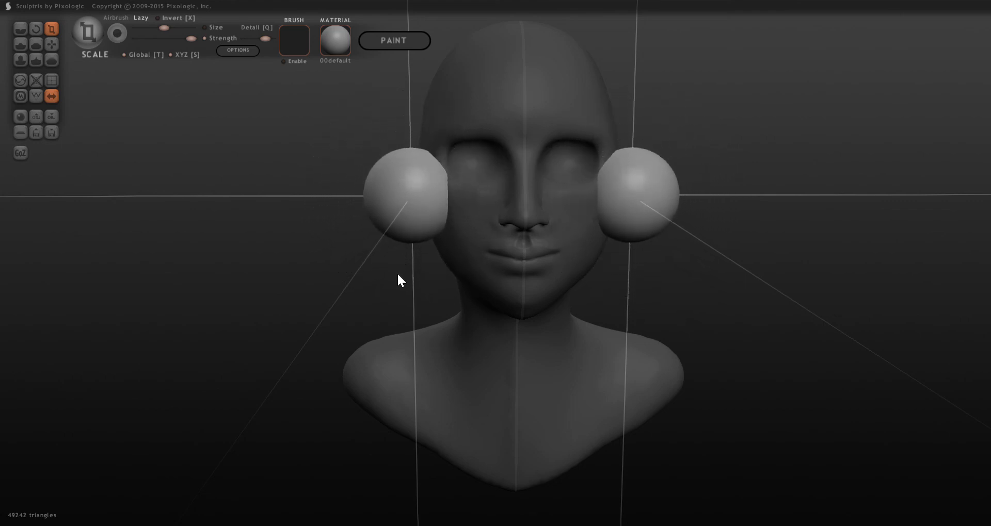
pyautogui.moveTo(414, 158); pyautogui.dragTo(413, 202)
# Step: Move the mirrored spheres into the eye sockets with Grab set to Global
pyautogui.moveTo(308, 202)
pyautogui.mouseDown()
pyautogui.moveTo(426, 215)
pyautogui.moveTo(469, 202)
pyautogui.moveTo(465, 283)
pyautogui.moveTo(467, 257)
pyautogui.mouseUp()
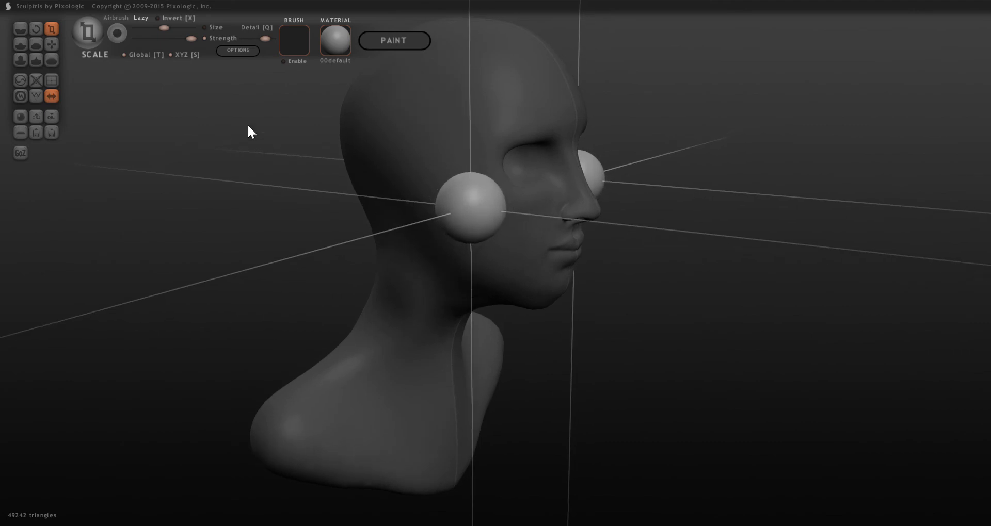
pyautogui.click(50, 44)
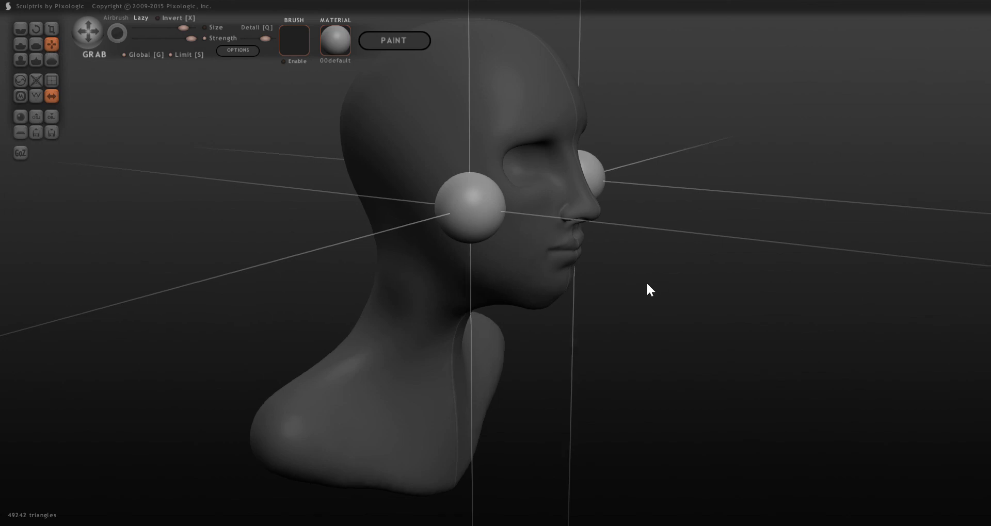
pyautogui.moveTo(647, 284); pyautogui.dragTo(507, 269)
pyautogui.moveTo(388, 174); pyautogui.dragTo(472, 154)
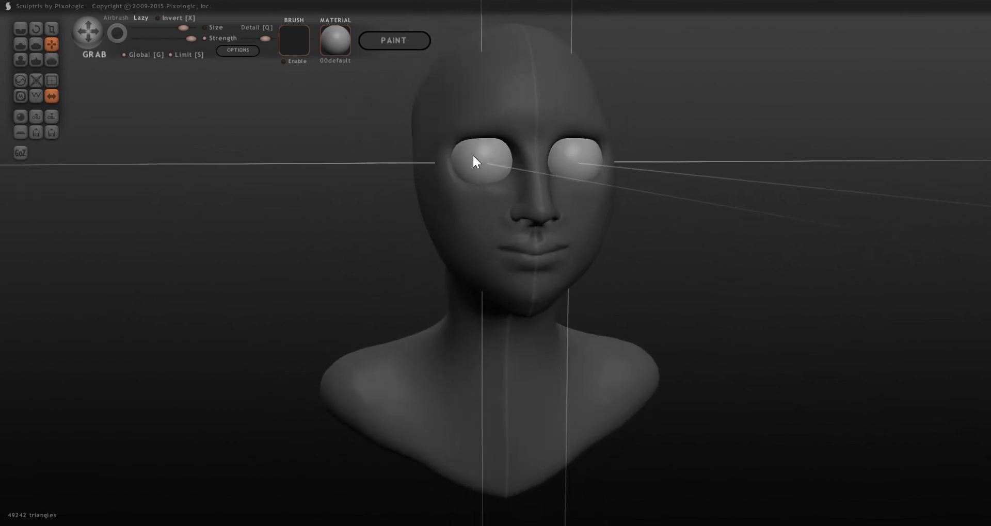
# Step: Fine-tune the eyeballs' position and depth in the sockets, working from both sides of the face
pyautogui.moveTo(474, 156); pyautogui.dragTo(557, 164, button='right')
pyautogui.moveTo(557, 164)
pyautogui.mouseDown()
pyautogui.moveTo(536, 162)
pyautogui.moveTo(540, 155)
pyautogui.mouseUp()
pyautogui.moveTo(729, 243); pyautogui.dragTo(489, 243, button='right')
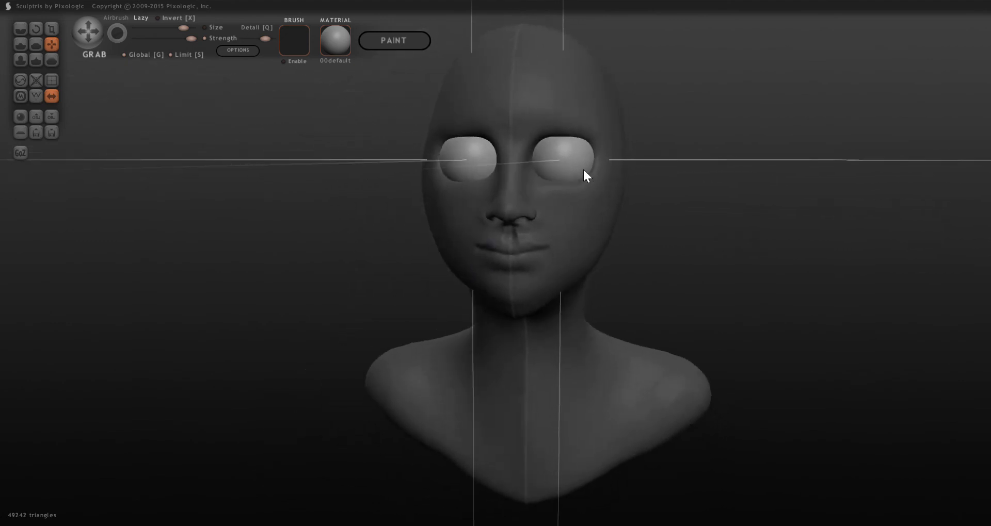
pyautogui.moveTo(583, 170); pyautogui.dragTo(768, 234, button='right')
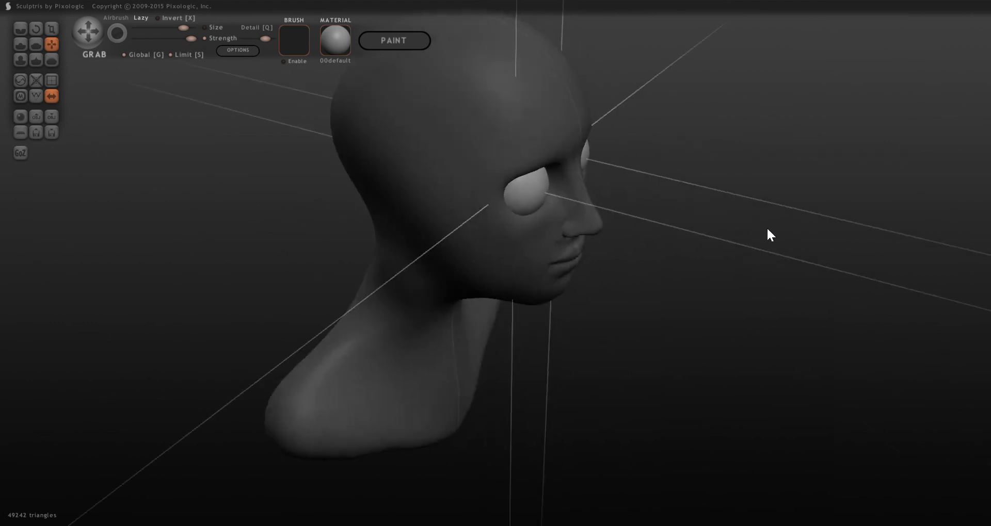
pyautogui.moveTo(536, 194)
pyautogui.mouseDown()
pyautogui.moveTo(521, 186)
pyautogui.moveTo(531, 185)
pyautogui.mouseUp()
pyautogui.moveTo(531, 184); pyautogui.dragTo(445, 170, button='right')
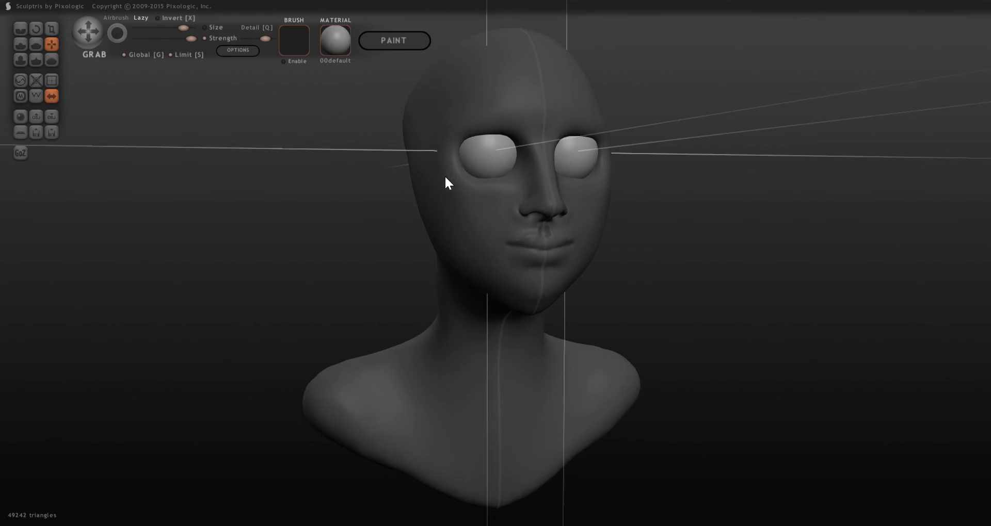
# Step: Release the eyeballs, shrink the Grab brush and isolate the bust mesh for sculpting
pyautogui.press('Return')
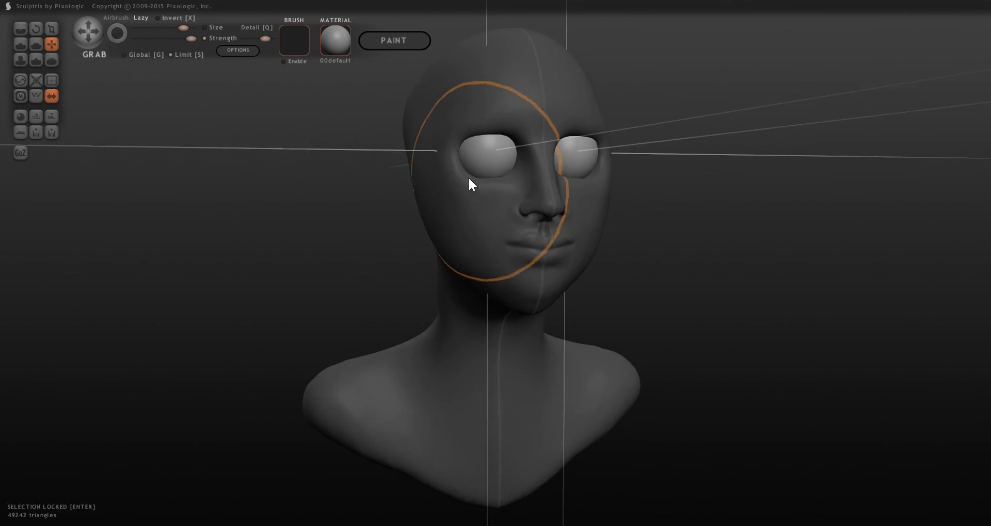
pyautogui.scroll(-10, 466, 126)
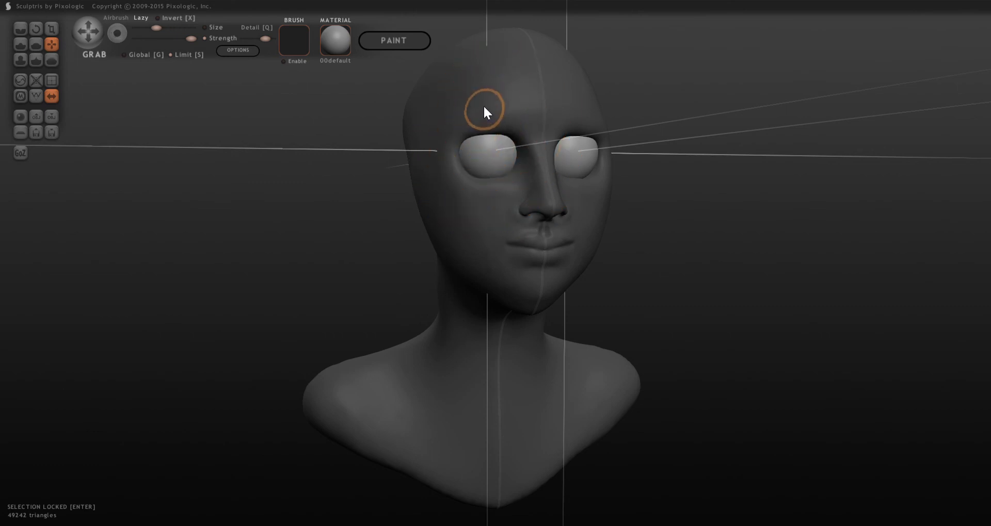
pyautogui.press('Return')
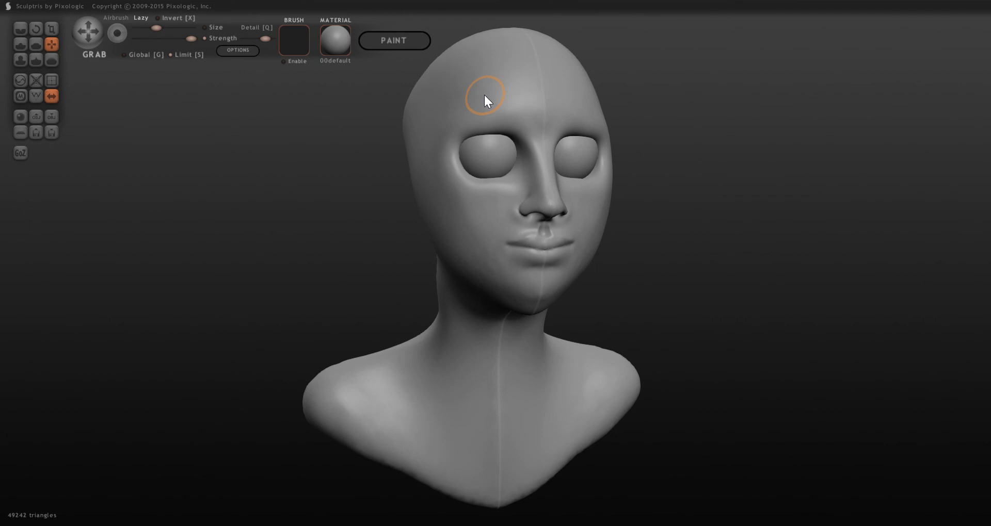
pyautogui.hotkey('ctrl', 'i')
pyautogui.click(481, 117)
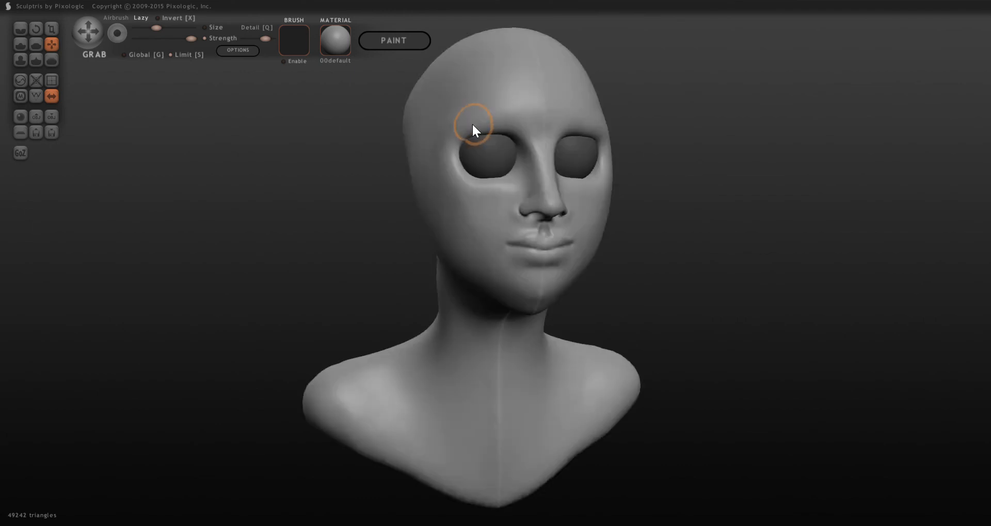
# Step: Pull the upper socket edges down and the lower edges up over the eyeballs with Grab to form eyelids
pyautogui.moveTo(472, 124)
pyautogui.mouseDown()
pyautogui.moveTo(470, 133)
pyautogui.moveTo(509, 136)
pyautogui.moveTo(456, 151)
pyautogui.moveTo(485, 138)
pyautogui.mouseUp()
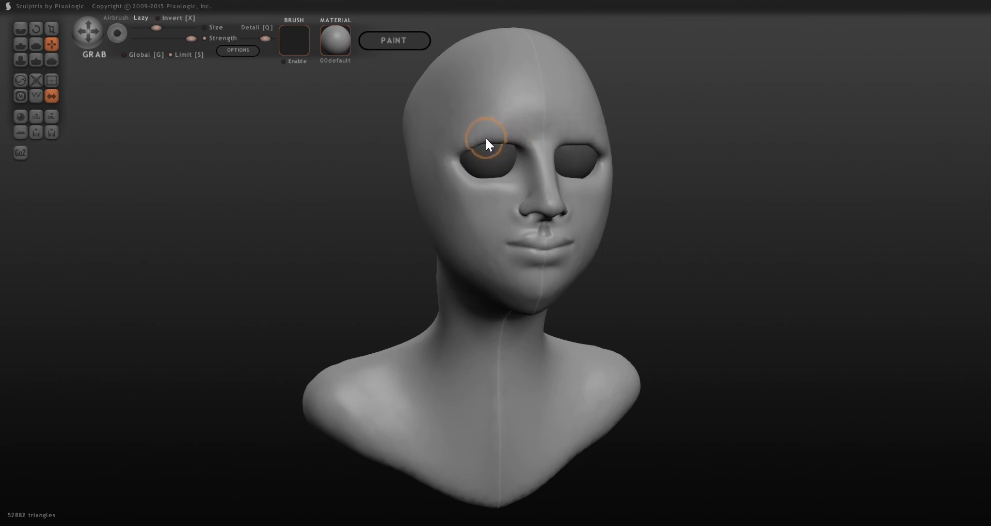
pyautogui.moveTo(507, 181); pyautogui.dragTo(503, 168)
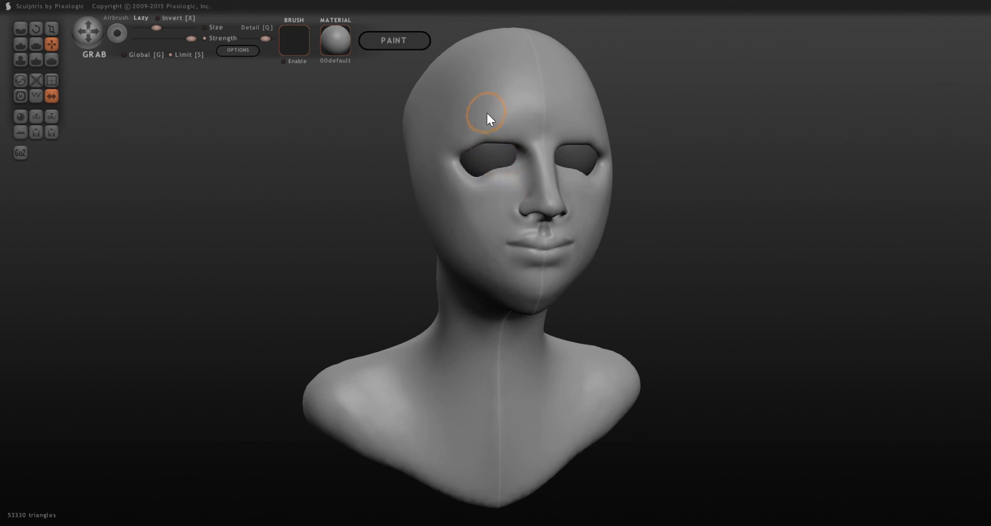
pyautogui.moveTo(443, 322); pyautogui.dragTo(442, 322)
pyautogui.moveTo(473, 178)
pyautogui.mouseDown()
pyautogui.moveTo(473, 166)
pyautogui.moveTo(497, 171)
pyautogui.moveTo(482, 183)
pyautogui.mouseUp()
# Step: Reselect the bust, reshape the upper and lower lid edges into almond-shaped eye openings, and clear the selection
pyautogui.click(488, 167)
pyautogui.click(481, 166)
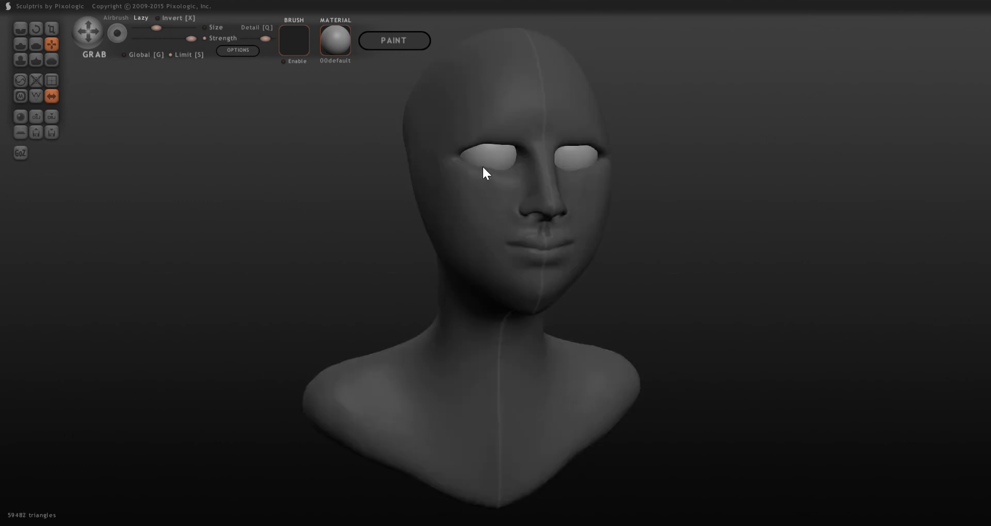
pyautogui.click(485, 175)
pyautogui.moveTo(488, 172); pyautogui.dragTo(484, 181)
pyautogui.moveTo(493, 144); pyautogui.dragTo(477, 141)
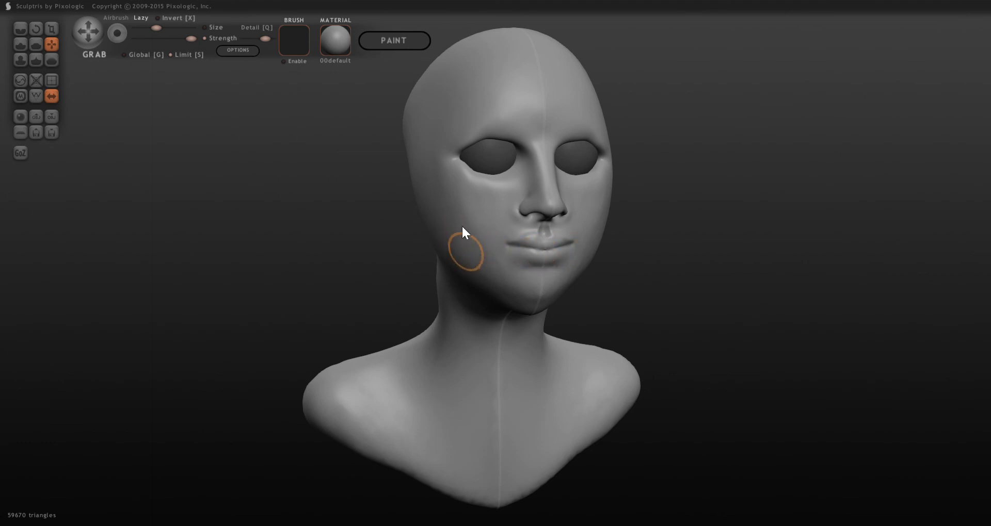
pyautogui.keyDown('ctrl'); pyautogui.click(478, 150); pyautogui.keyUp('ctrl')
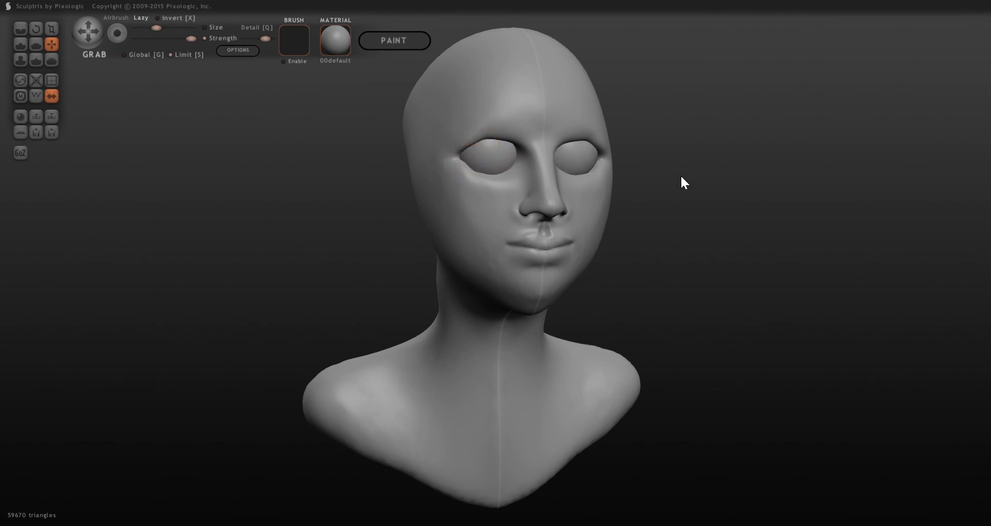